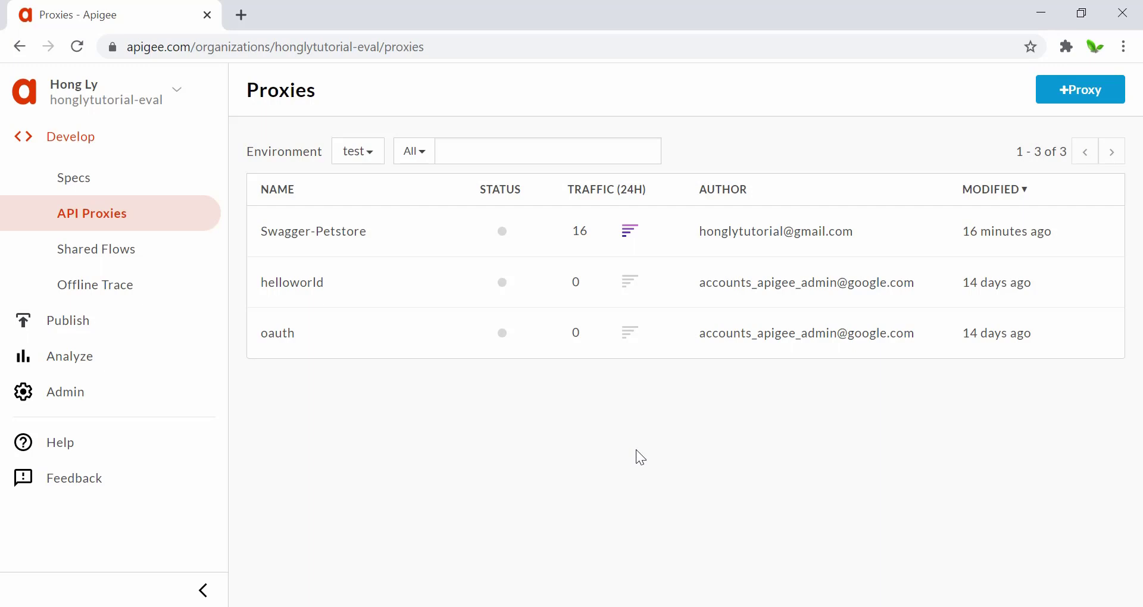
# Step: Open the Swagger-Petstore API proxy and switch to its Develop view
pyautogui.click(346, 236)
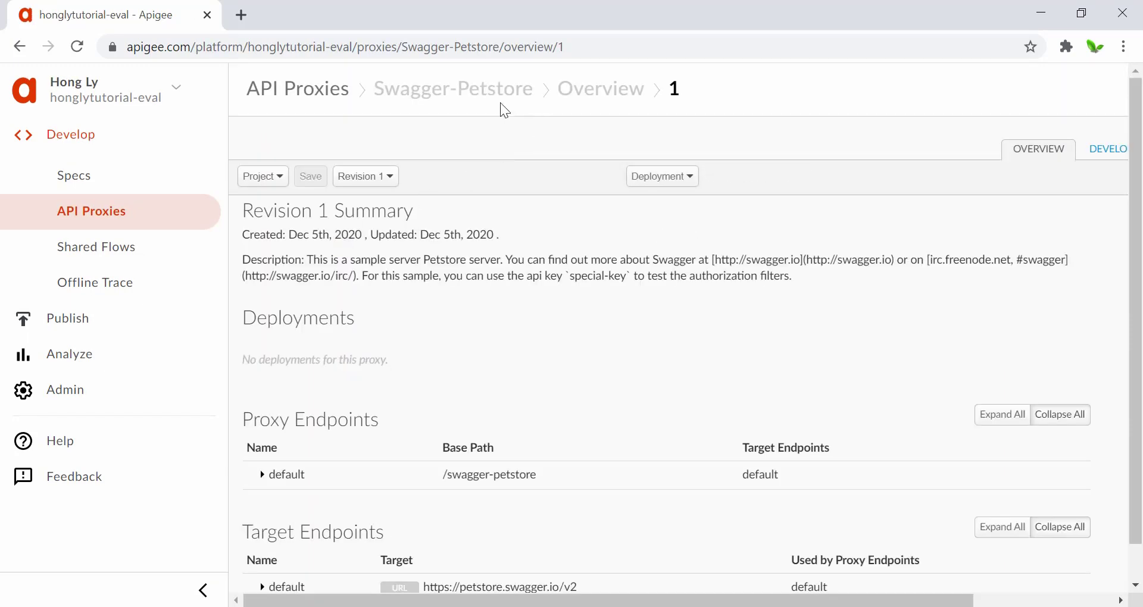
pyautogui.scroll(-1, 603, 359)
pyautogui.scroll(1, 602, 358)
pyautogui.hscroll(3, 849, 307)
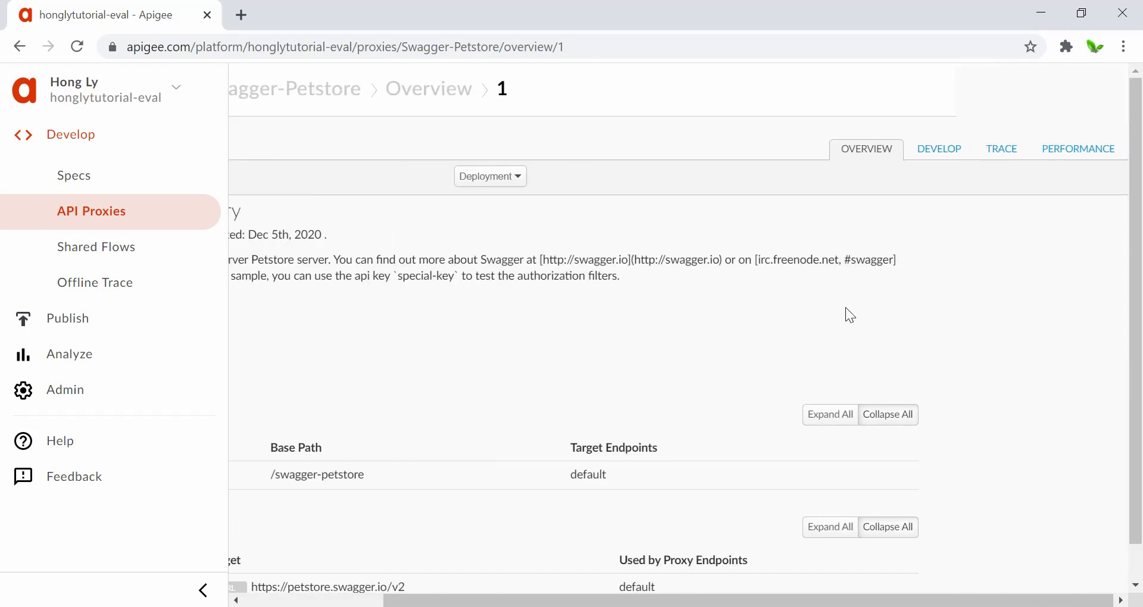
pyautogui.click(946, 150)
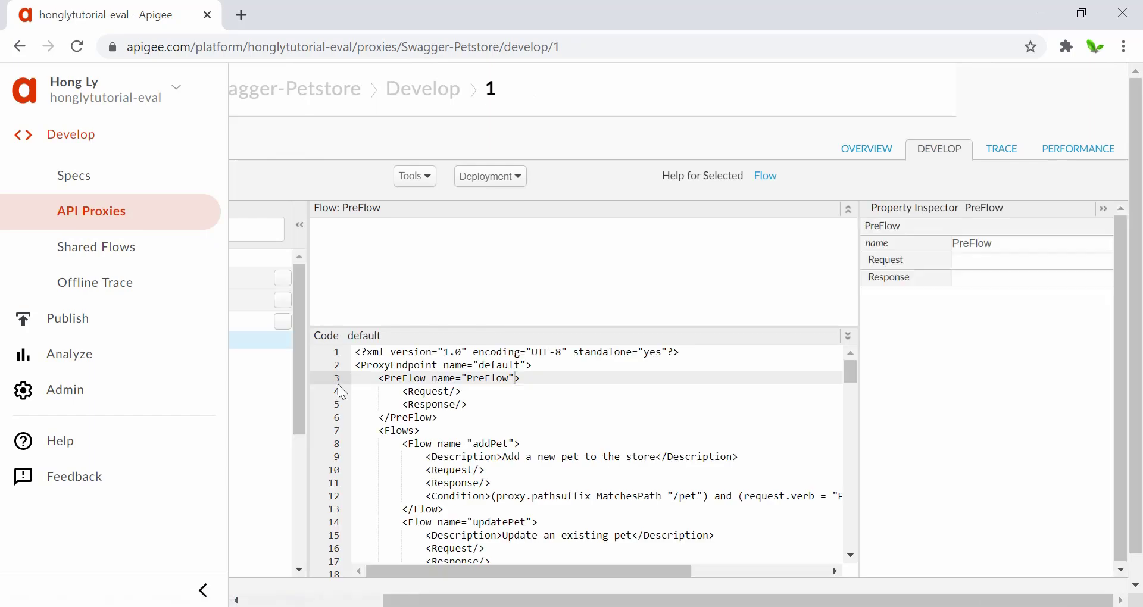
# Step: Open the default target endpoint's definition from the proxy's Target Endpoints
pyautogui.hscroll(-3, 337, 384)
pyautogui.scroll(-5, 340, 393)
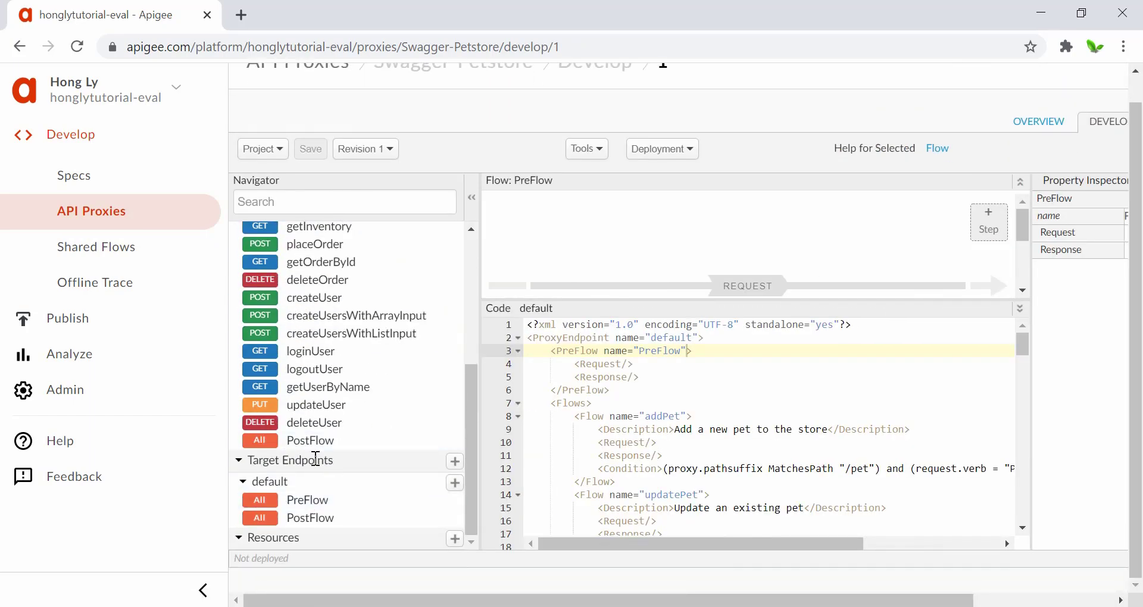
pyautogui.click(305, 501)
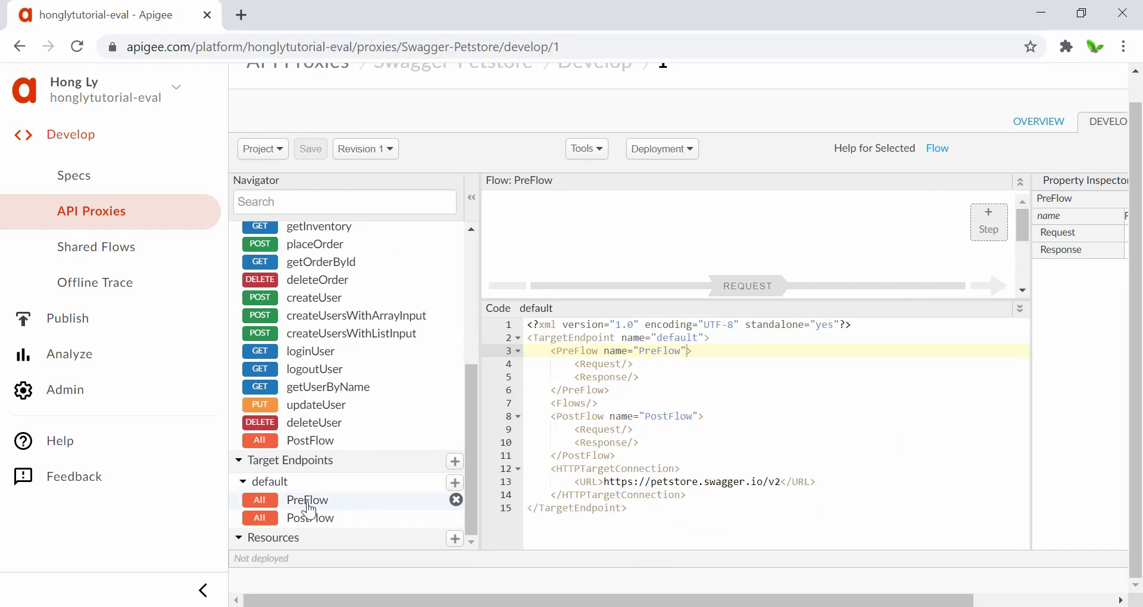
pyautogui.click(283, 483)
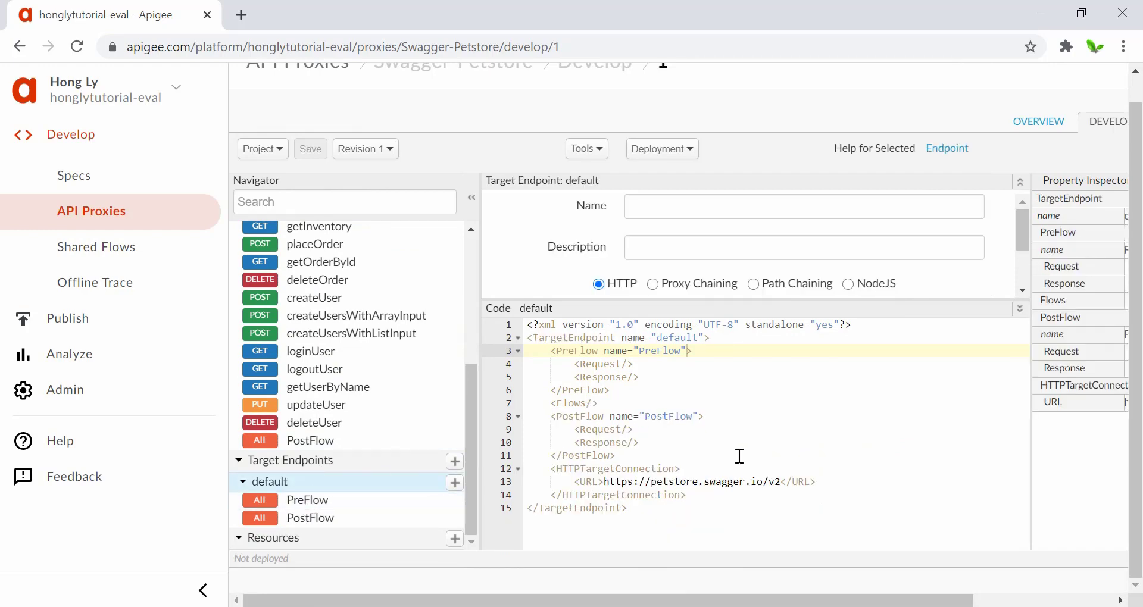
# Step: Examine the hard-coded backend URL inside the HTTPTargetConnection element of the default target endpoint
pyautogui.scroll(5, 738, 456)
pyautogui.scroll(-2, 739, 456)
pyautogui.scroll(3, 738, 457)
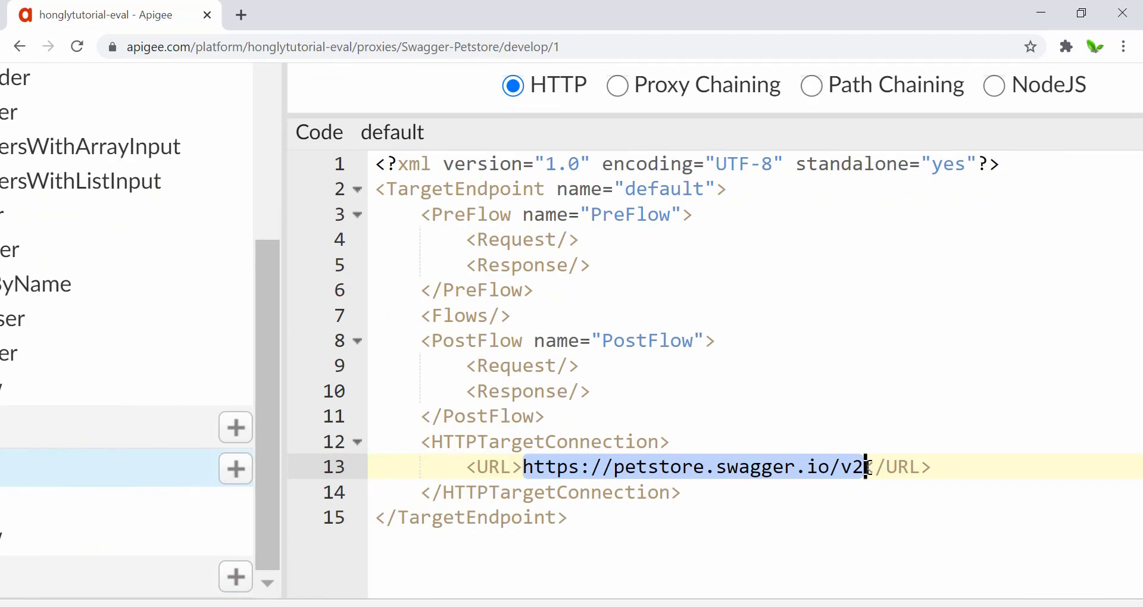
pyautogui.click(710, 487)
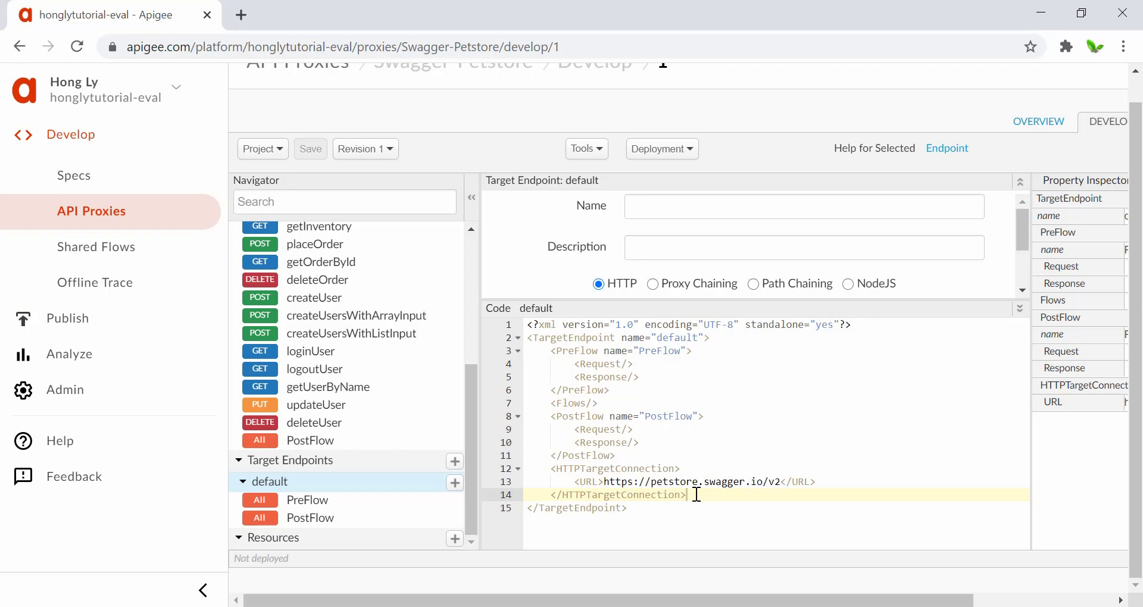
pyautogui.moveTo(824, 482); pyautogui.dragTo(576, 483)
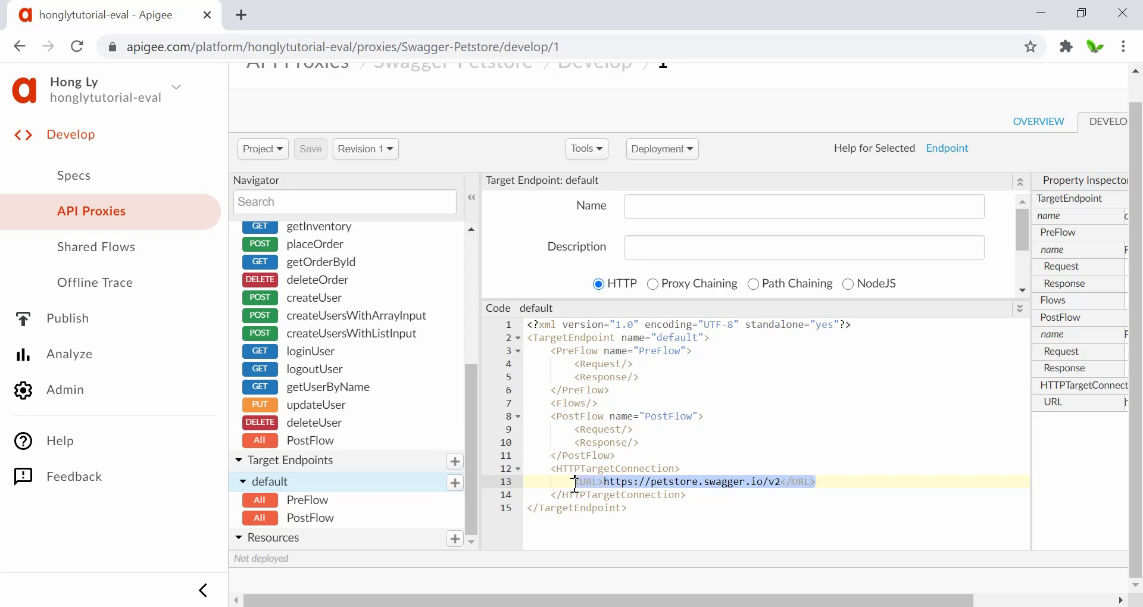
pyautogui.click(699, 496)
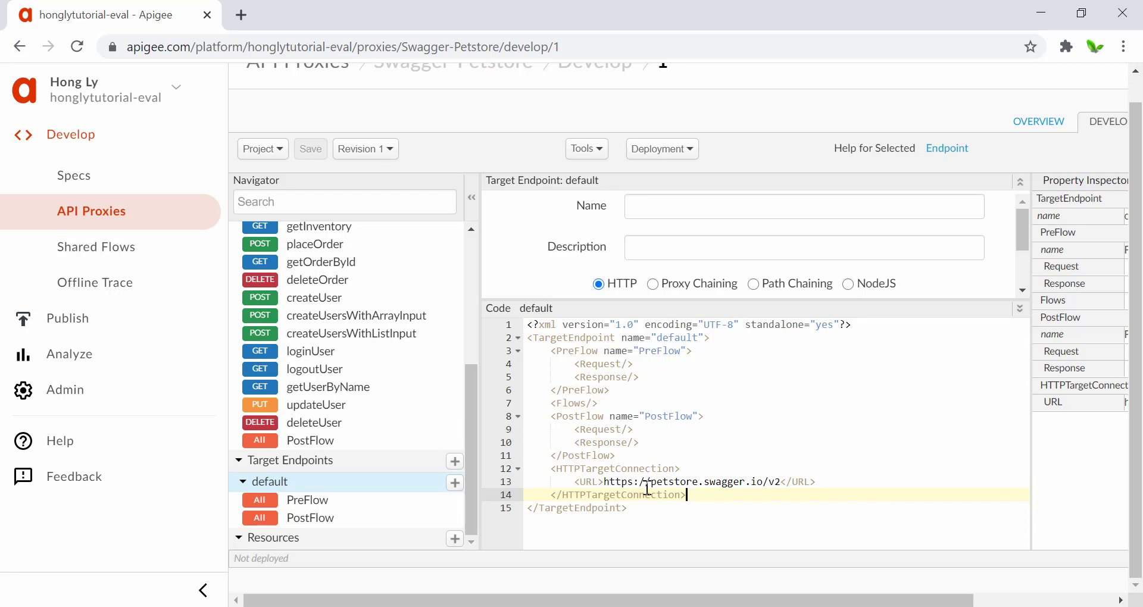
pyautogui.moveTo(598, 482); pyautogui.dragTo(792, 481)
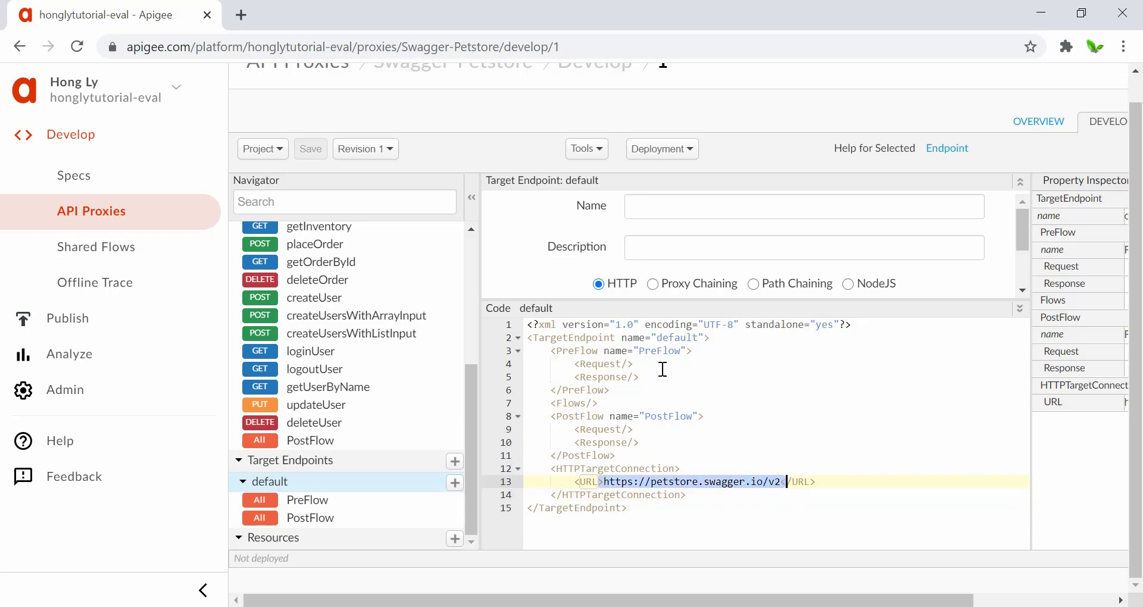
pyautogui.hotkey('shift', 'Left')
pyautogui.hotkey('shift', 'Left')
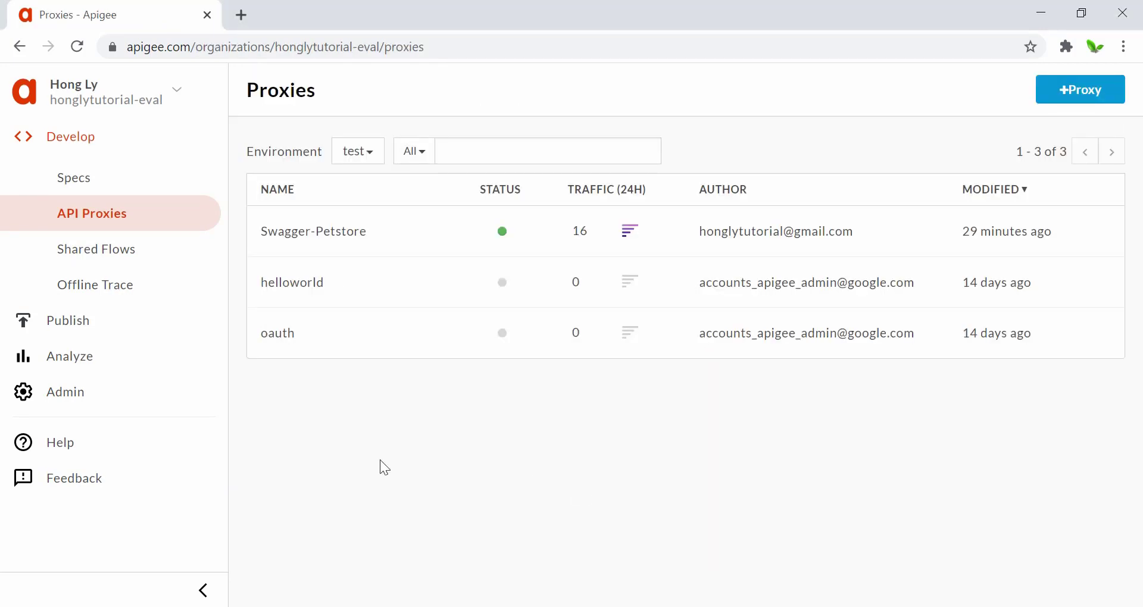
# Step: Open the Target Servers page of the environment administration in a new browser tab
pyautogui.click(75, 403)
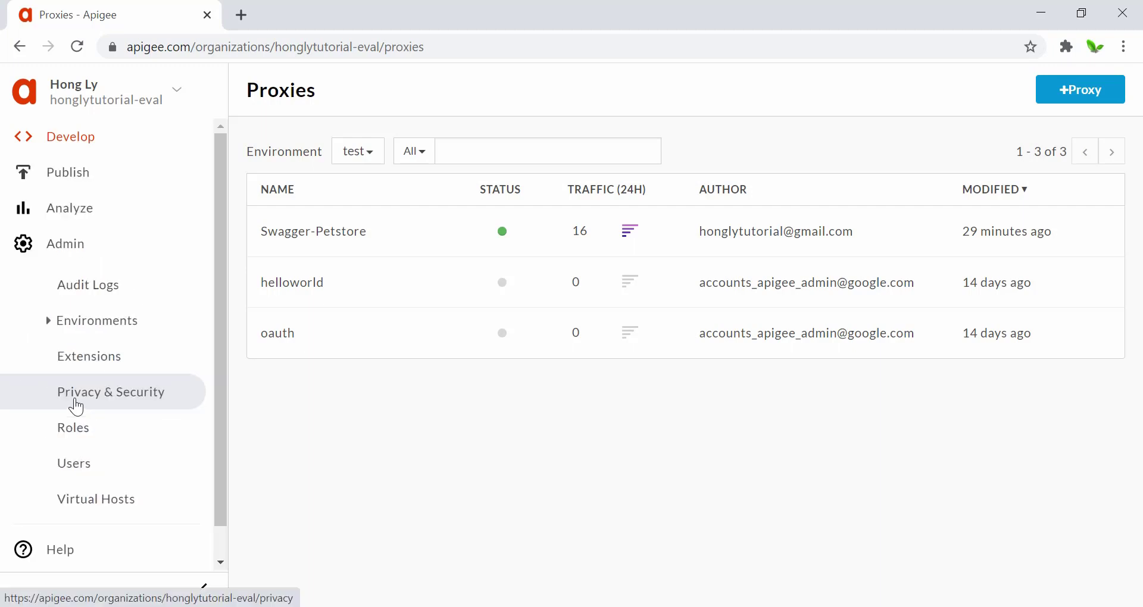
pyautogui.click(52, 327)
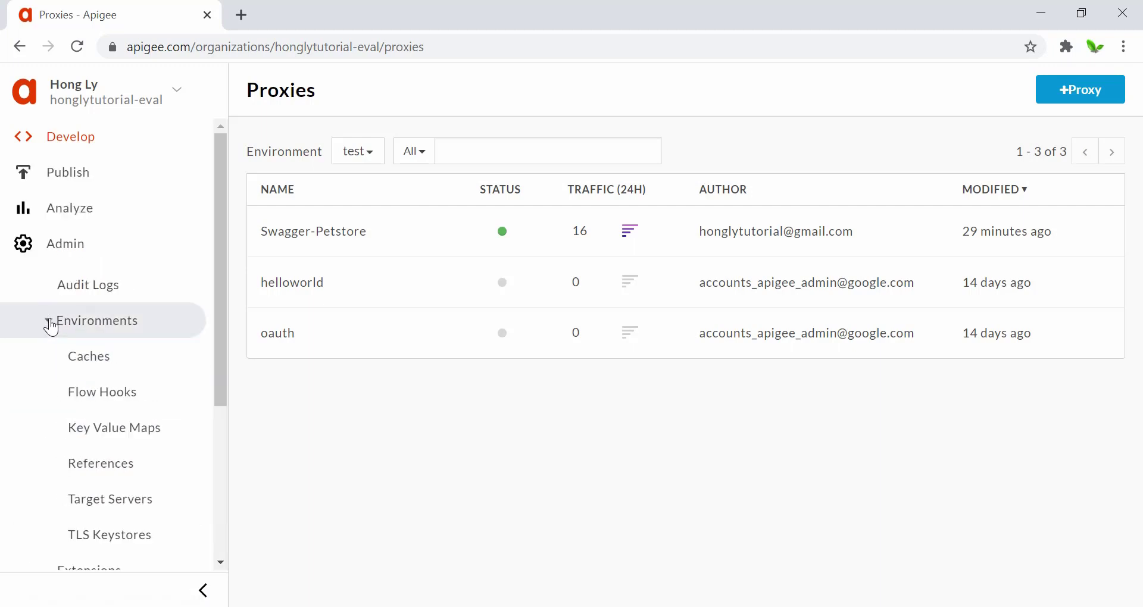
pyautogui.scroll(-2, 107, 381)
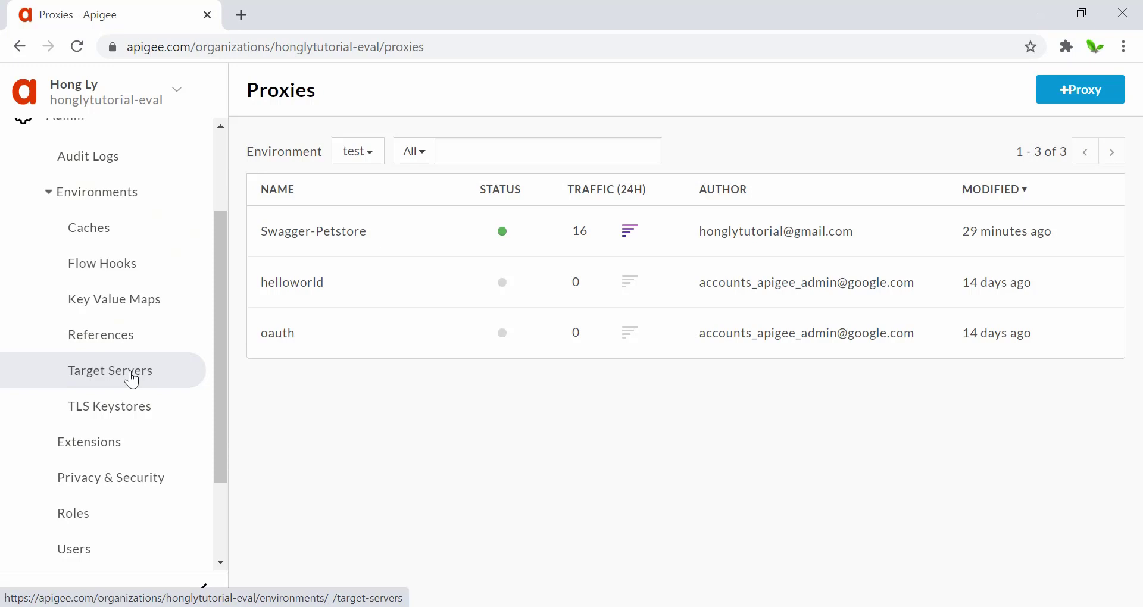
pyautogui.rightClick(132, 379)
pyautogui.click(170, 387)
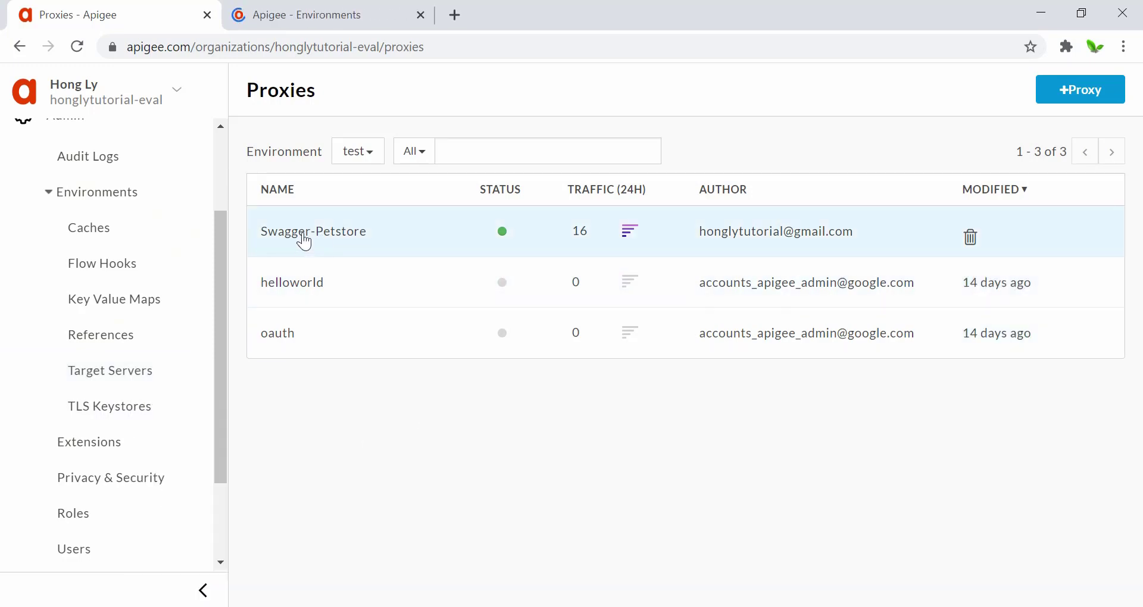
# Step: Open the Swagger-Petstore proxy's target endpoint PreFlow code in the Develop view and highlight the target URL
pyautogui.click(366, 238)
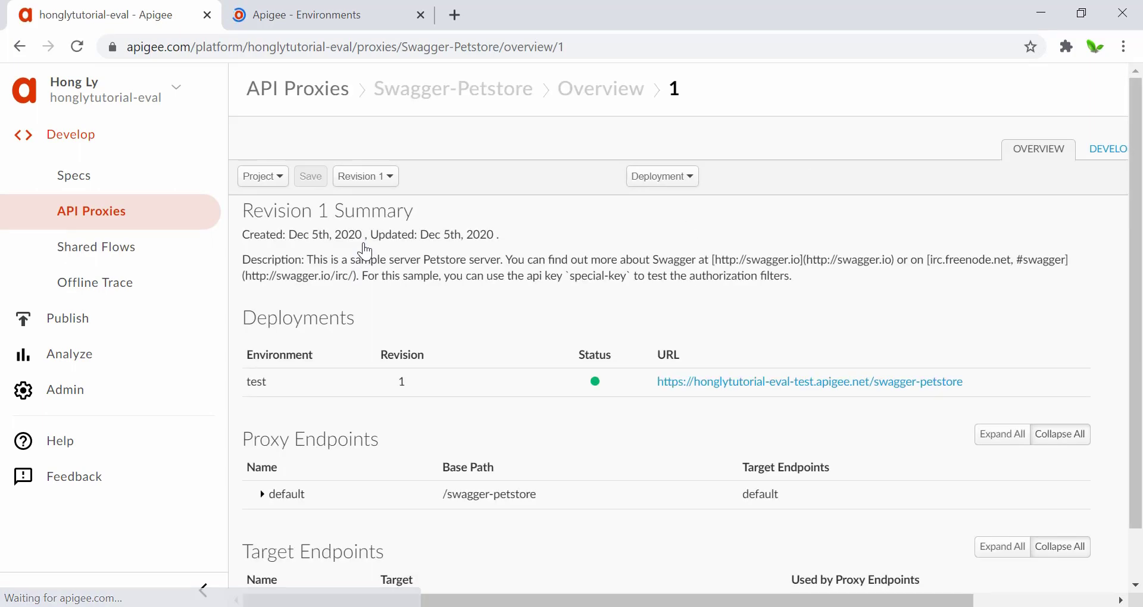
pyautogui.click(1105, 150)
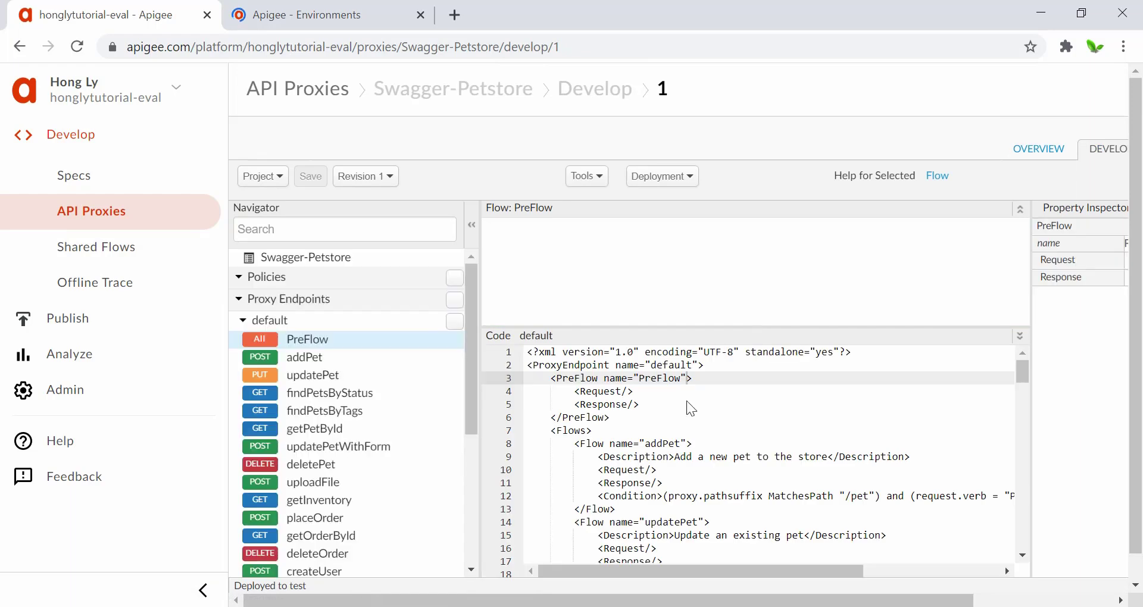
pyautogui.scroll(-5, 319, 534)
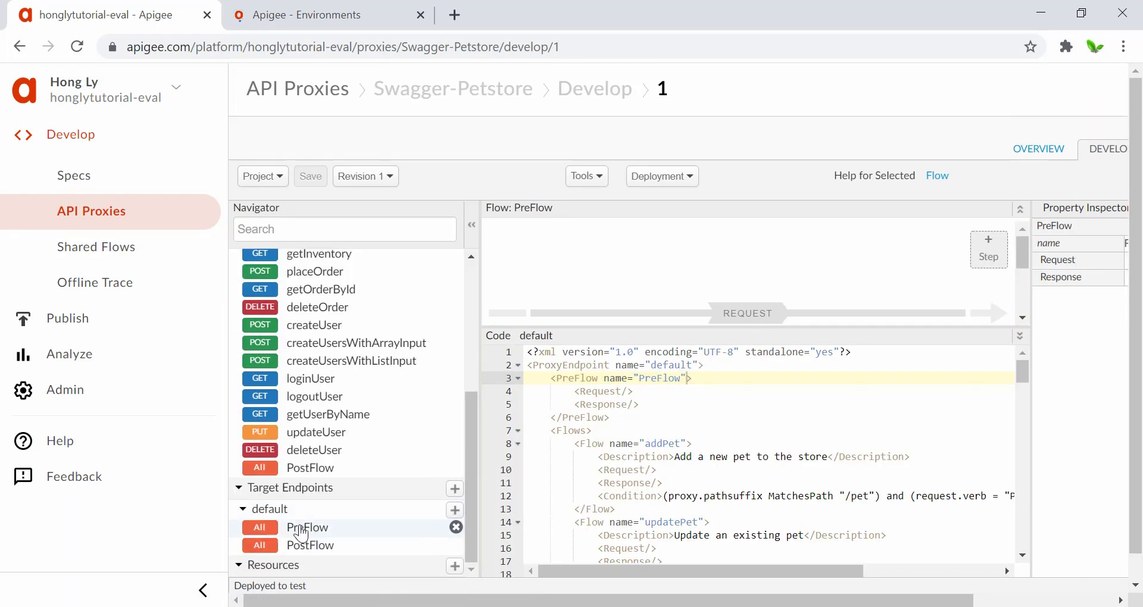
pyautogui.click(294, 529)
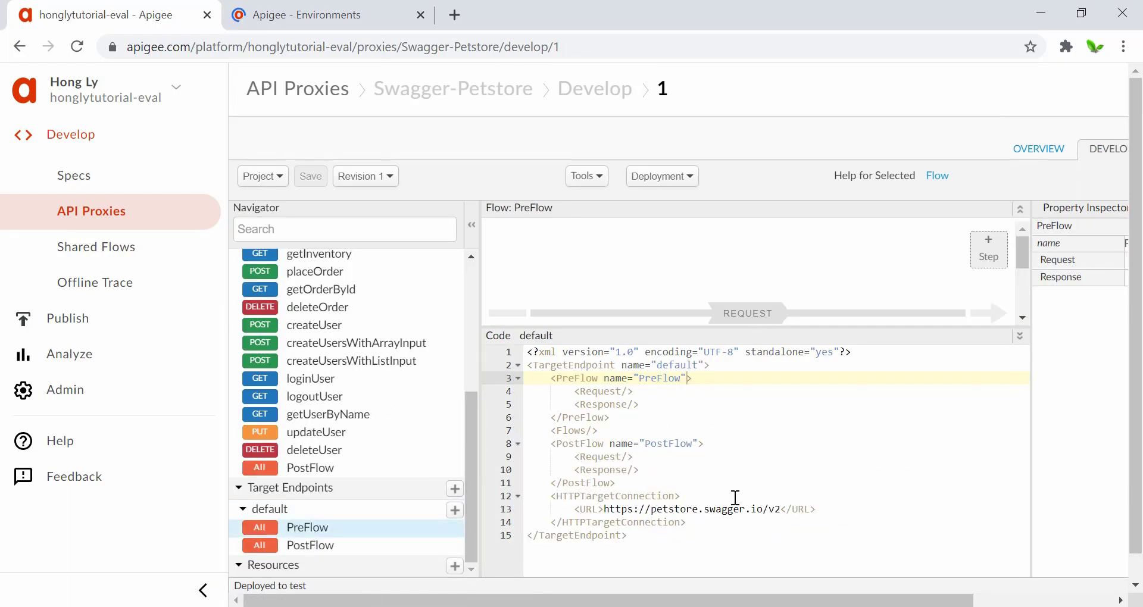
pyautogui.click(599, 509)
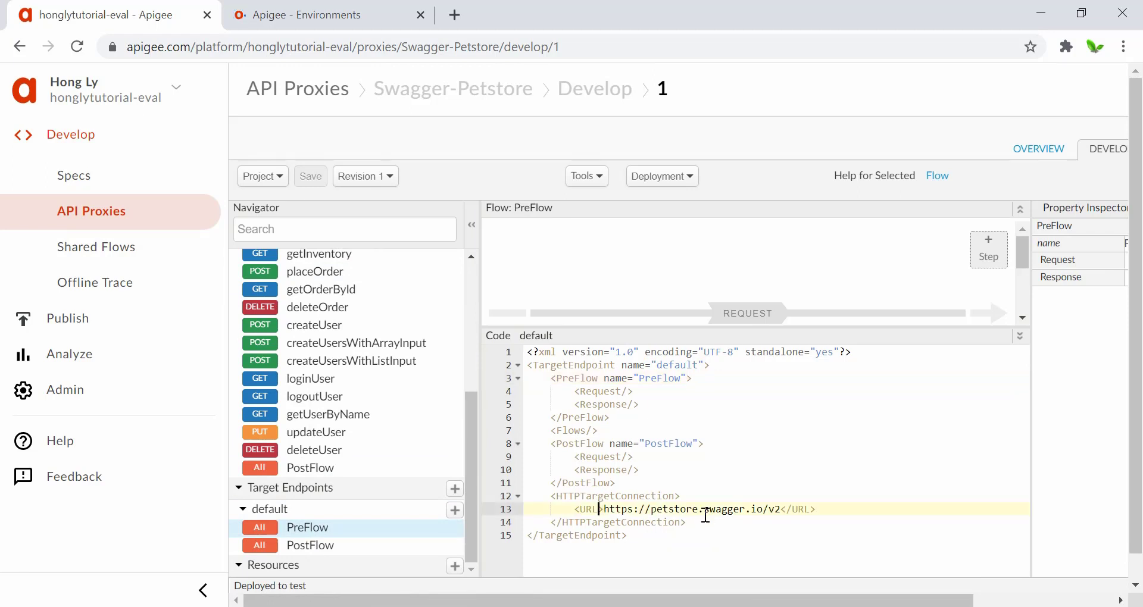
pyautogui.keyDown('shift'); pyautogui.click(782, 510); pyautogui.keyUp('shift')
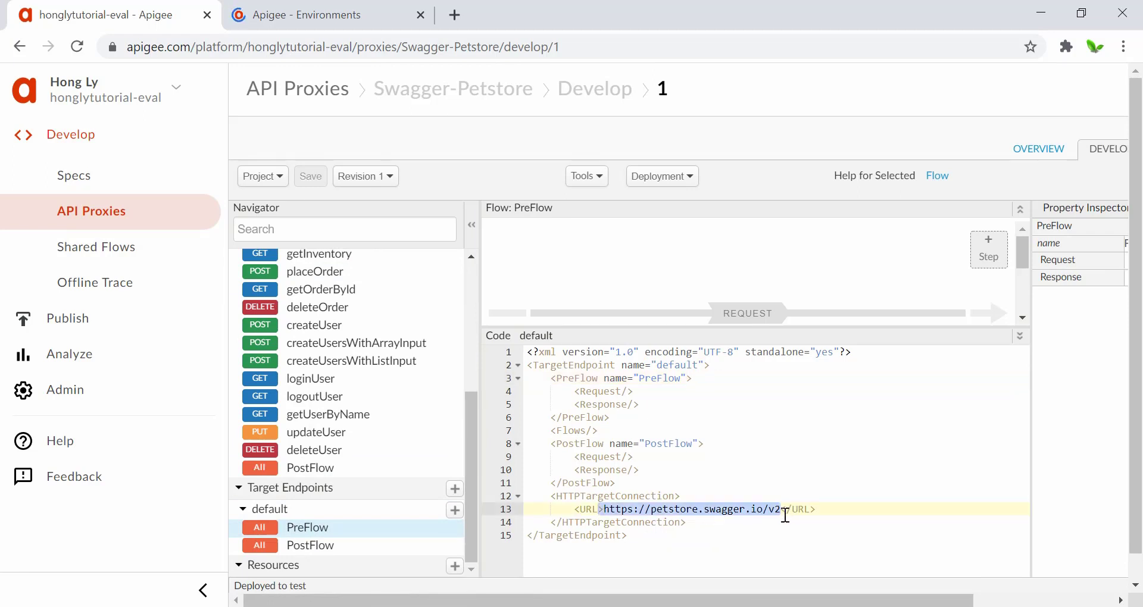
# Step: Switch the Target Servers page to the test environment
pyautogui.click(333, 14)
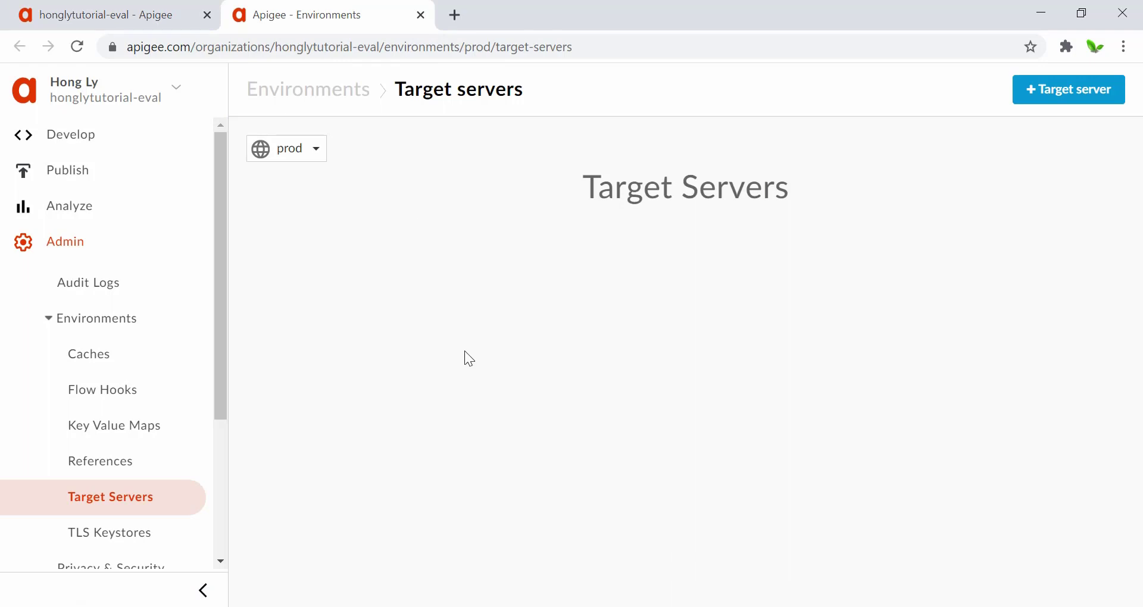
pyautogui.click(305, 150)
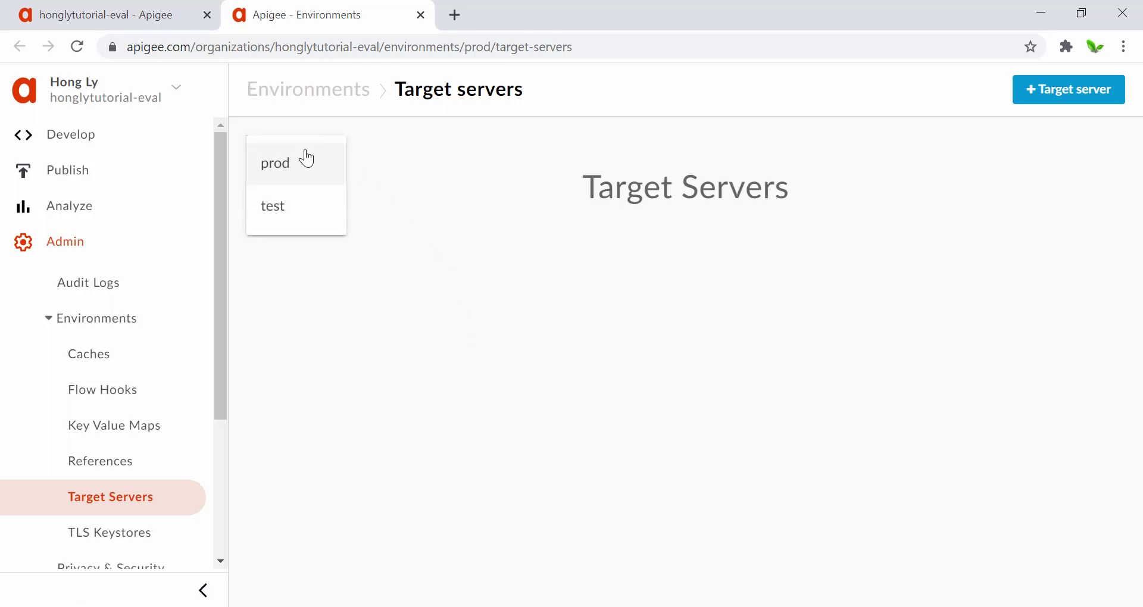
pyautogui.click(289, 212)
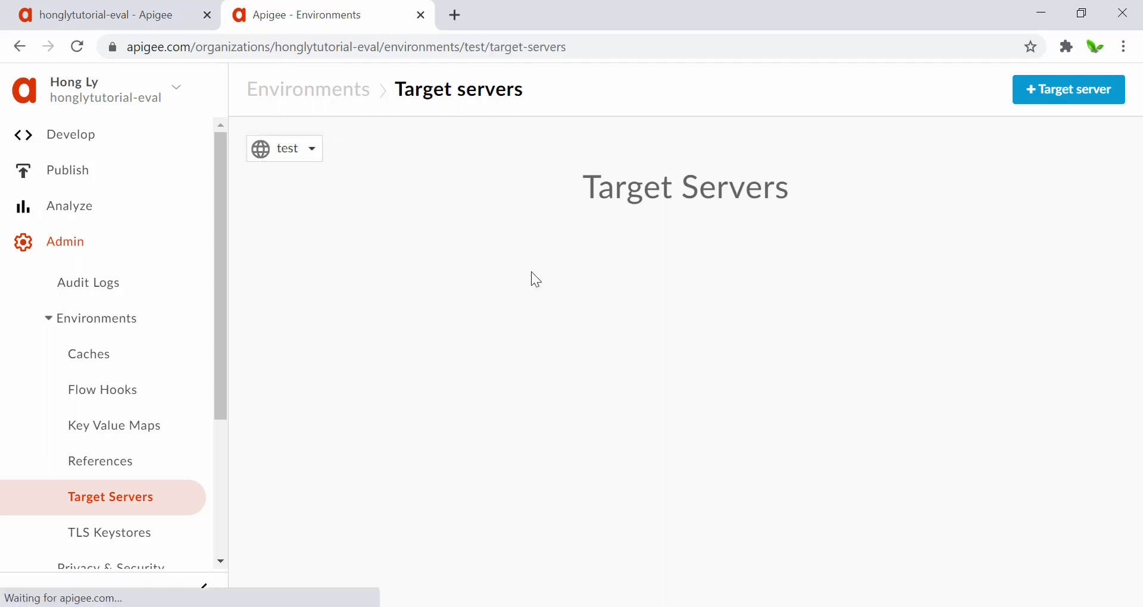
pyautogui.click(142, 9)
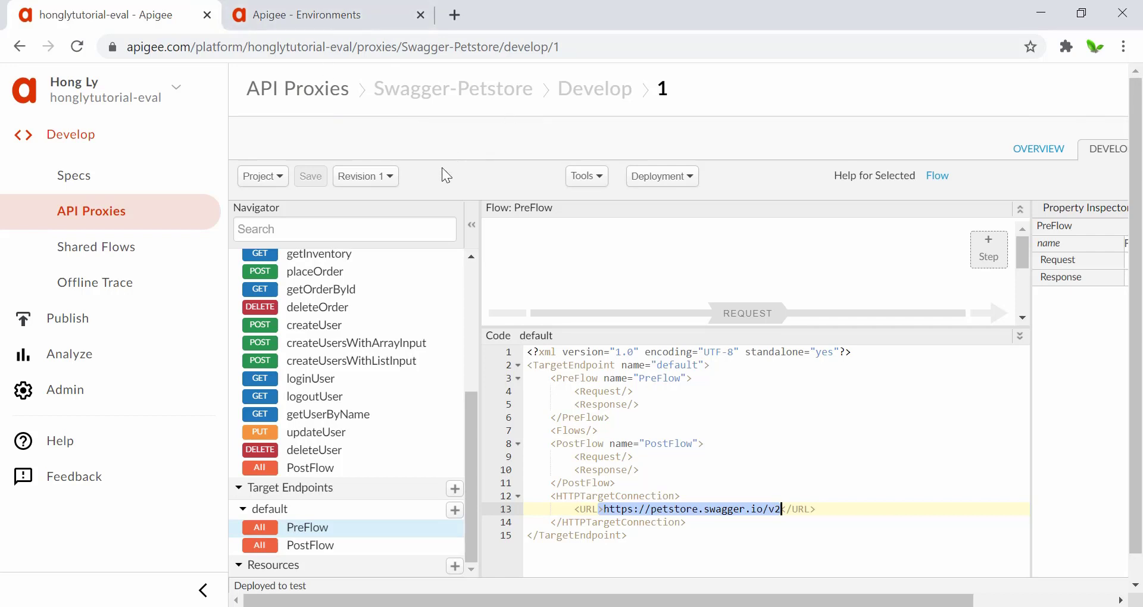
pyautogui.click(350, 6)
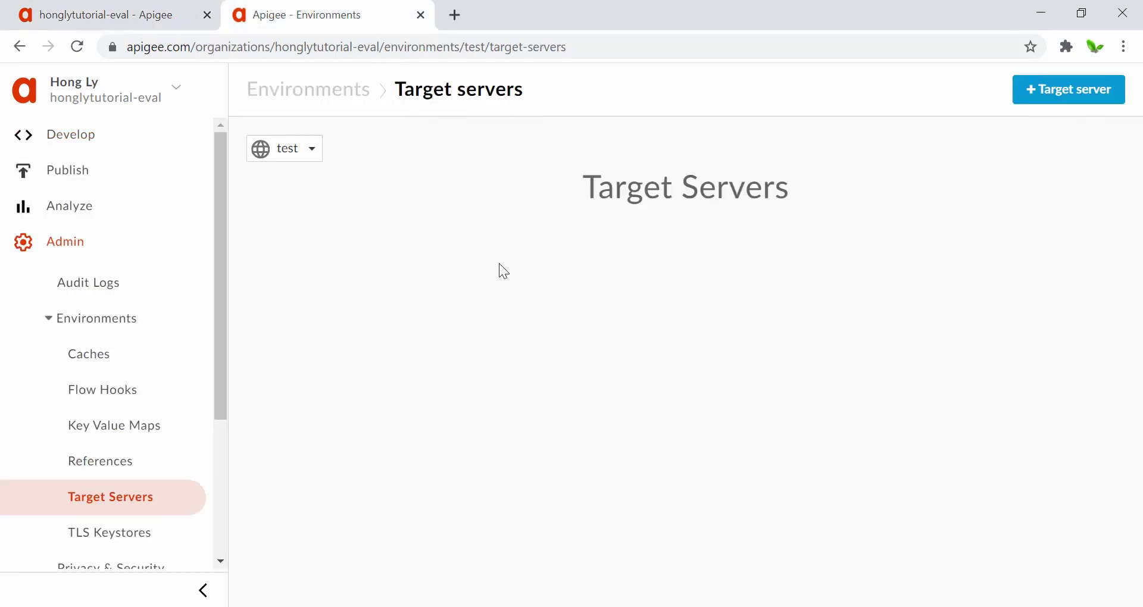
# Step: Start adding a target server, mark it as enabled, and name it TS-Petstore
pyautogui.click(1046, 91)
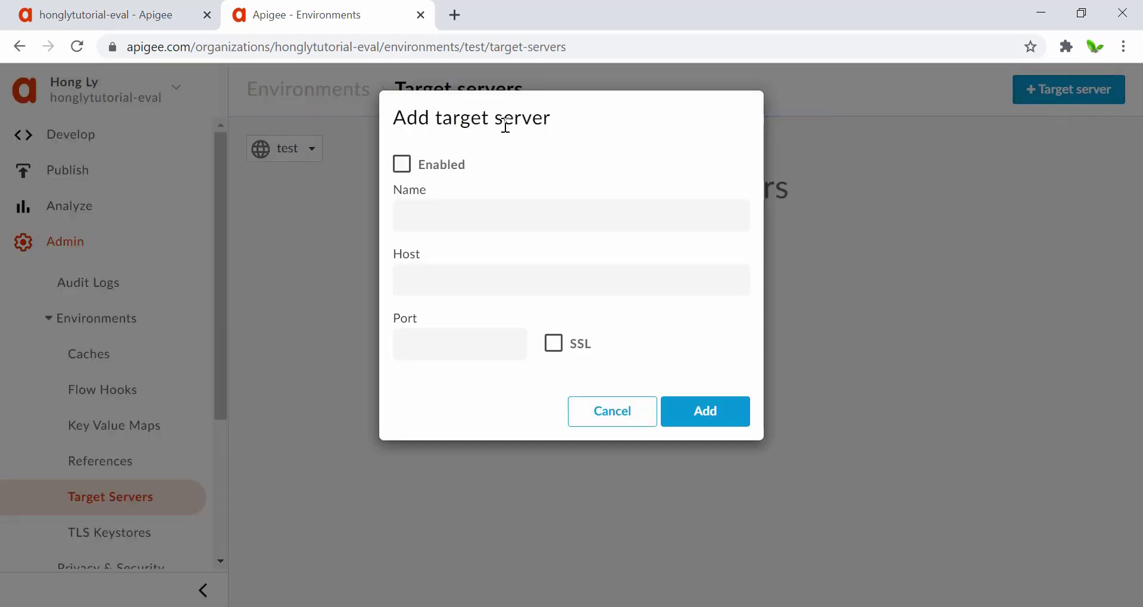
pyautogui.click(401, 164)
pyautogui.click(483, 215)
pyautogui.write('TS-')
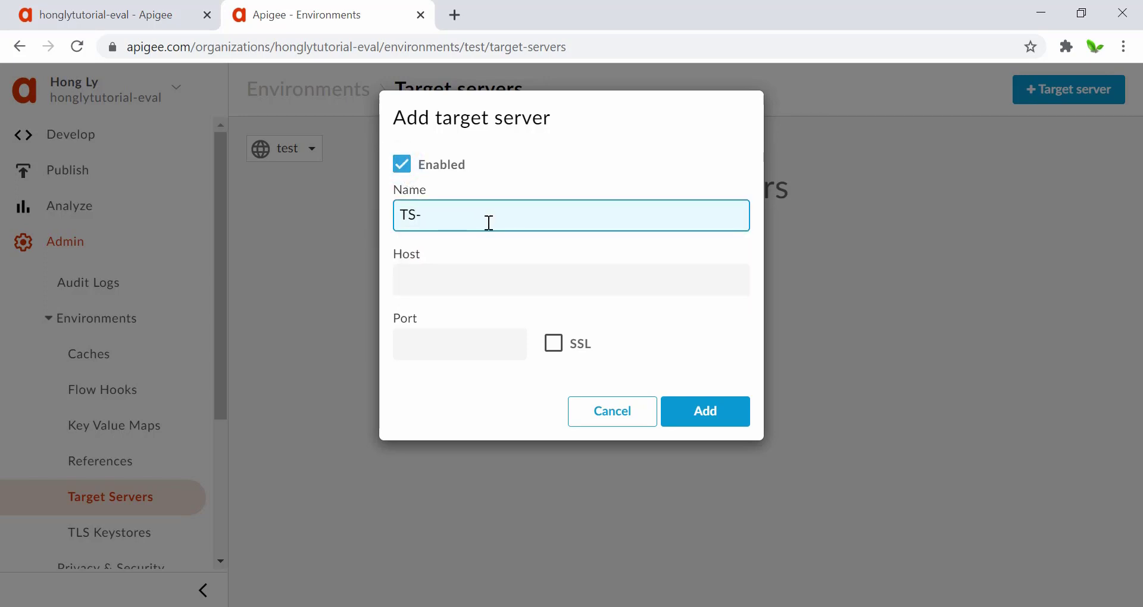
pyautogui.write('Petstore')
pyautogui.click(433, 282)
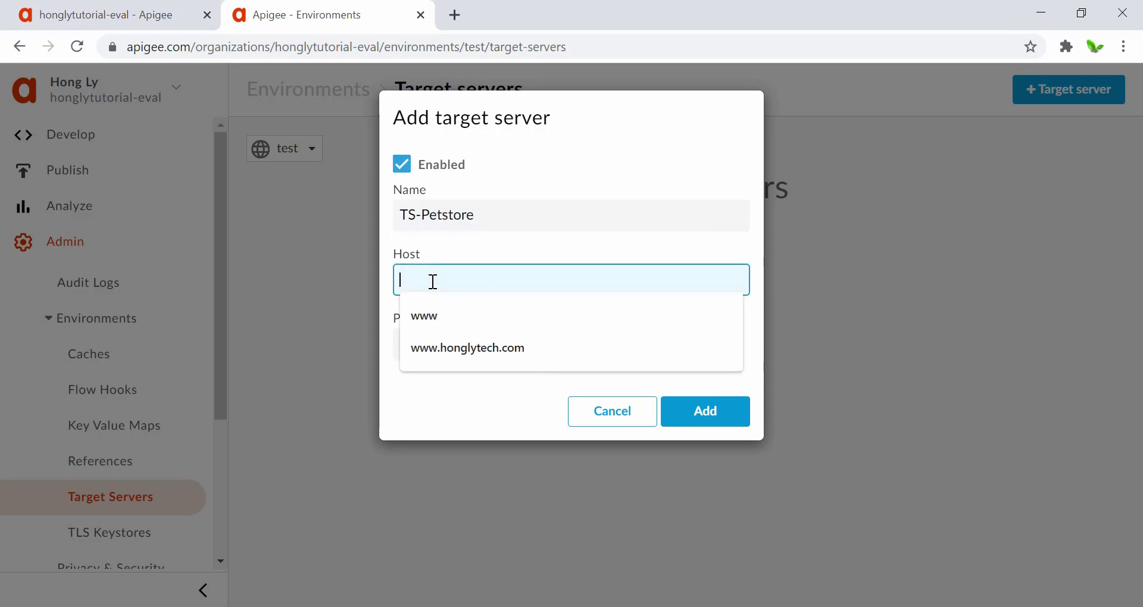
pyautogui.click(521, 245)
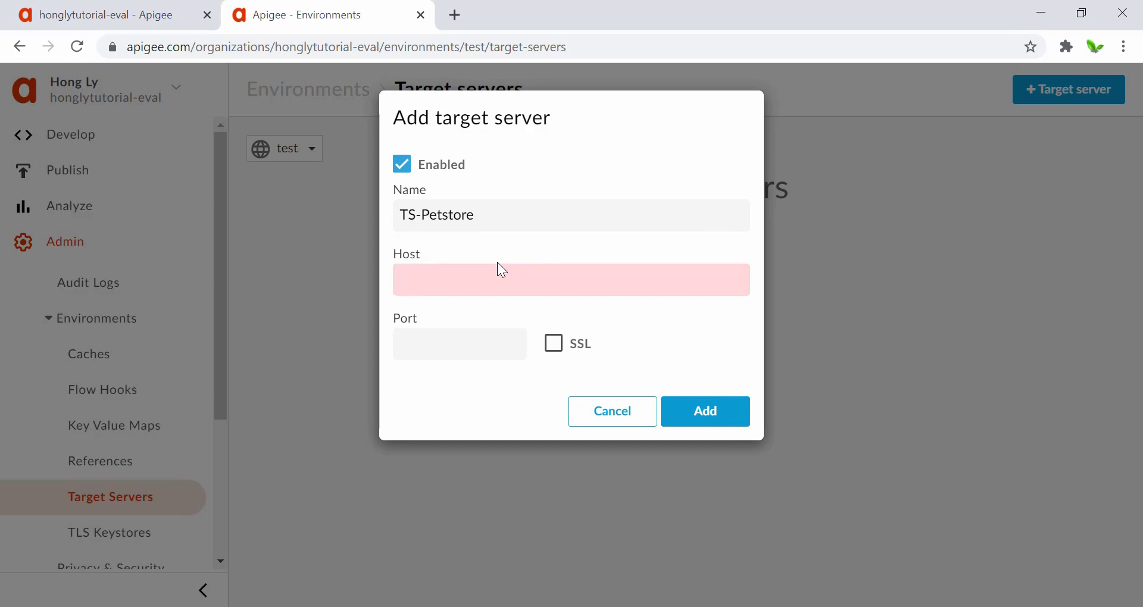
# Step: Copy the host petstore.swagger.io from the proxy's target endpoint URL into the new target server's Host field
pyautogui.click(131, 13)
pyautogui.click(675, 499)
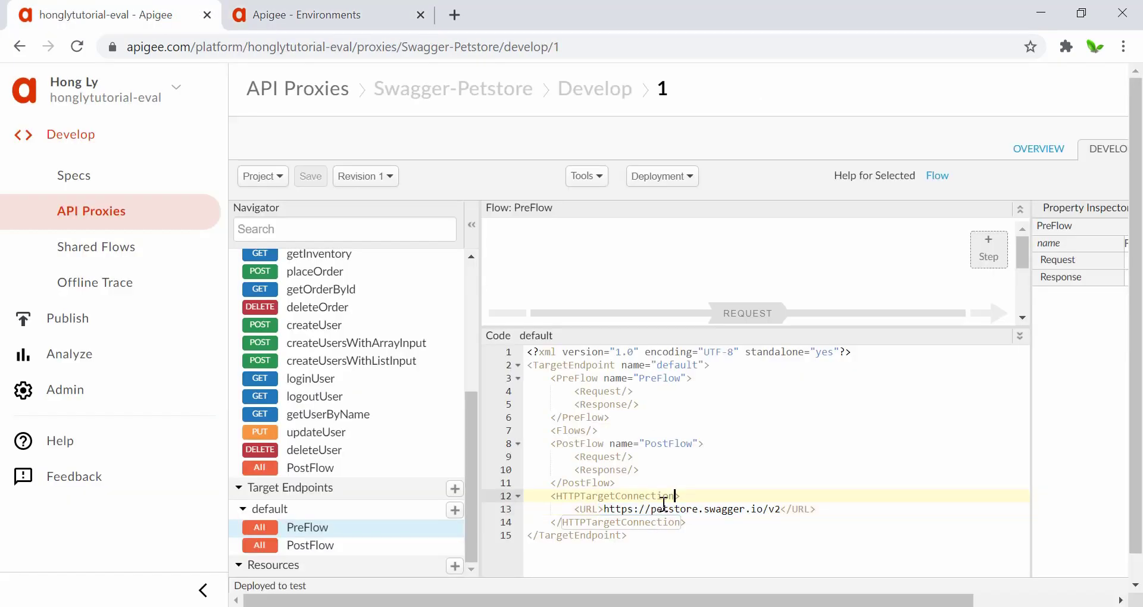
pyautogui.moveTo(605, 509); pyautogui.dragTo(763, 510)
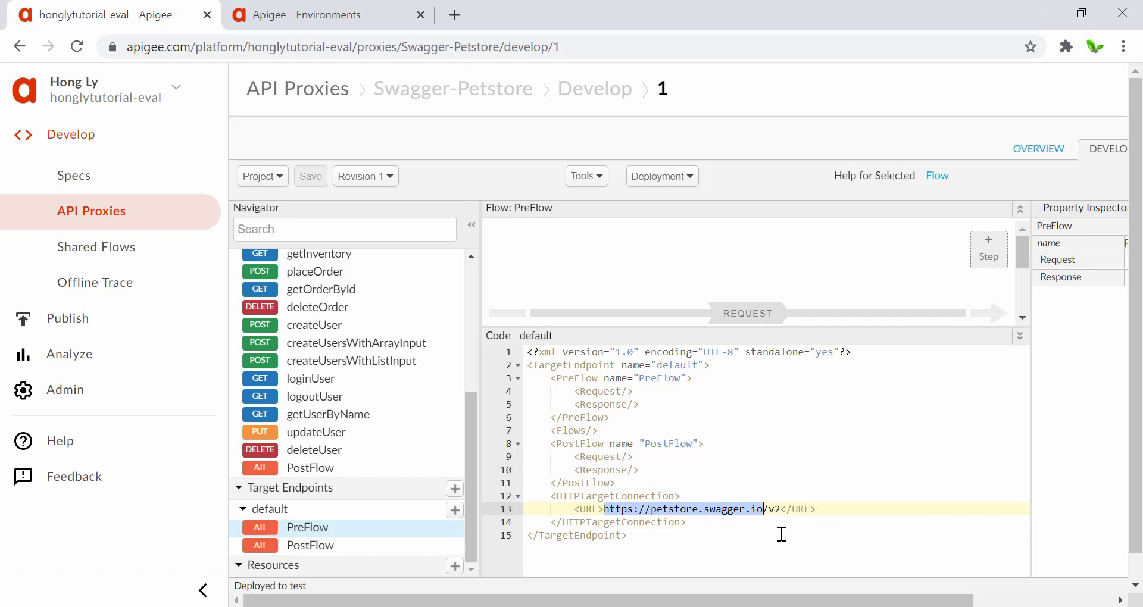
pyautogui.click(696, 522)
pyautogui.moveTo(652, 509); pyautogui.dragTo(764, 510)
pyautogui.hotkey('ctrl', 'c')
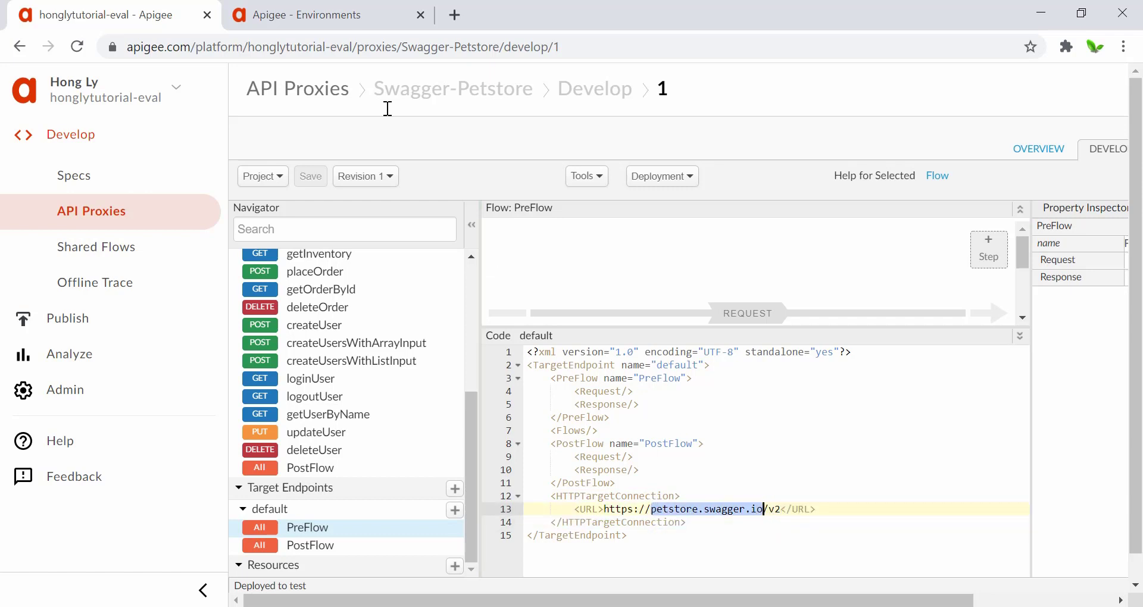
pyautogui.hotkey('ctrl', 'Tab')
pyautogui.click(460, 280)
pyautogui.hotkey('ctrl', 'v')
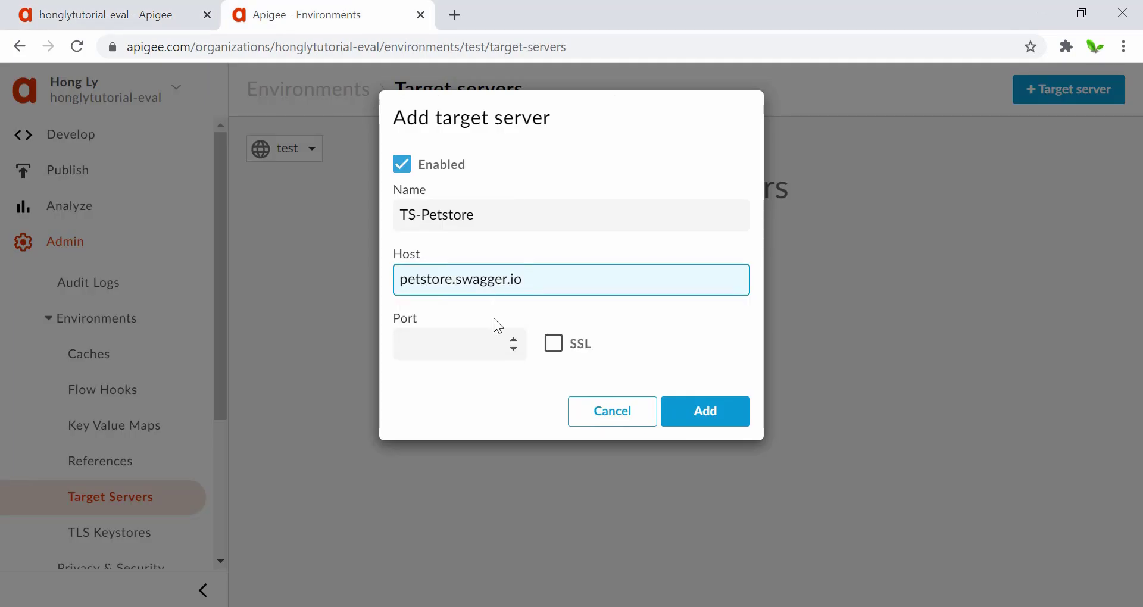
# Step: Set the target server's port to 443 with SSL enabled, leave the optional TLS settings empty, and add the server
pyautogui.click(450, 336)
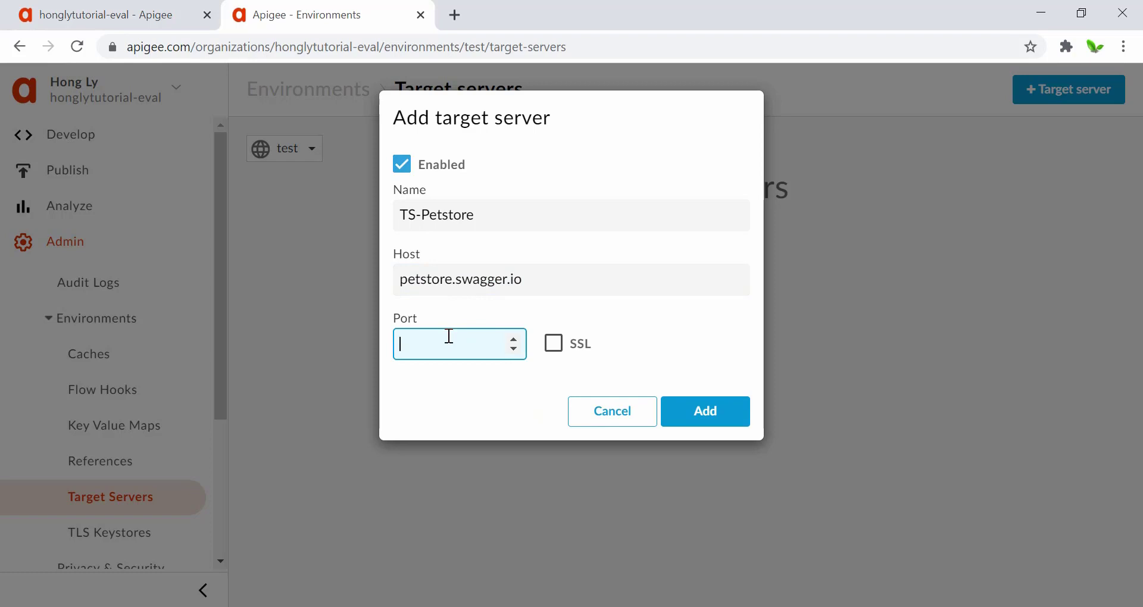
pyautogui.write('443')
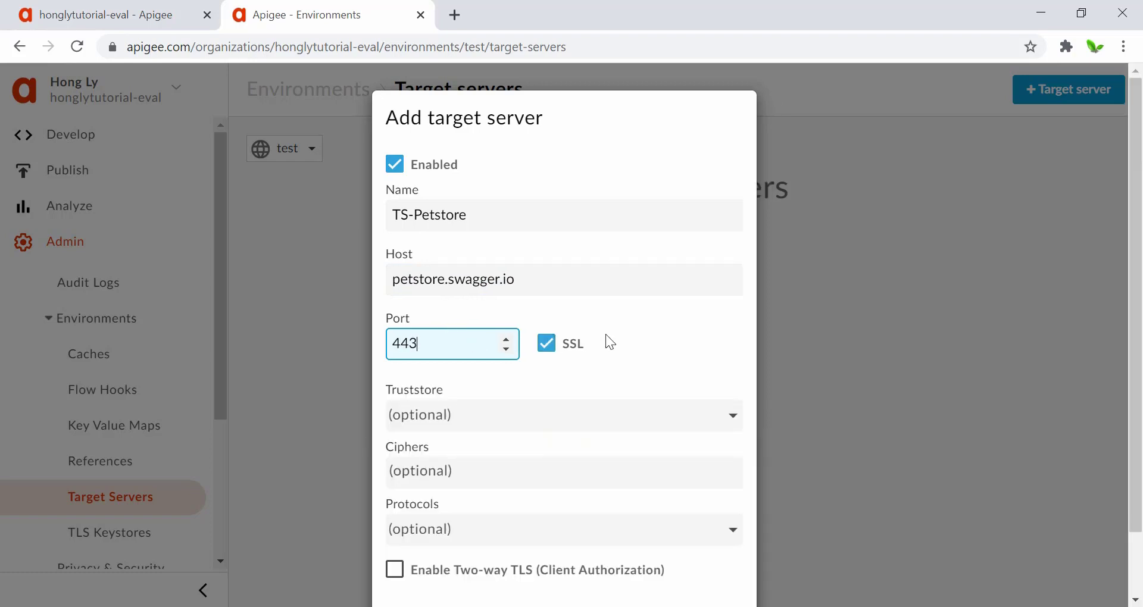
pyautogui.click(630, 330)
pyautogui.scroll(-2, 630, 331)
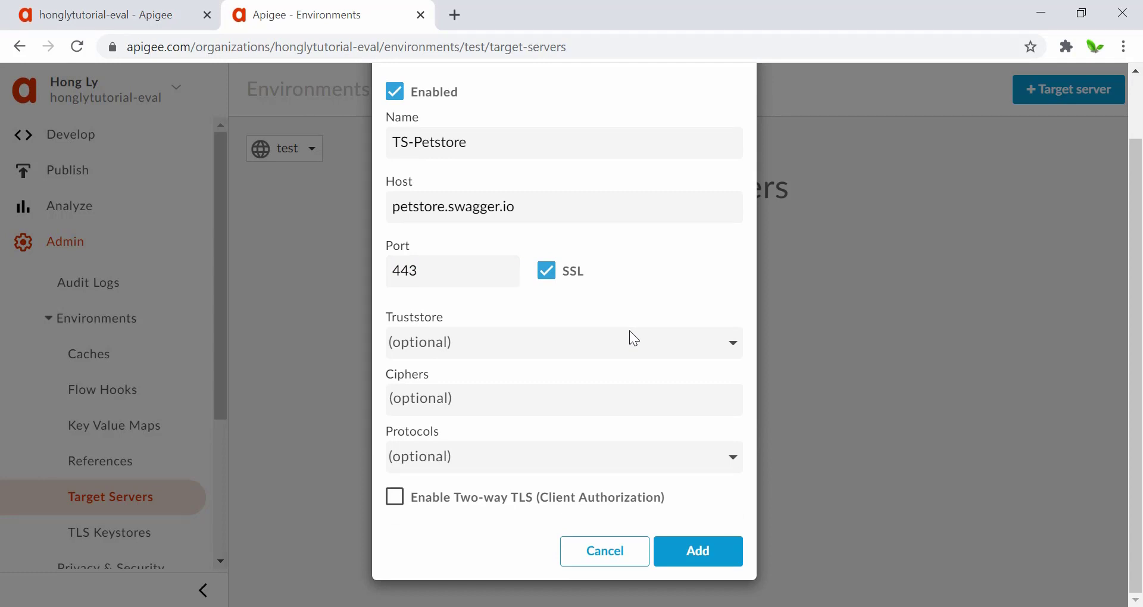
pyautogui.scroll(2, 630, 337)
pyautogui.scroll(-2, 630, 337)
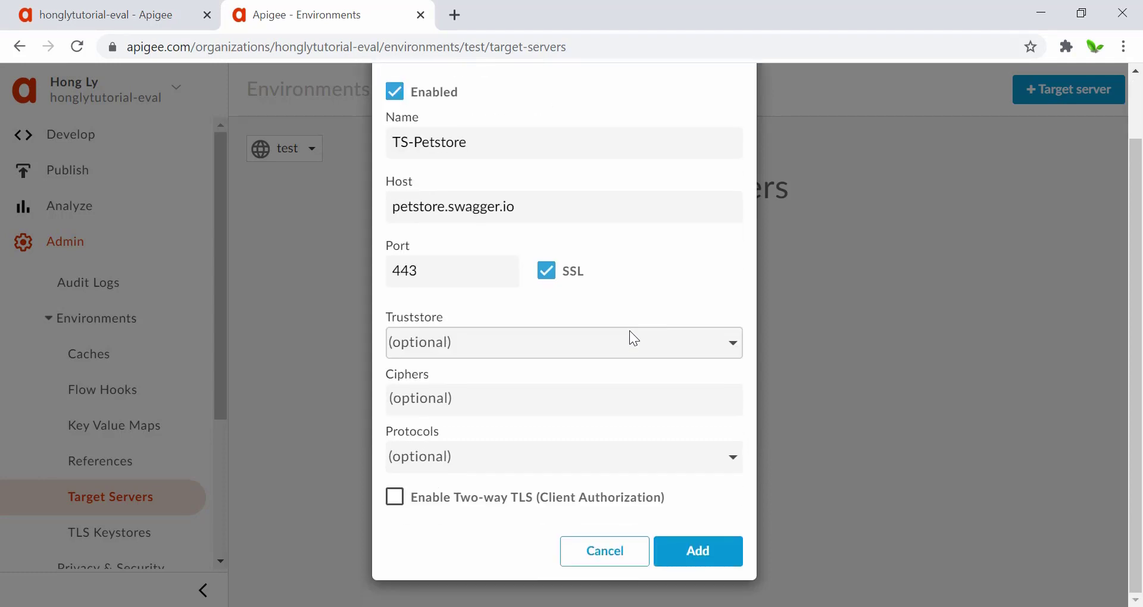
pyautogui.click(709, 559)
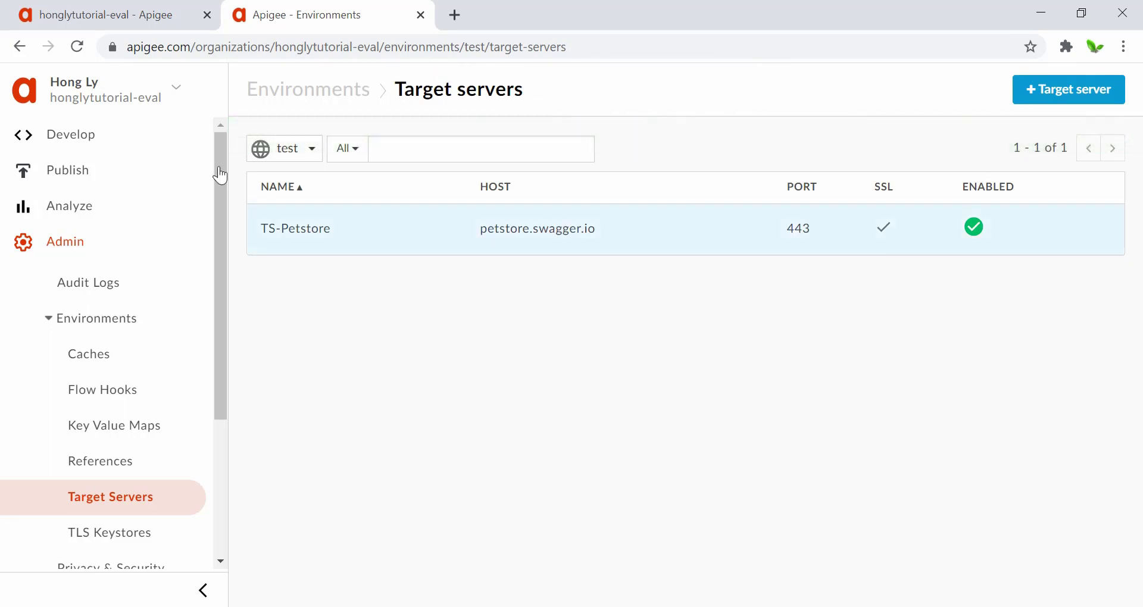
# Step: Return to the Swagger-Petstore proxy code and comment out the URL line inside HTTPTargetConnection
pyautogui.click(168, 8)
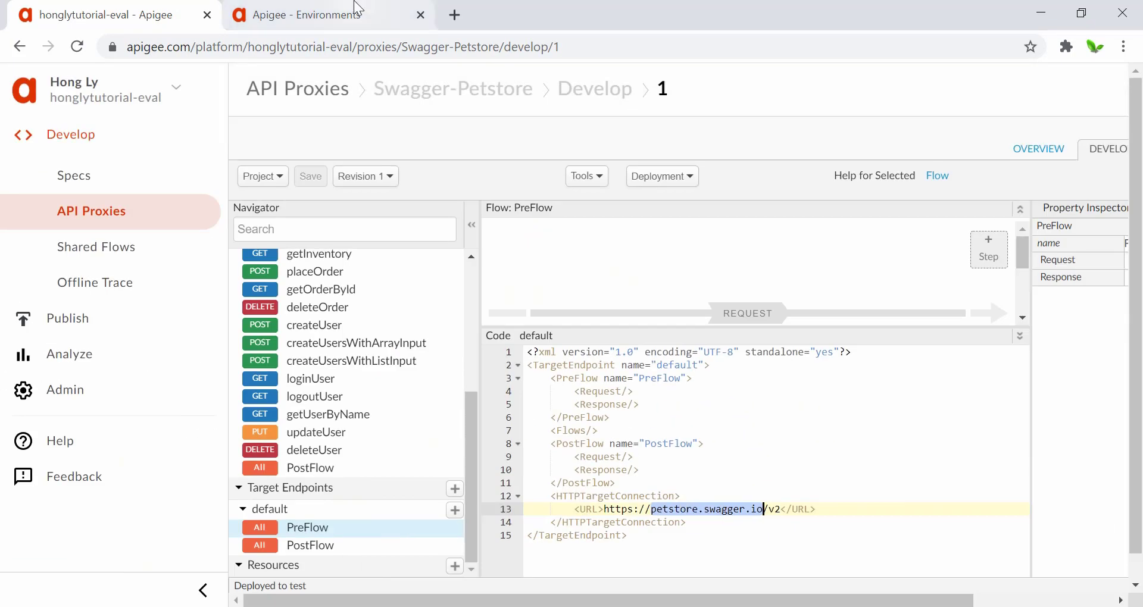
pyautogui.click(358, 9)
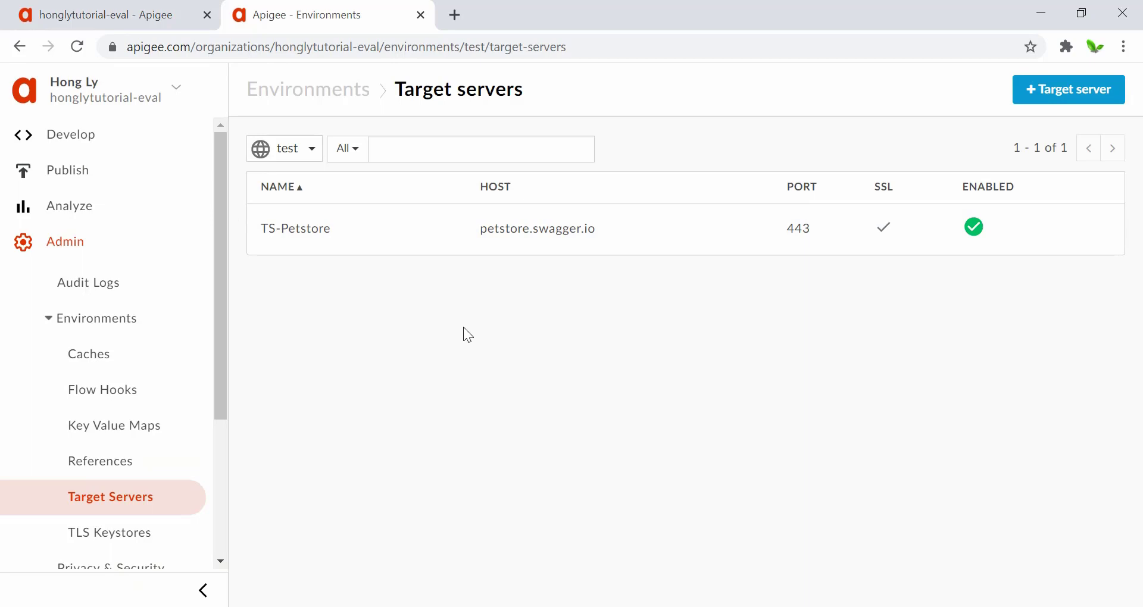
pyautogui.click(82, 3)
pyautogui.scroll(-1, 752, 521)
pyautogui.scroll(3, 752, 520)
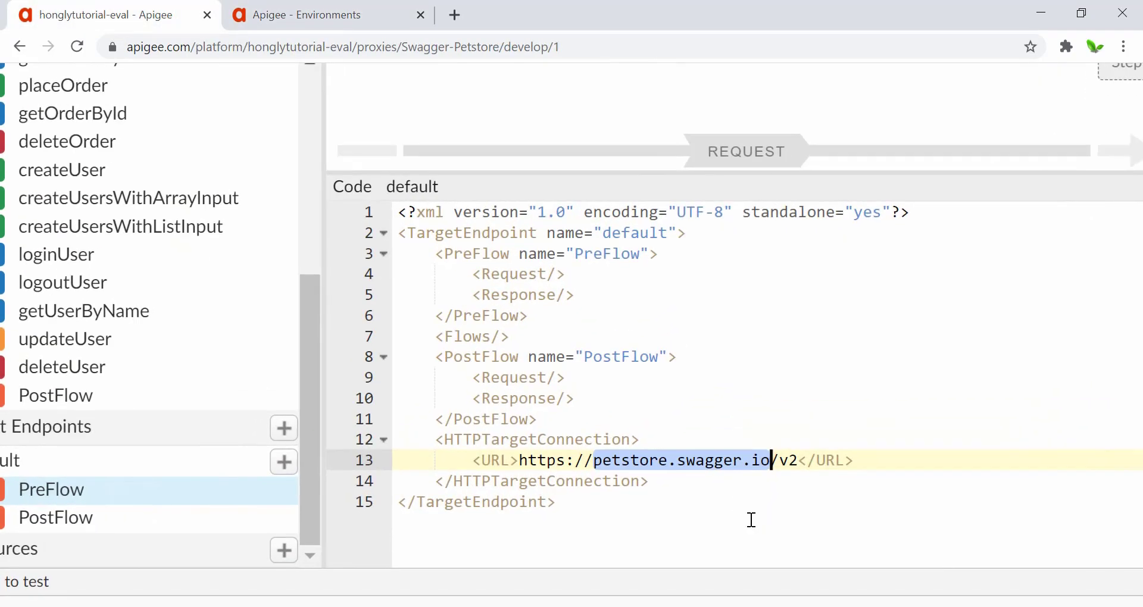
pyautogui.rightClick(739, 453)
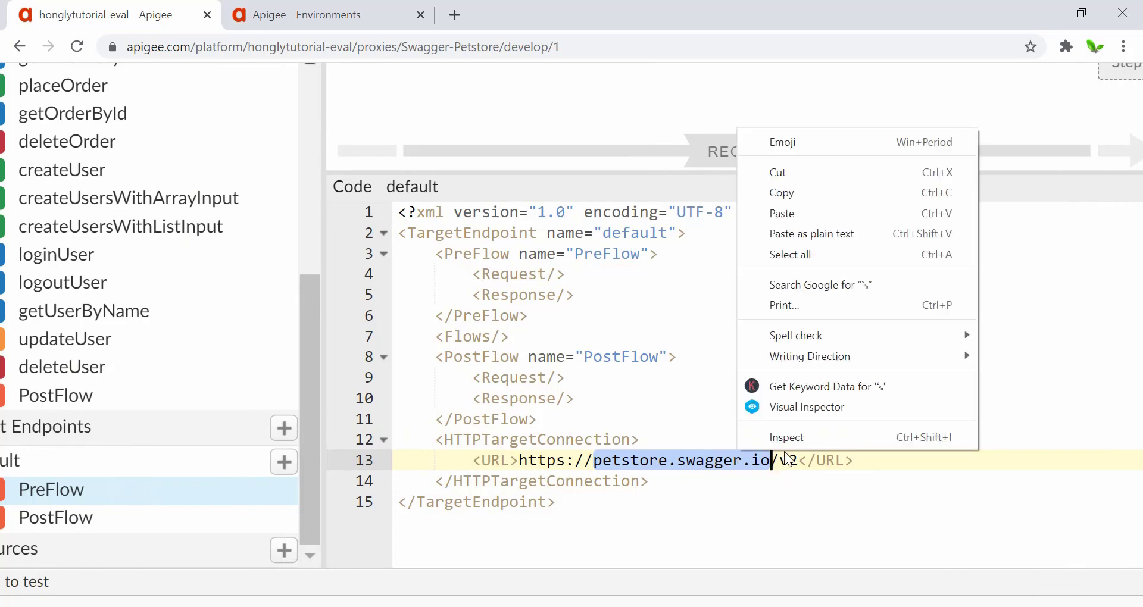
pyautogui.click(837, 461)
pyautogui.hotkey('ctrl', '/')
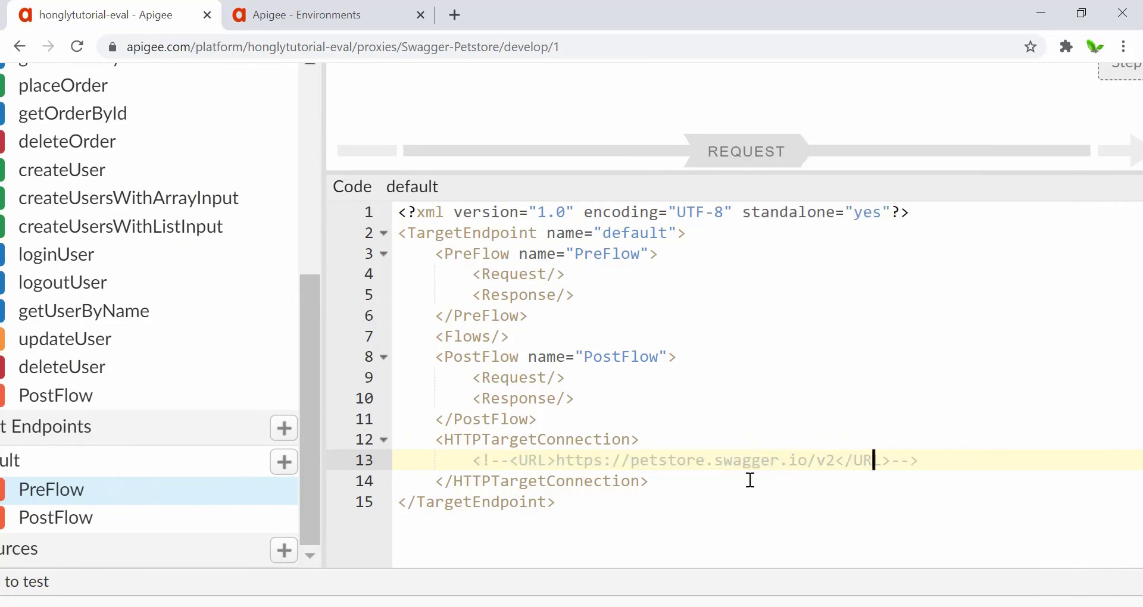
# Step: Insert a LoadBalancer element on a new line below the commented-out URL
pyautogui.press('Right')
pyautogui.press('Right')
pyautogui.press('Right')
pyautogui.press('Right')
pyautogui.press('Right')
pyautogui.press('Return')
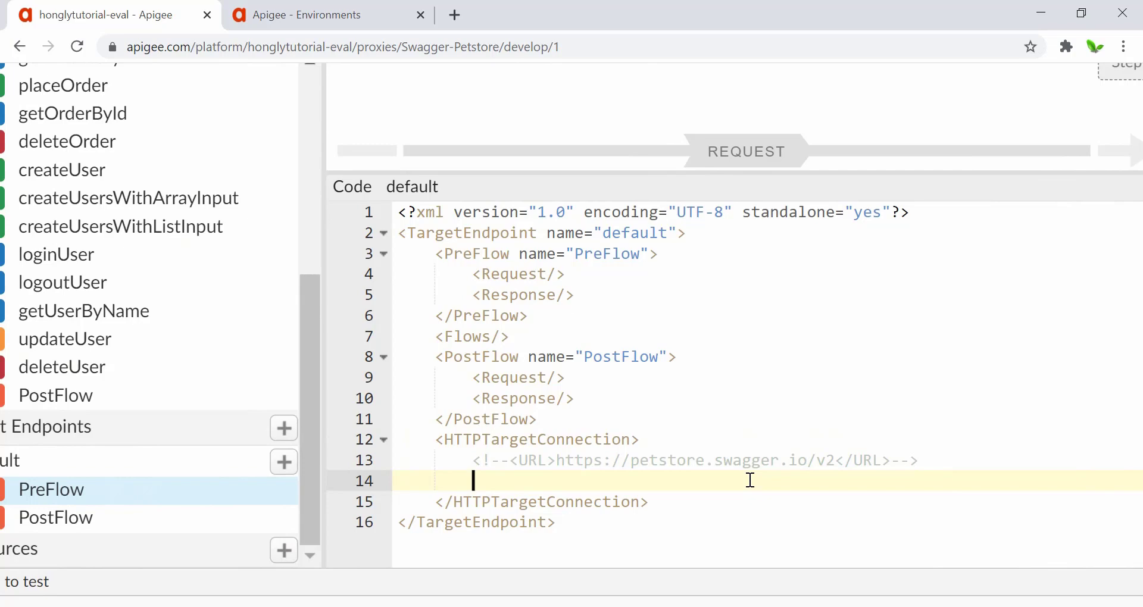
pyautogui.write('<')
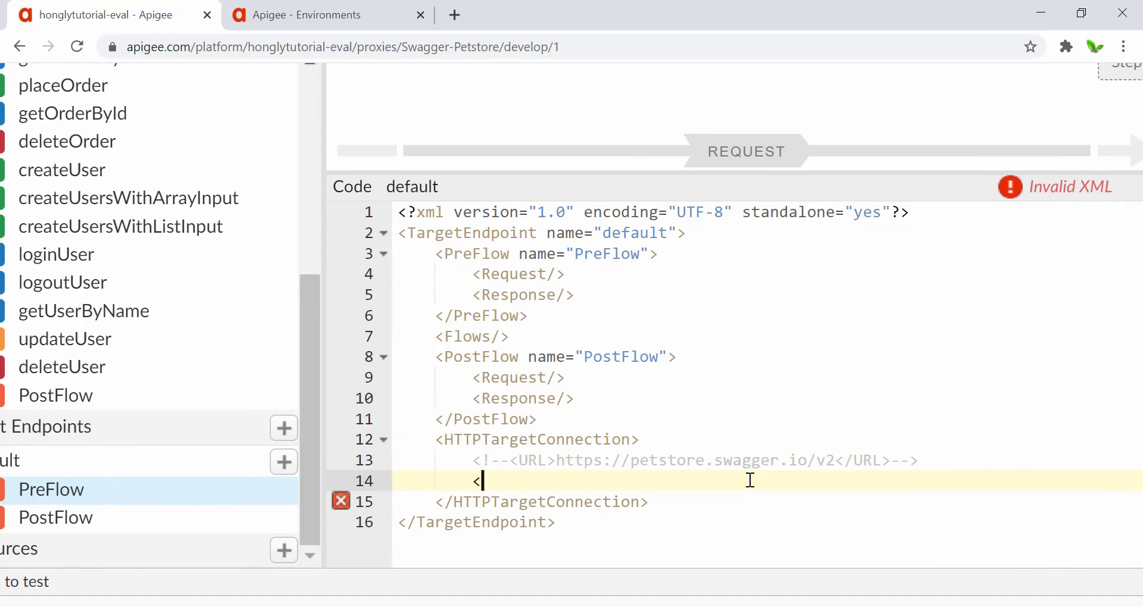
pyautogui.write('Load')
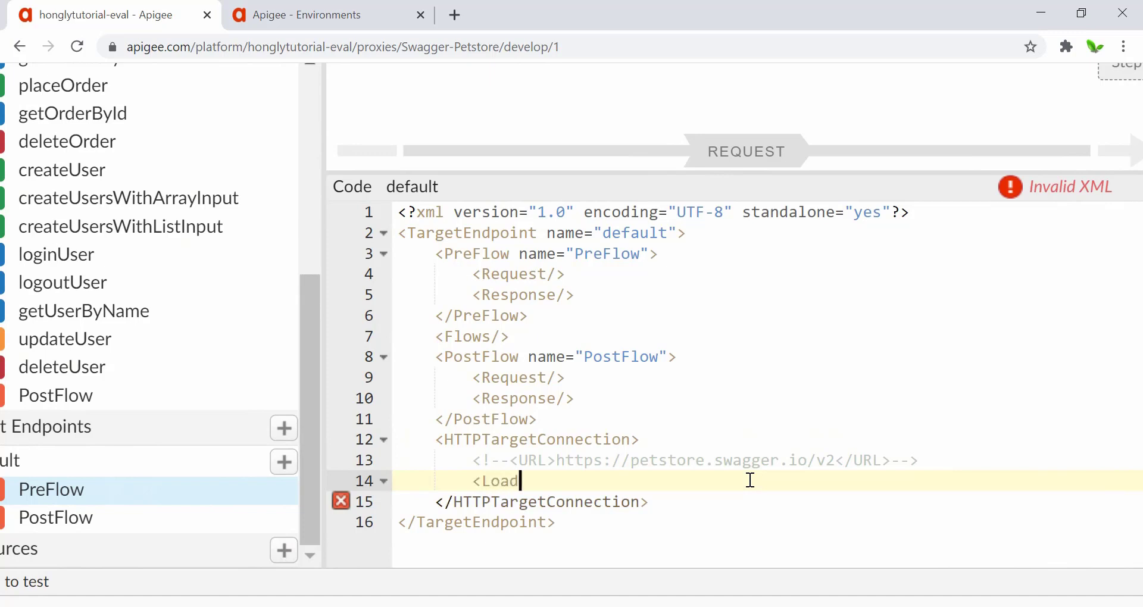
pyautogui.write('Balancer>')
pyautogui.press('Return')
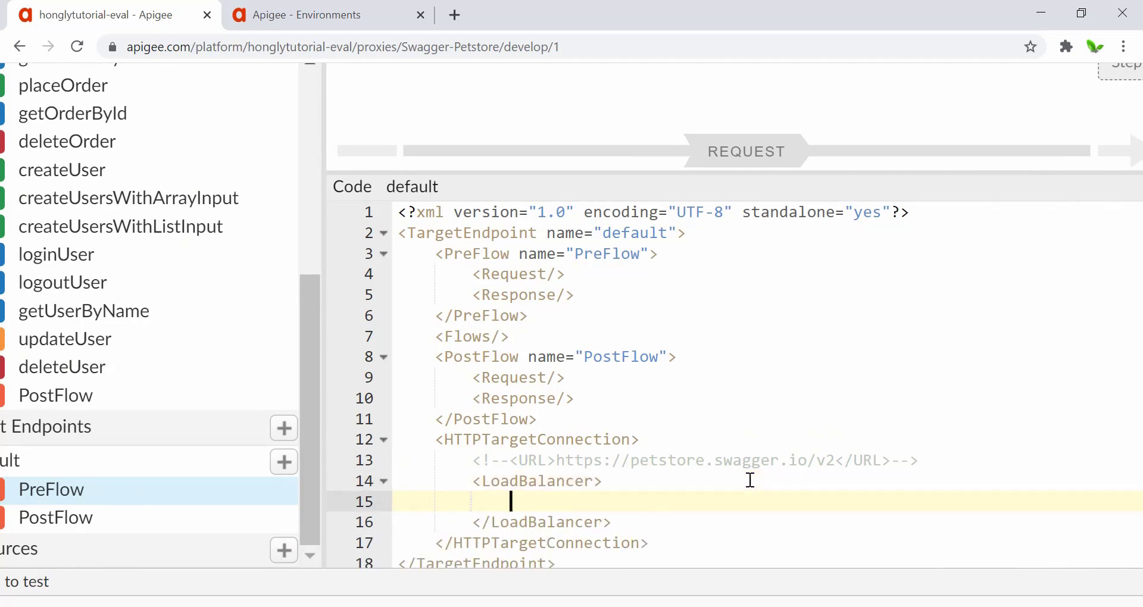
# Step: Add a self-closing Server element with the name TS-Petstore inside the LoadBalancer element
pyautogui.write('<Server')
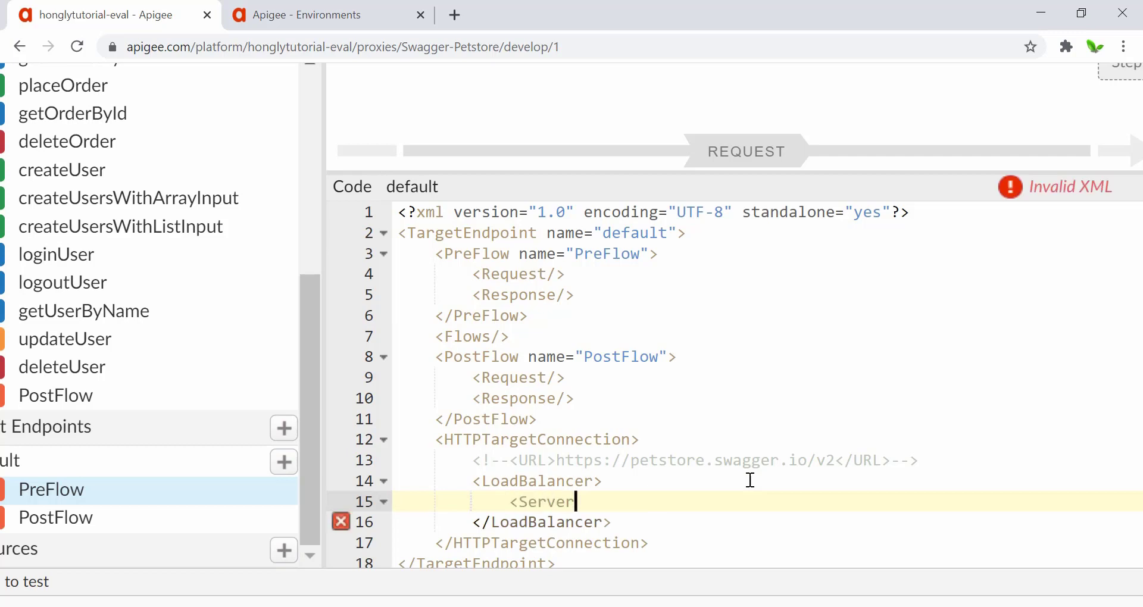
pyautogui.write(' name=""/>')
pyautogui.press('Left')
pyautogui.press('Left')
pyautogui.press('Left')
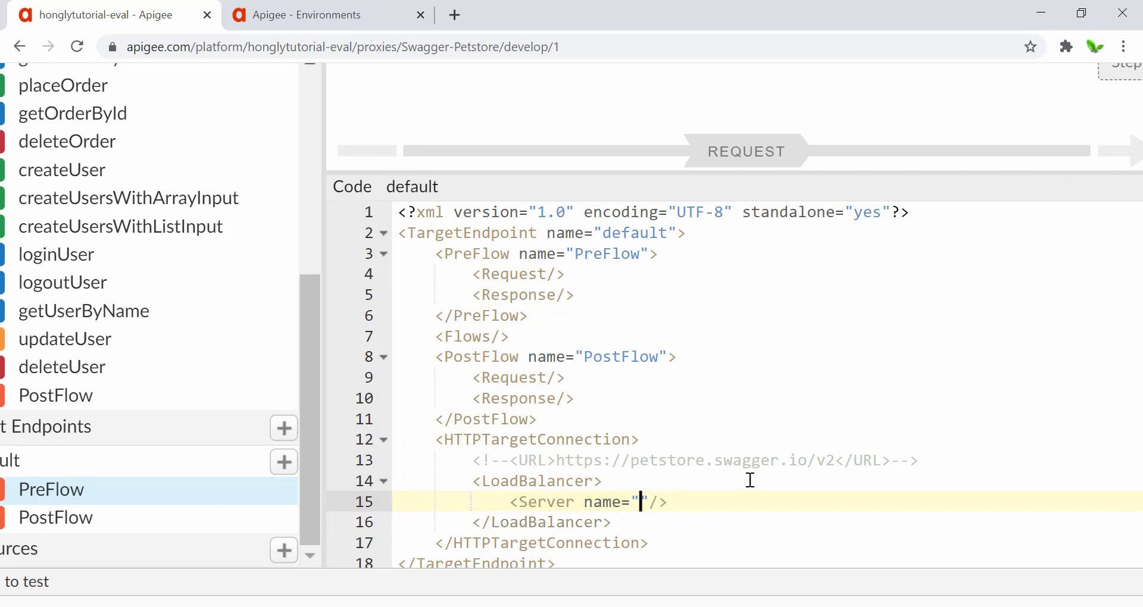
pyautogui.write('TS-Petstore')
pyautogui.press('Right')
pyautogui.press('Down')
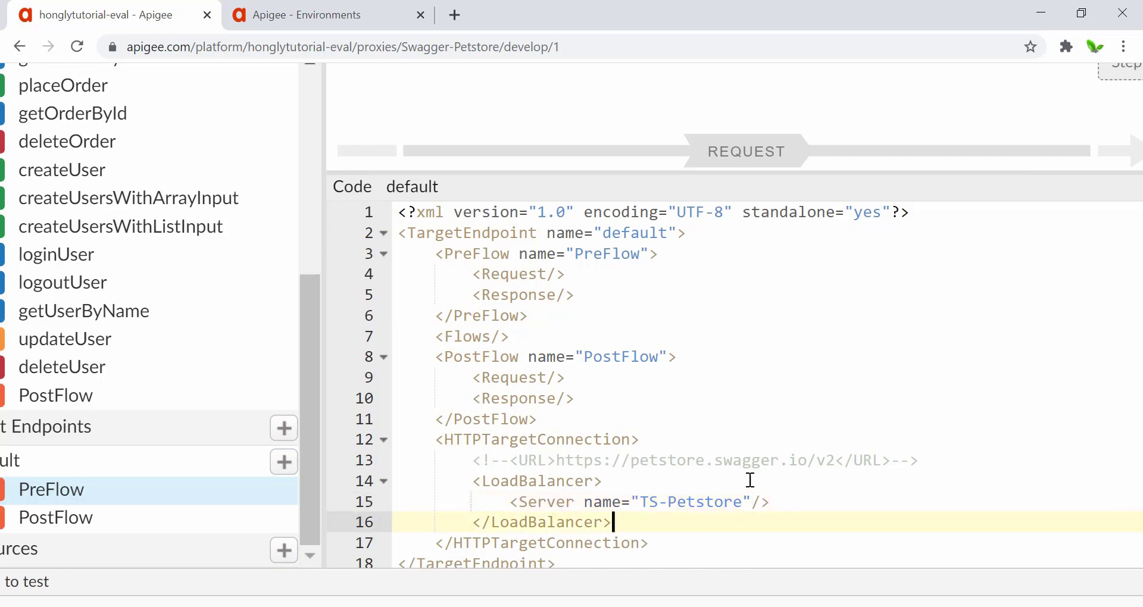
# Step: Add a Path element with the value /v2 below the LoadBalancer block, matching the commented-out URL's path
pyautogui.press('Return')
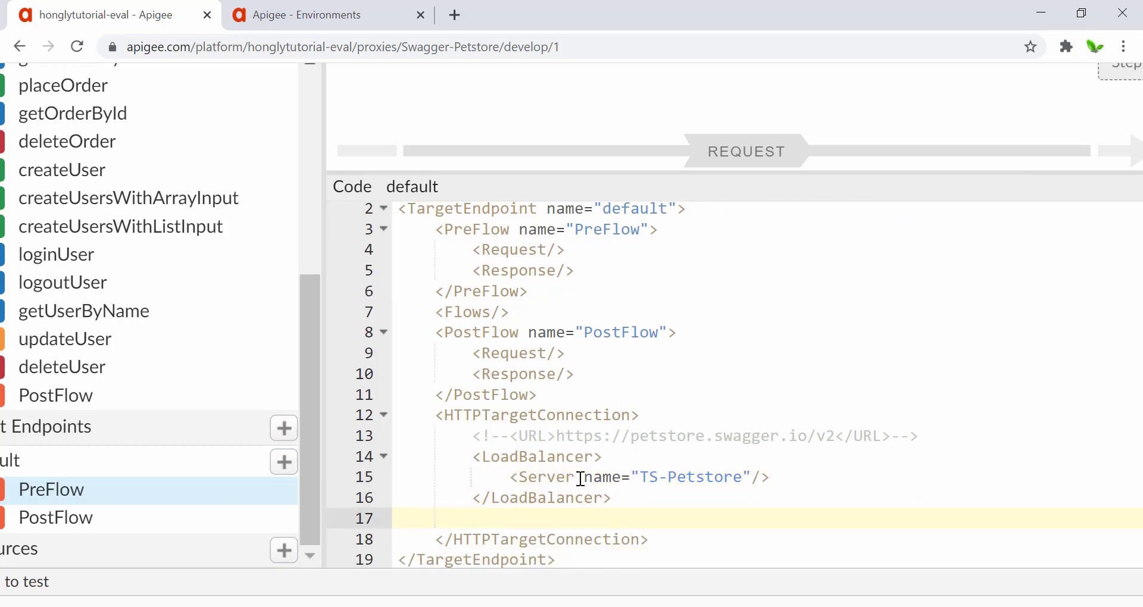
pyautogui.write('<Path')
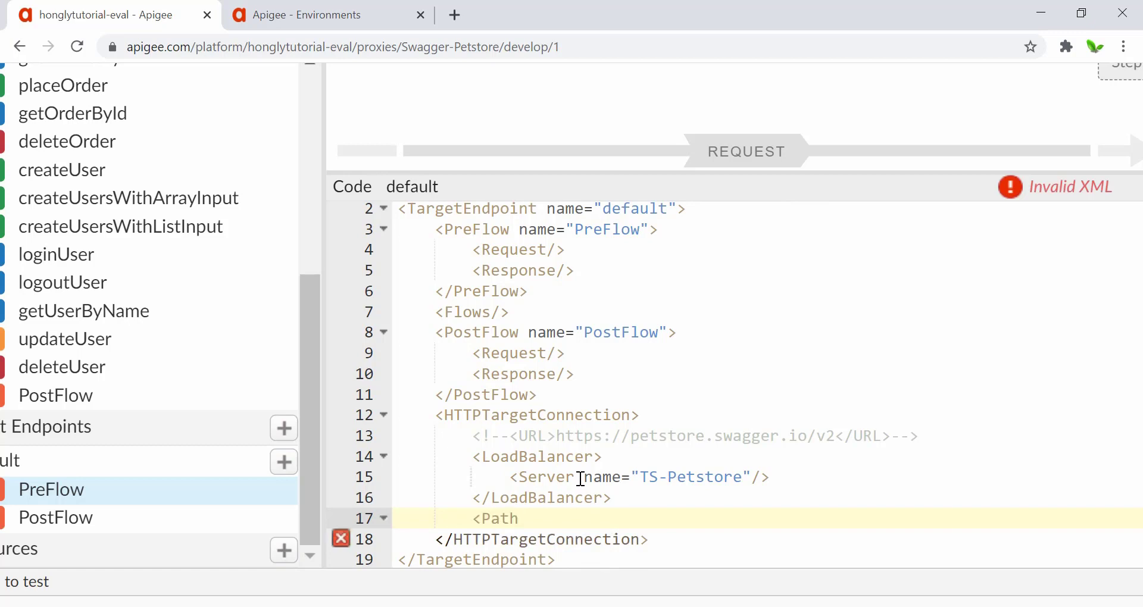
pyautogui.write('></Path>')
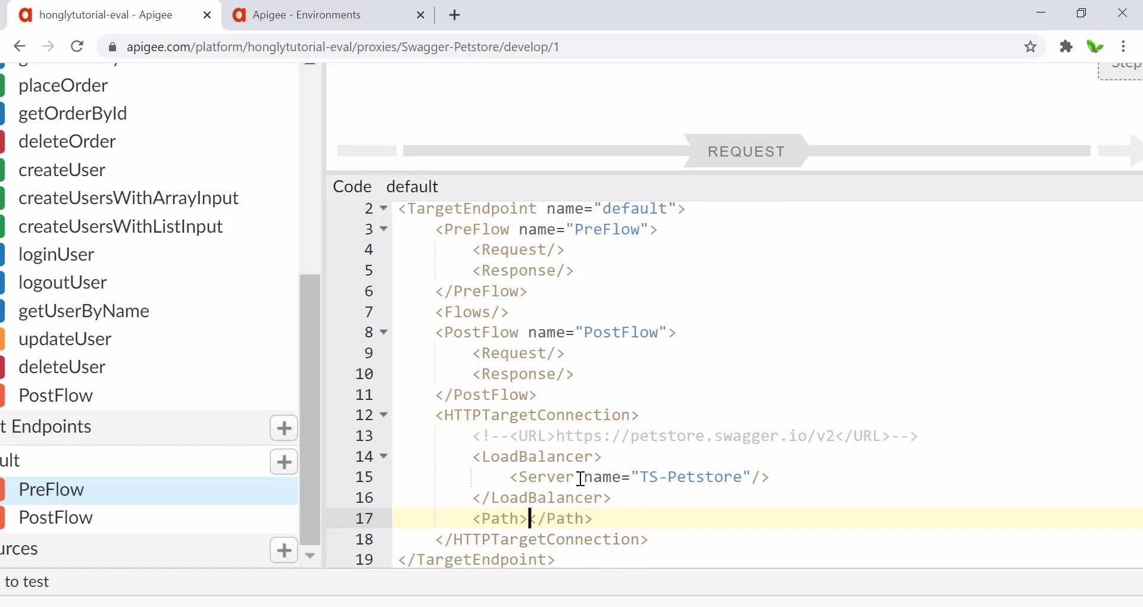
pyautogui.write('/v2')
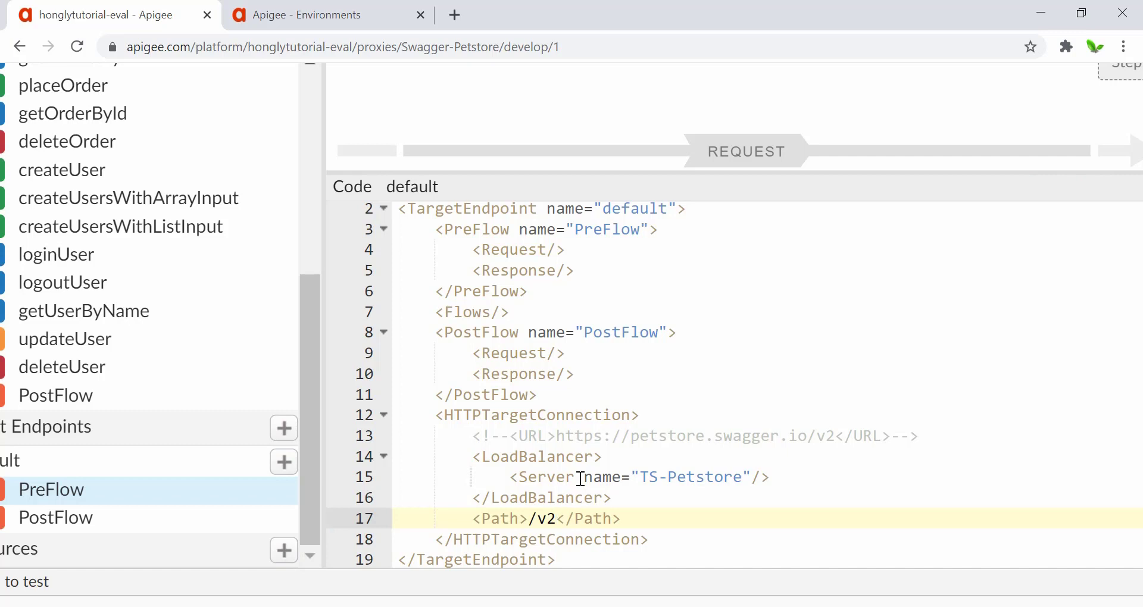
pyautogui.moveTo(808, 437); pyautogui.dragTo(835, 438)
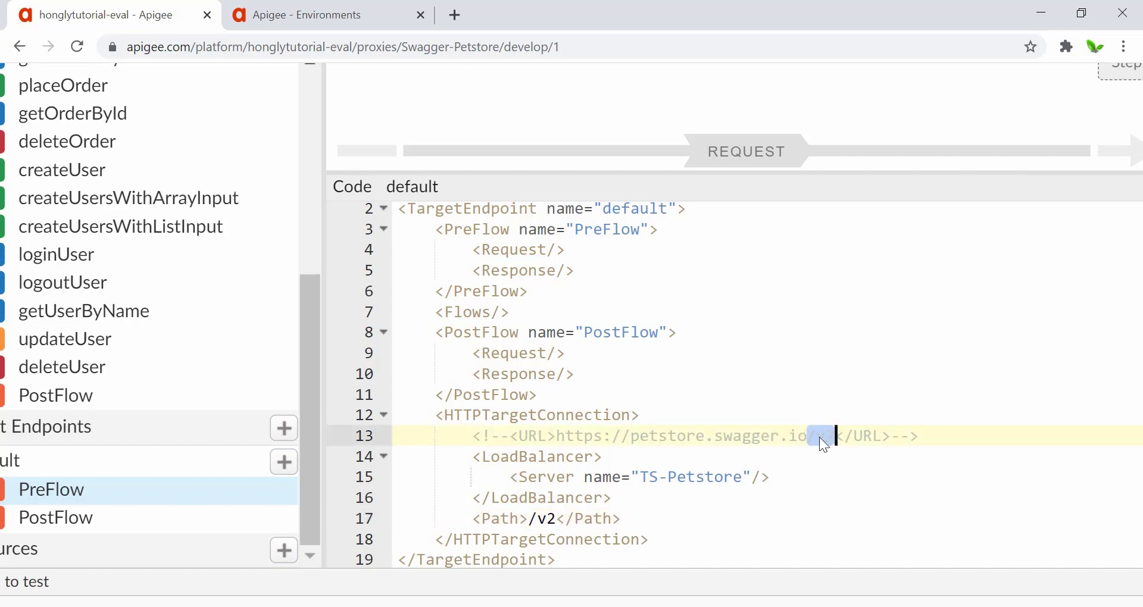
pyautogui.hotkey('shift', 'Right')
pyautogui.click(649, 524)
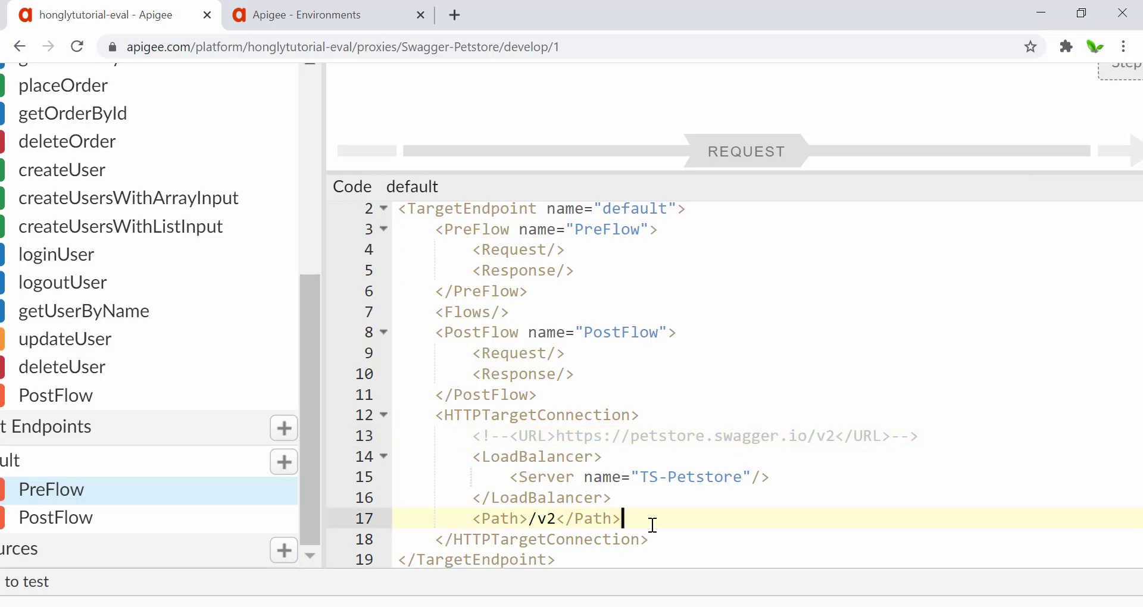
pyautogui.hotkey('ctrl', '0')
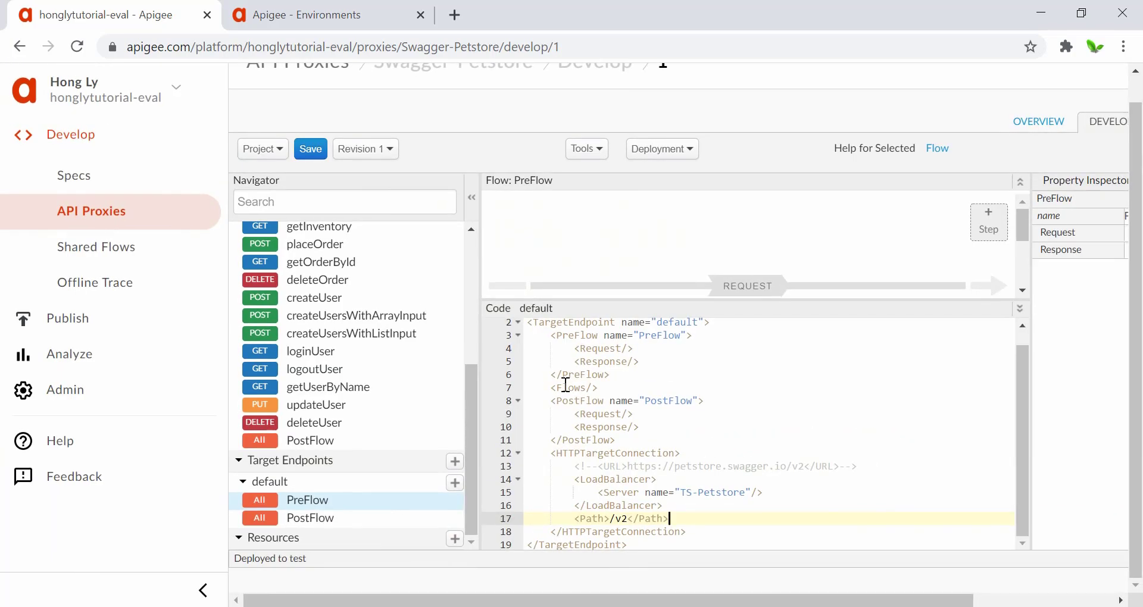
pyautogui.scroll(1, 566, 385)
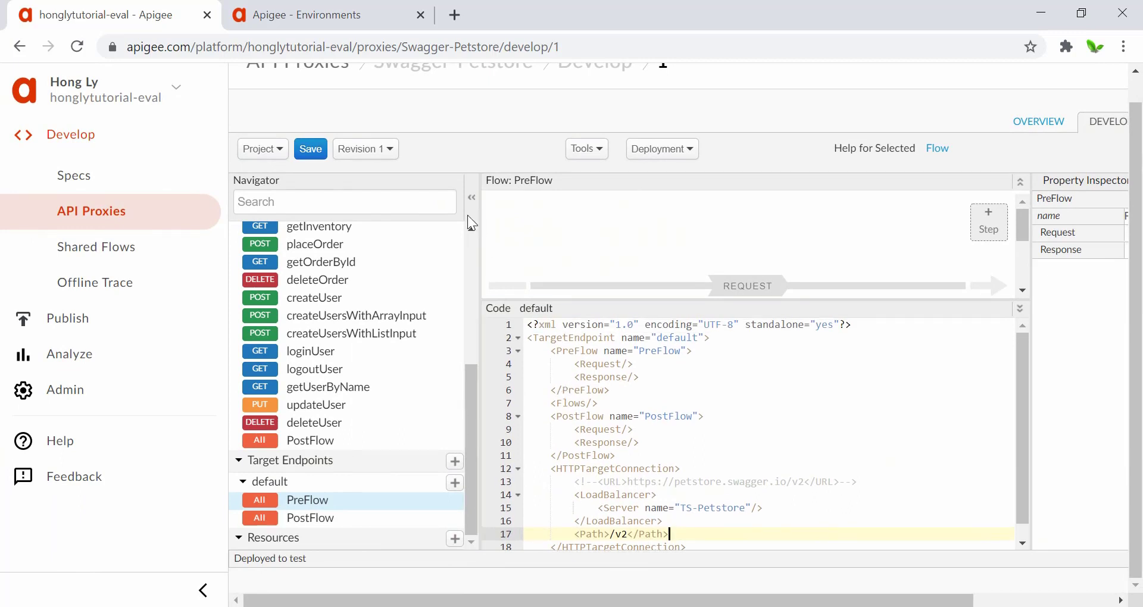
pyautogui.click(370, 154)
pyautogui.click(370, 154)
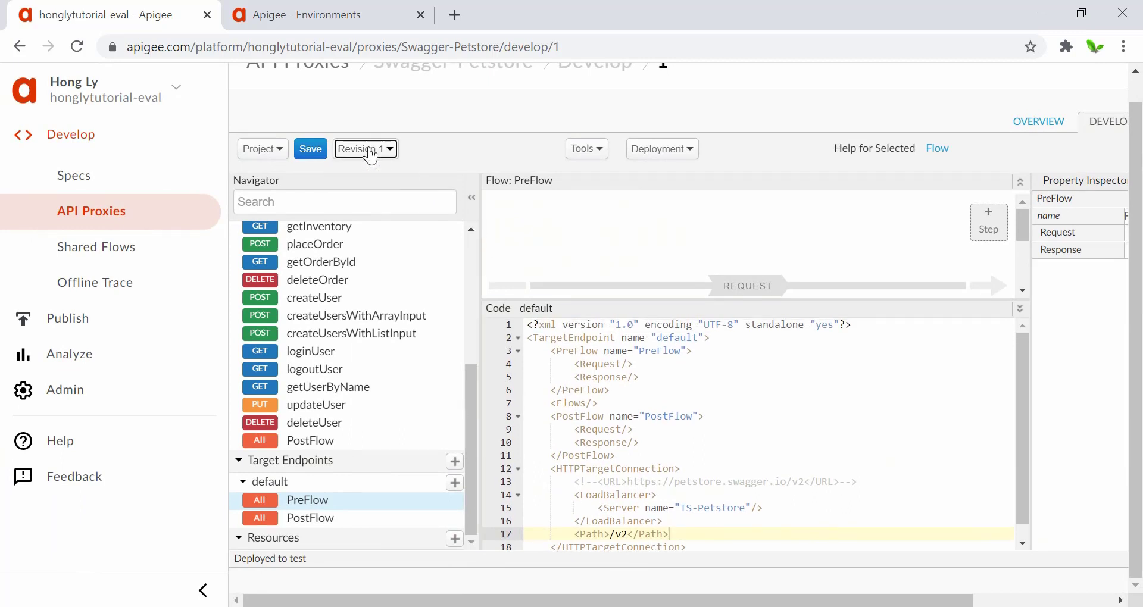
pyautogui.click(372, 154)
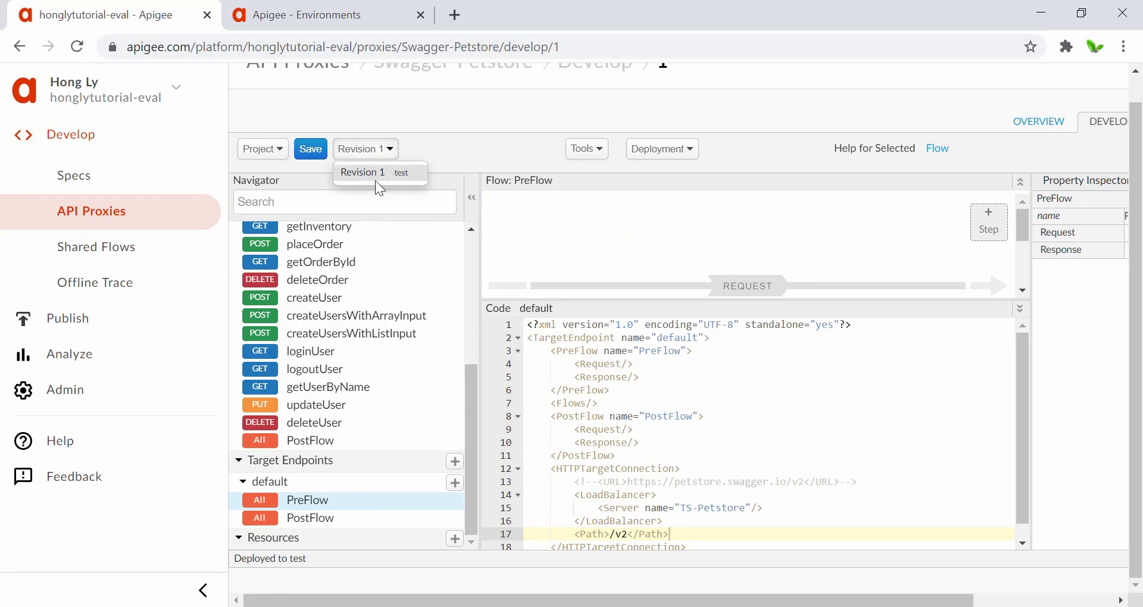
pyautogui.click(446, 158)
pyautogui.click(256, 152)
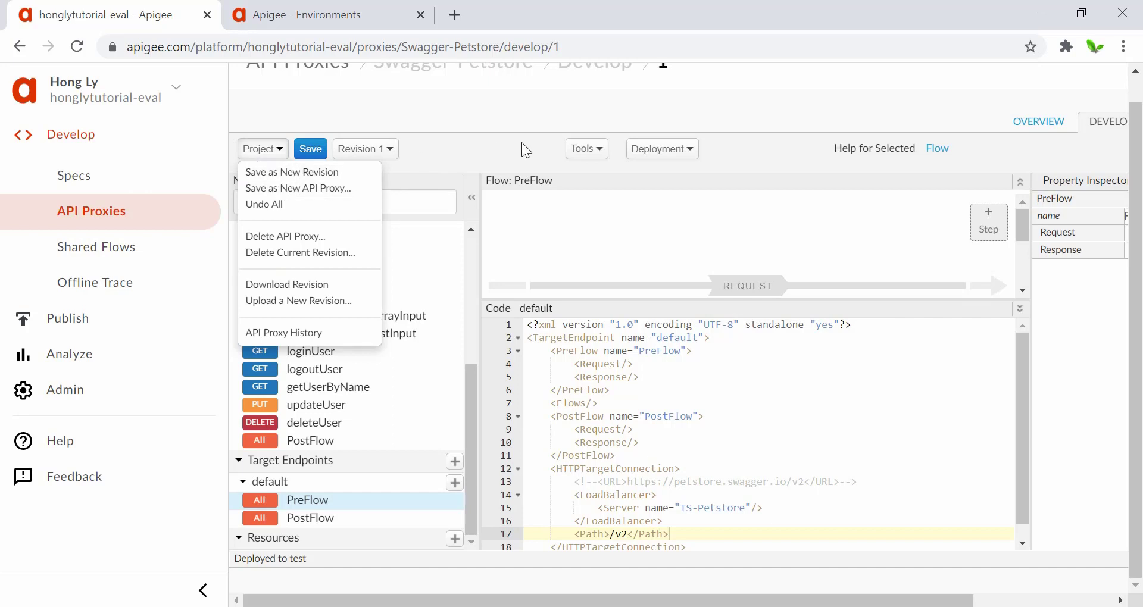
pyautogui.click(441, 147)
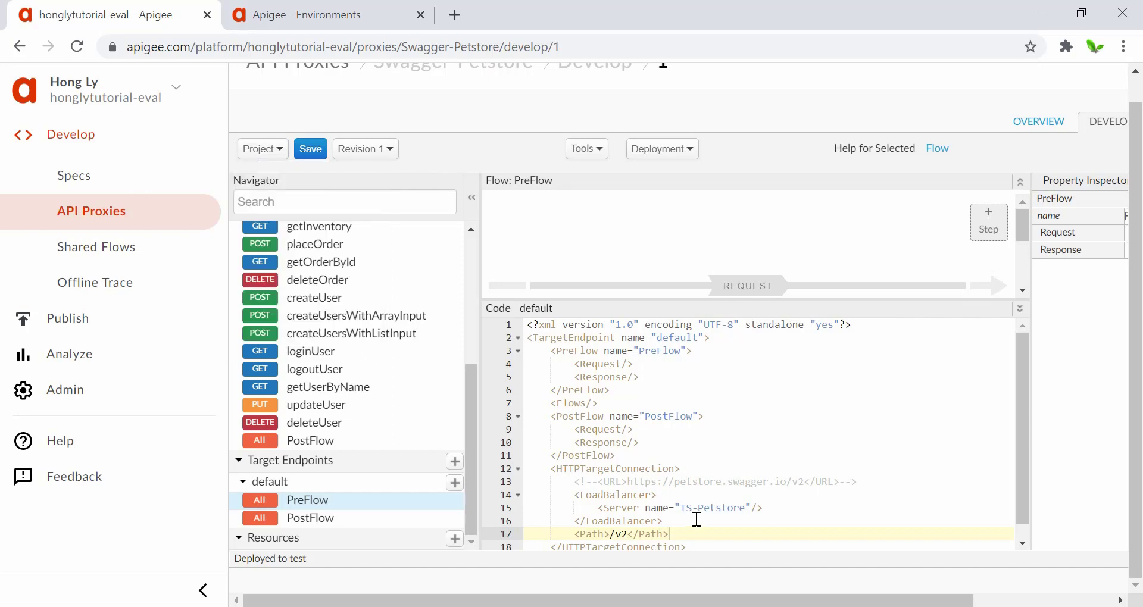
pyautogui.scroll(-1, 680, 527)
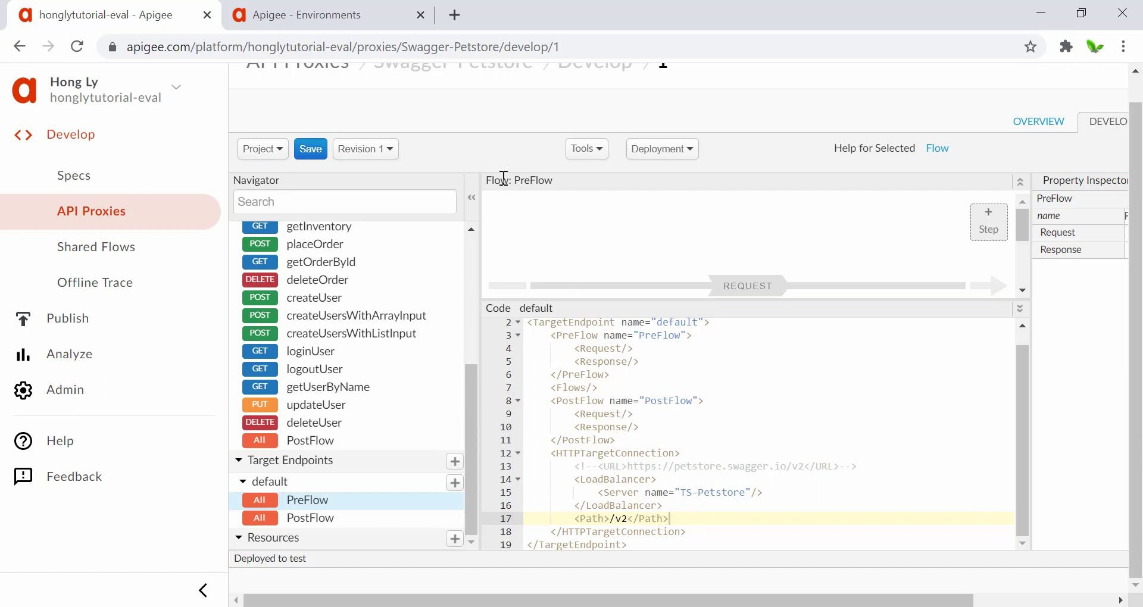
pyautogui.scroll(1, 468, 160)
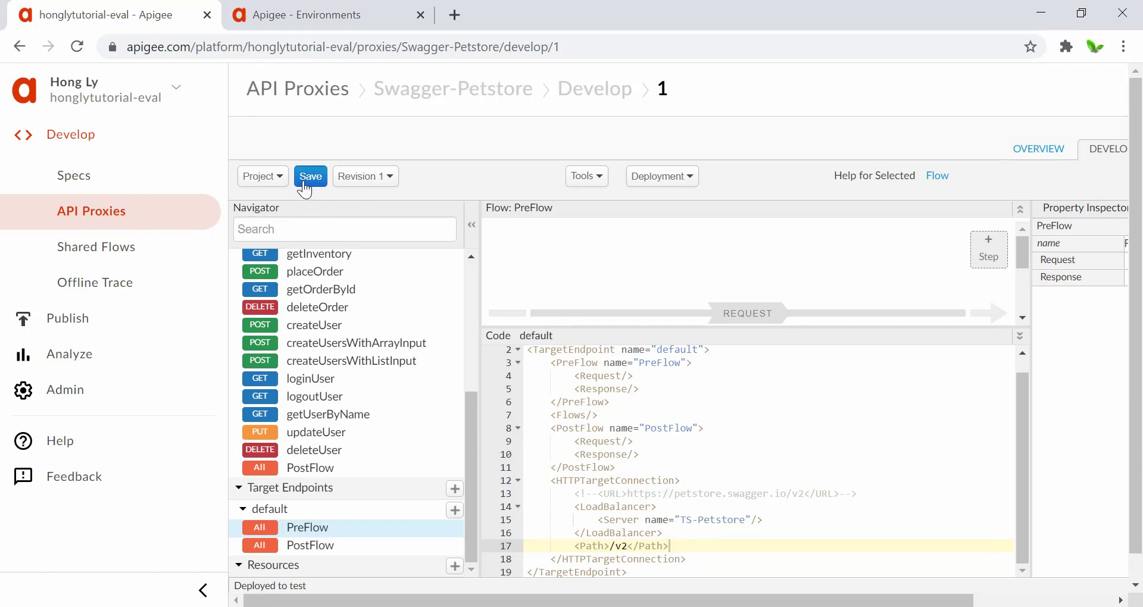
# Step: Review the commented-out URL line and save the edited target endpoint in the proxy's current revision
pyautogui.click(619, 494)
pyautogui.moveTo(569, 493); pyautogui.dragTo(894, 505)
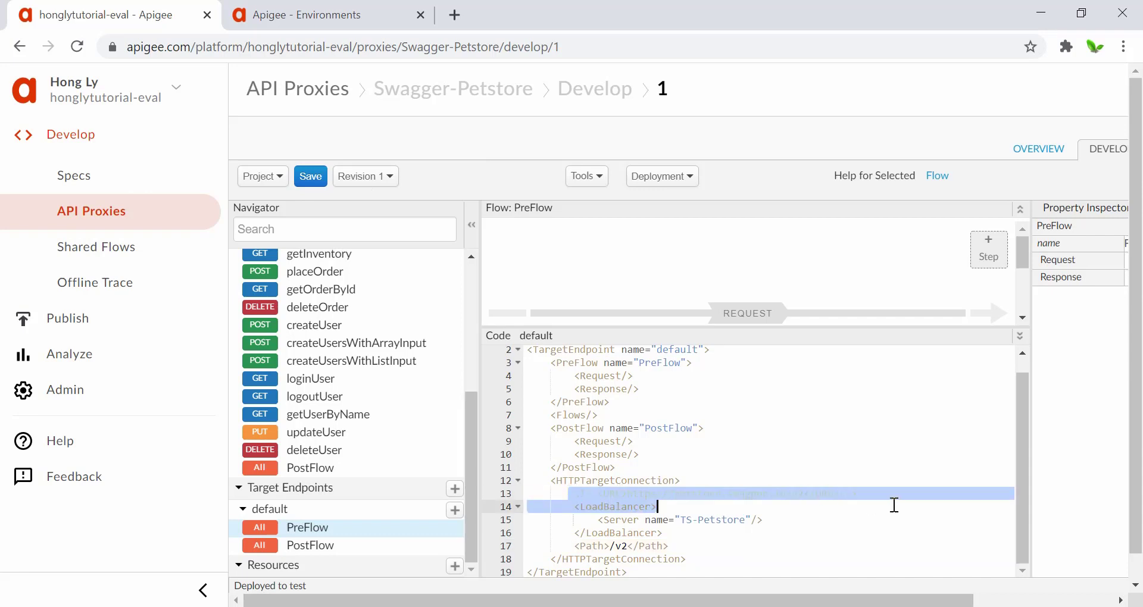
pyautogui.click(876, 505)
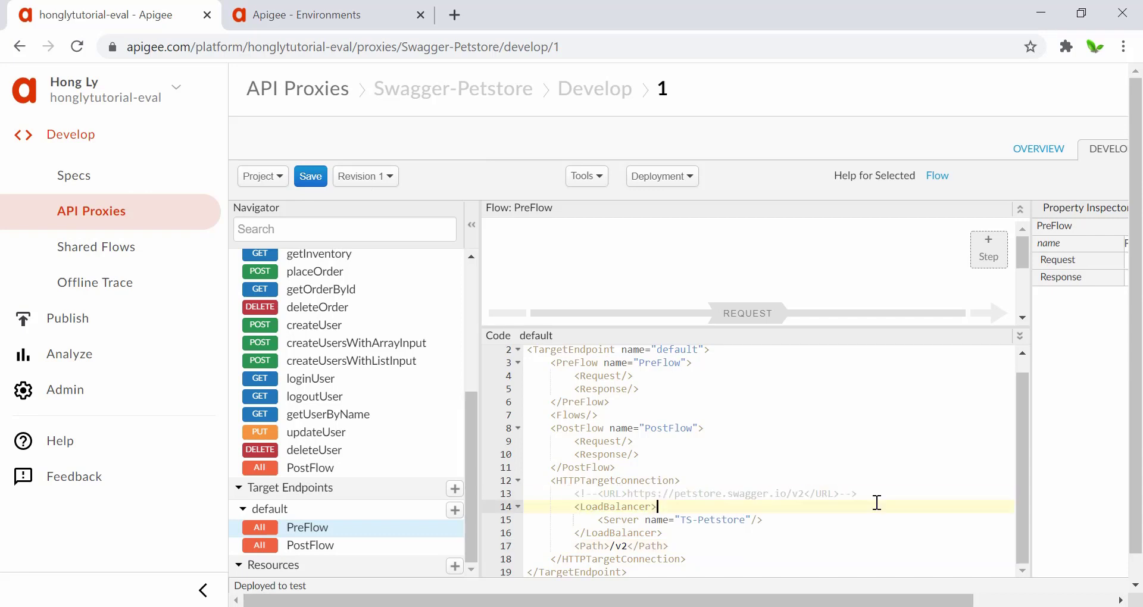
pyautogui.click(308, 178)
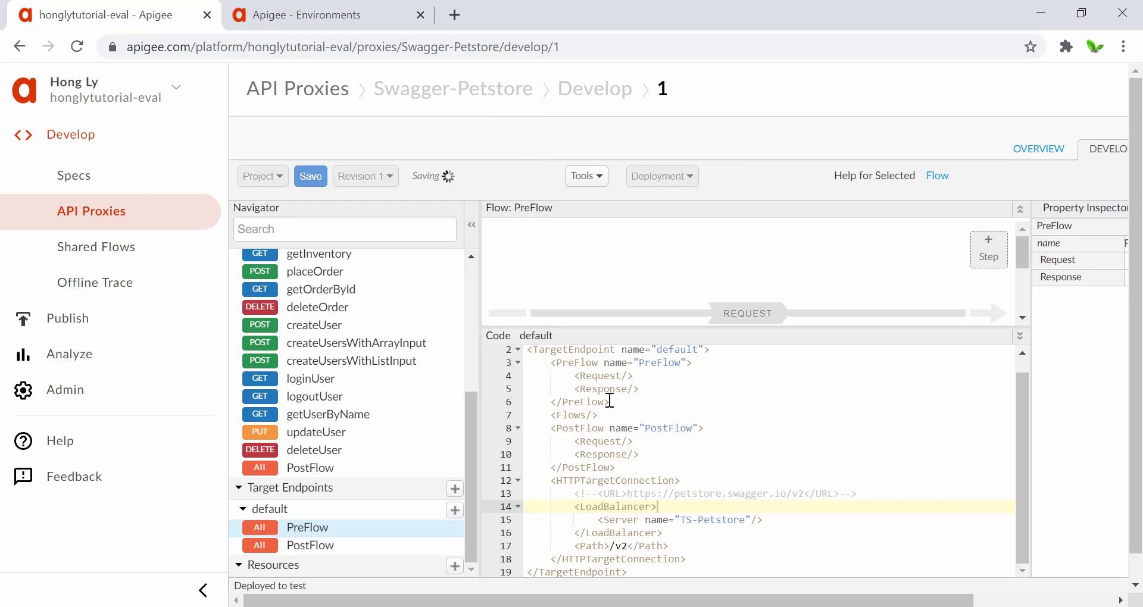
pyautogui.hscroll(3, 610, 401)
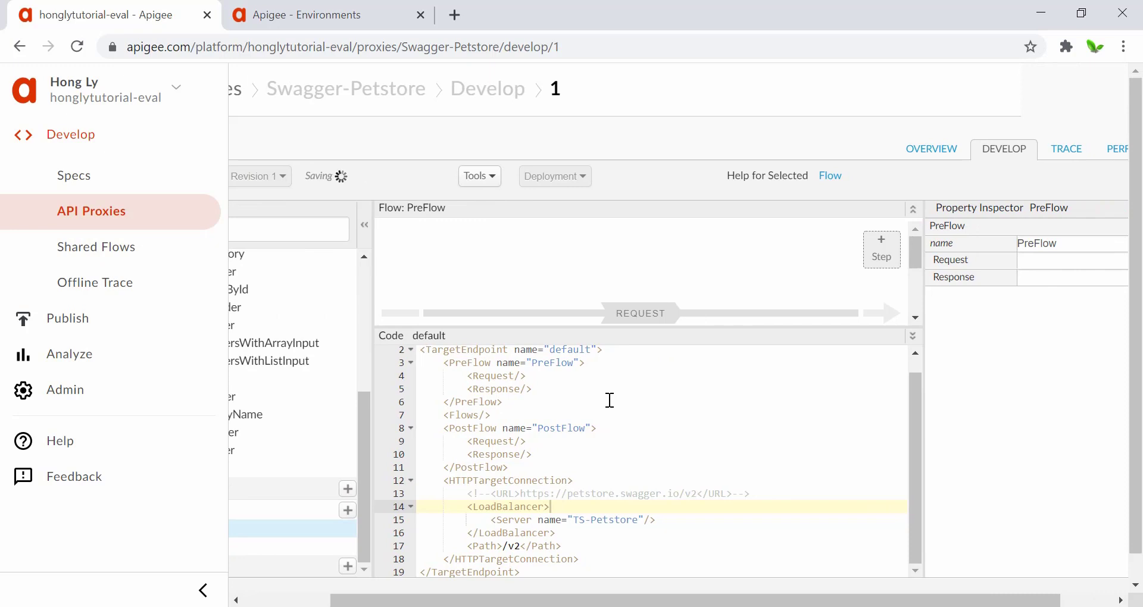
# Step: Check the deployment status of the saved revision in the prod and test environments
pyautogui.hscroll(-3, 610, 401)
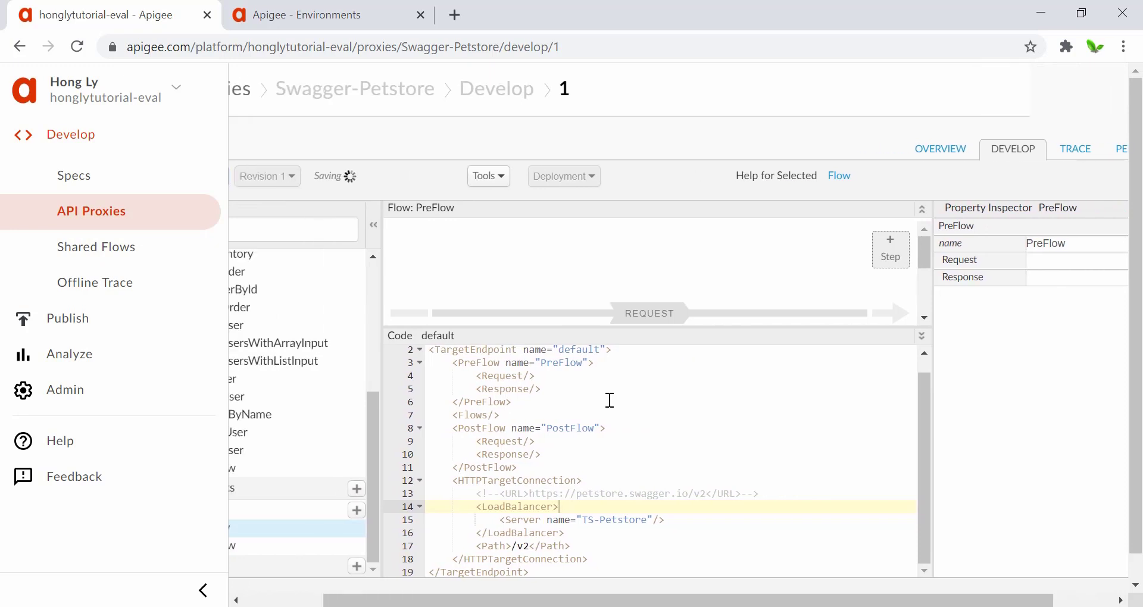
pyautogui.hscroll(3, 886, 359)
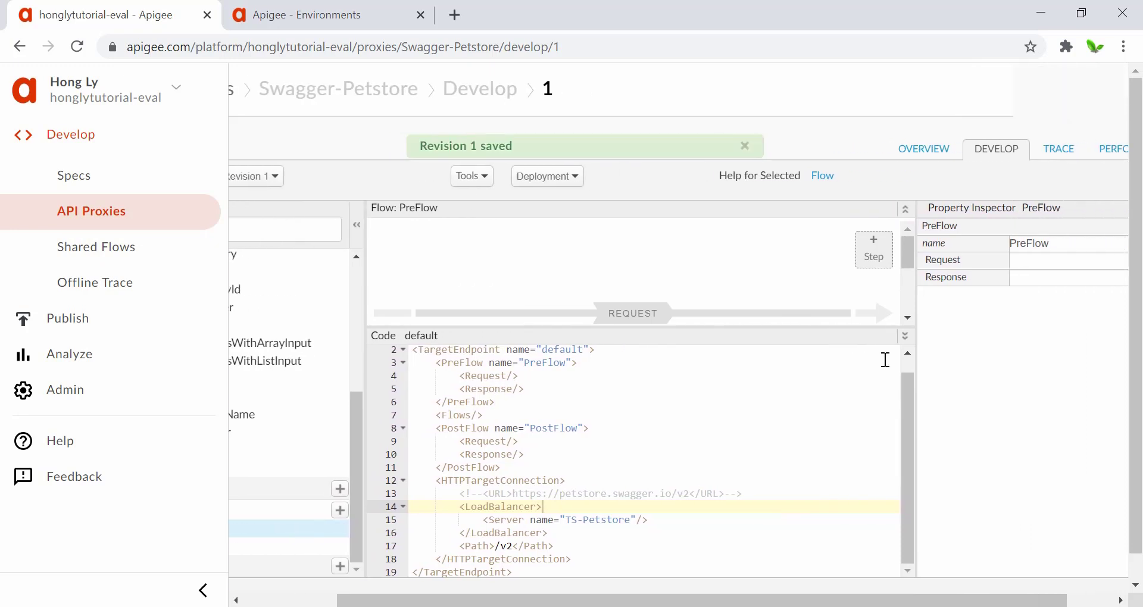
pyautogui.click(563, 182)
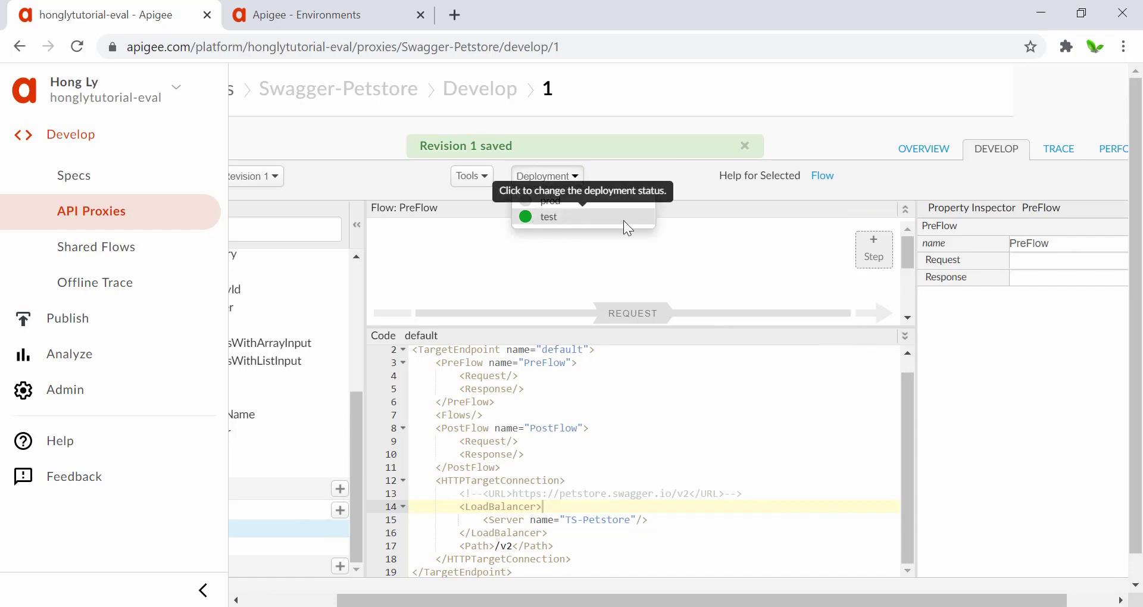
pyautogui.click(719, 199)
# Step: Start a trace session on the proxy for revision 1 in the test environment
pyautogui.hscroll(2, 719, 200)
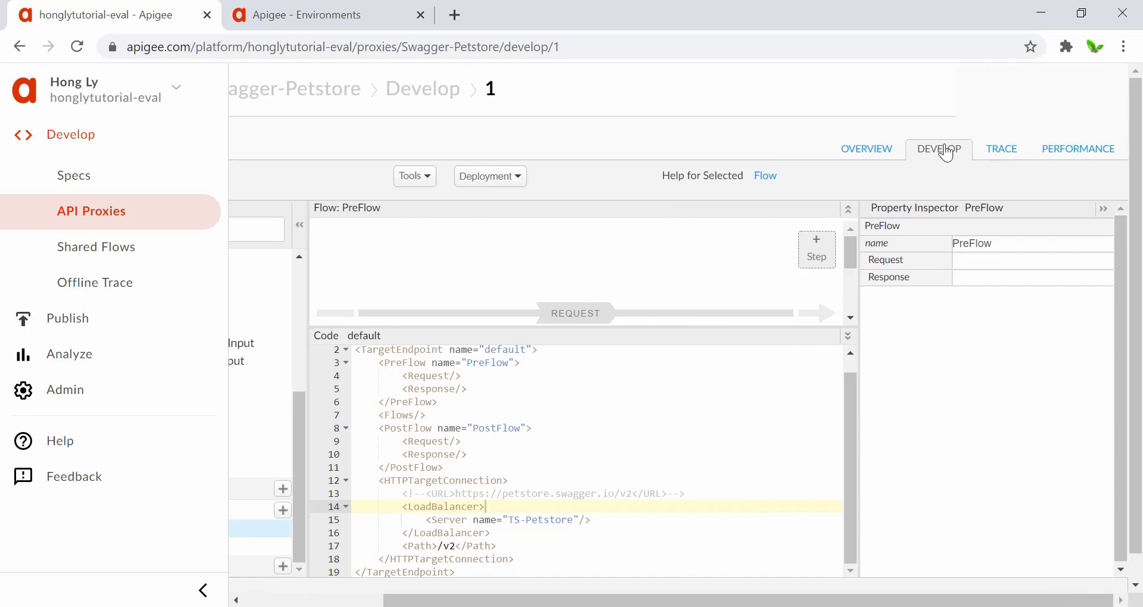
pyautogui.click(1002, 149)
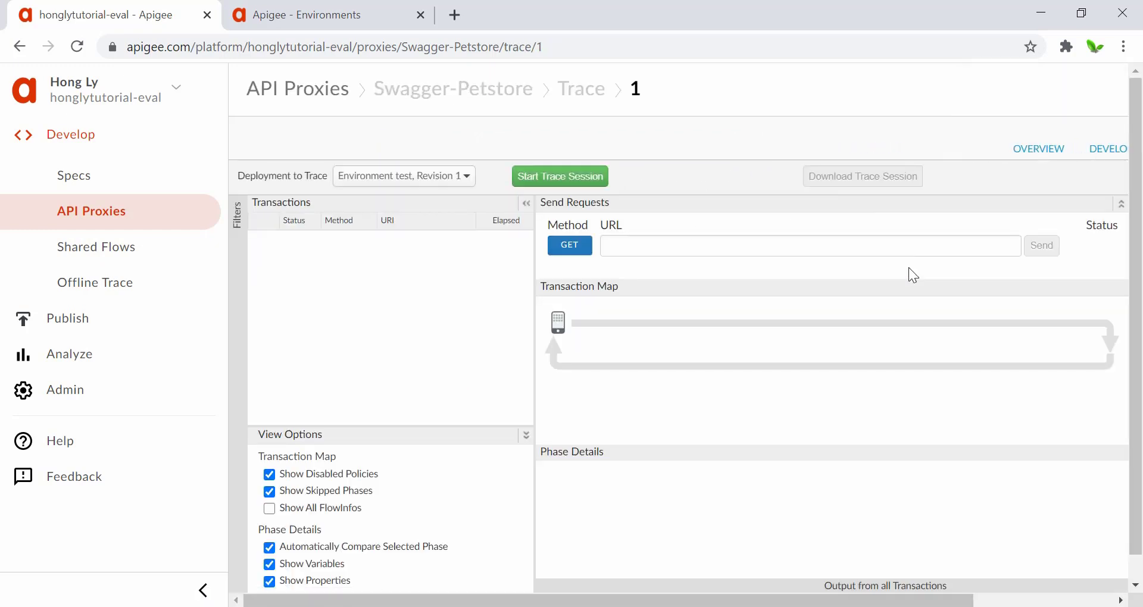
pyautogui.click(586, 177)
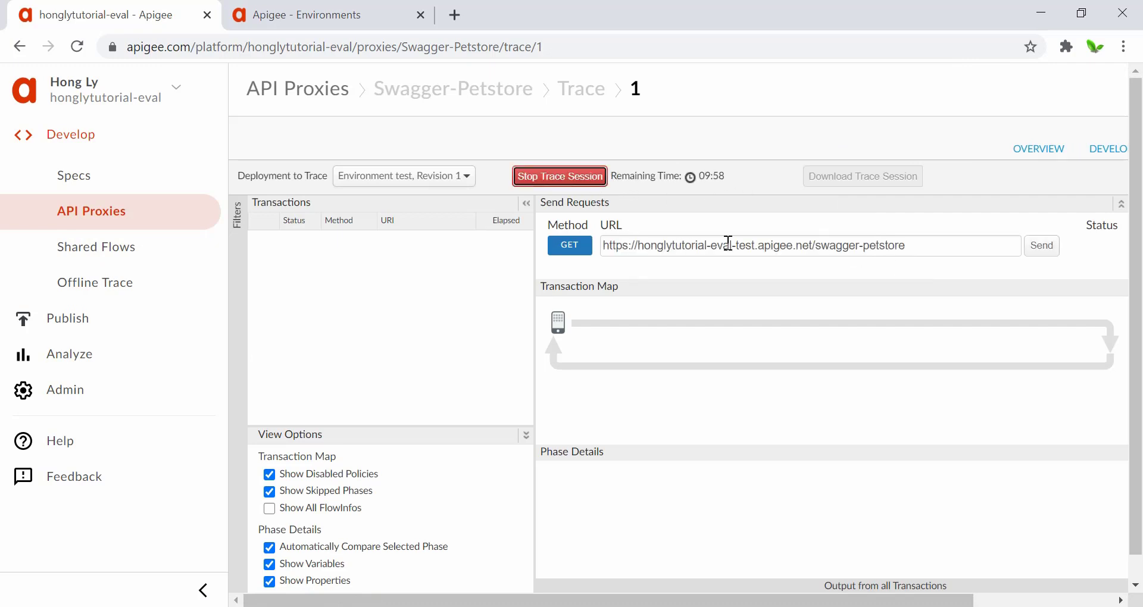
# Step: Set the trace request URL to the proxy's /swagger-petstore/store/inventory path and send it as a GET request
pyautogui.click(927, 249)
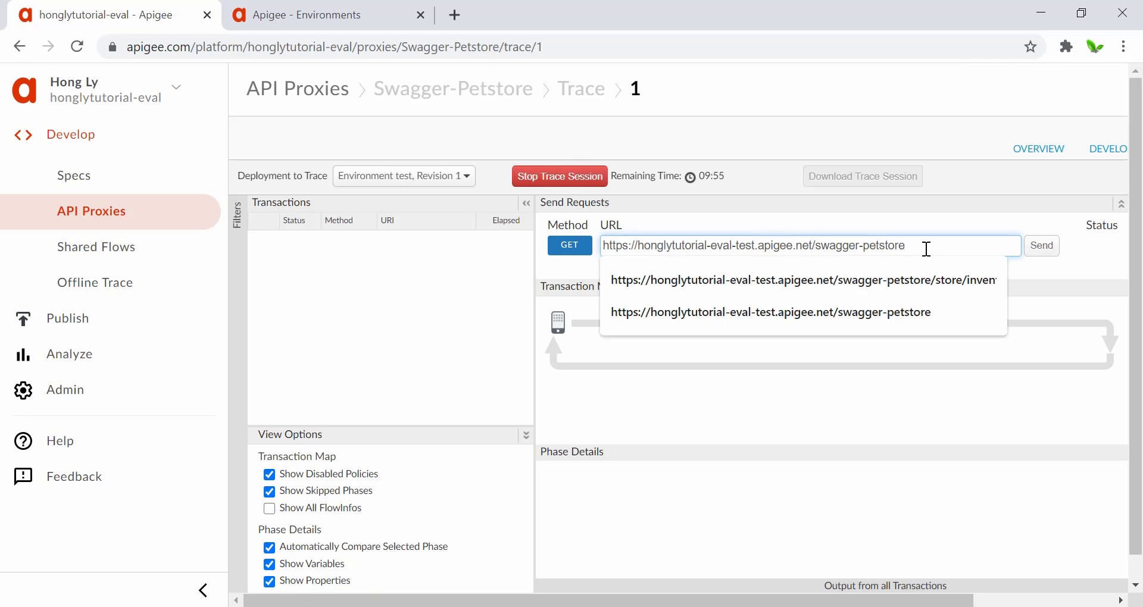
pyautogui.click(930, 275)
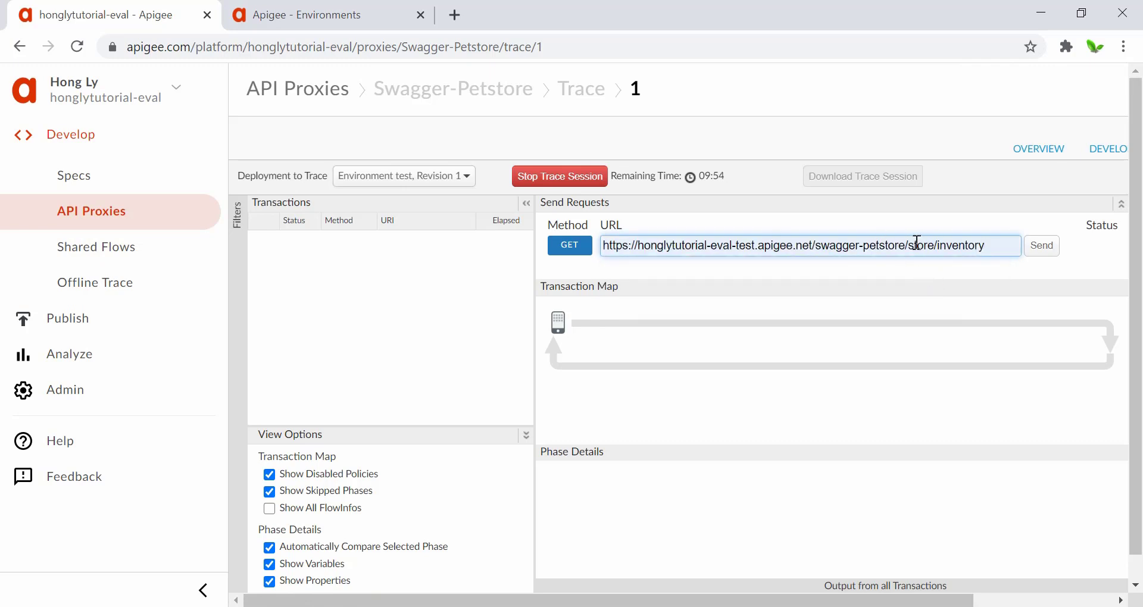
pyautogui.moveTo(917, 245); pyautogui.dragTo(1003, 243)
pyautogui.click(977, 273)
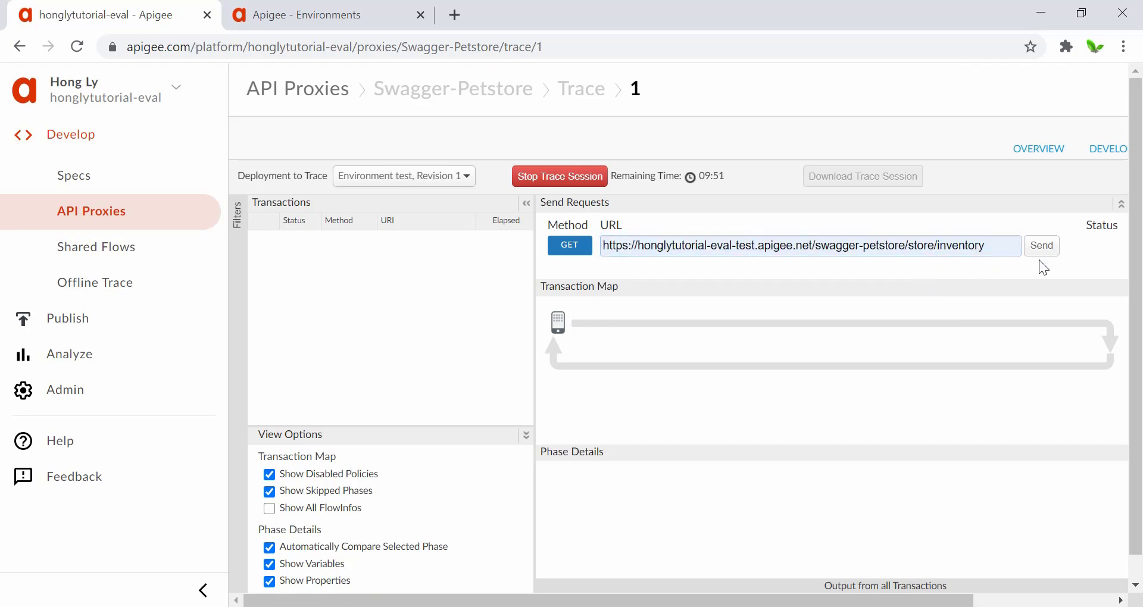
pyautogui.moveTo(899, 248); pyautogui.dragTo(1013, 251)
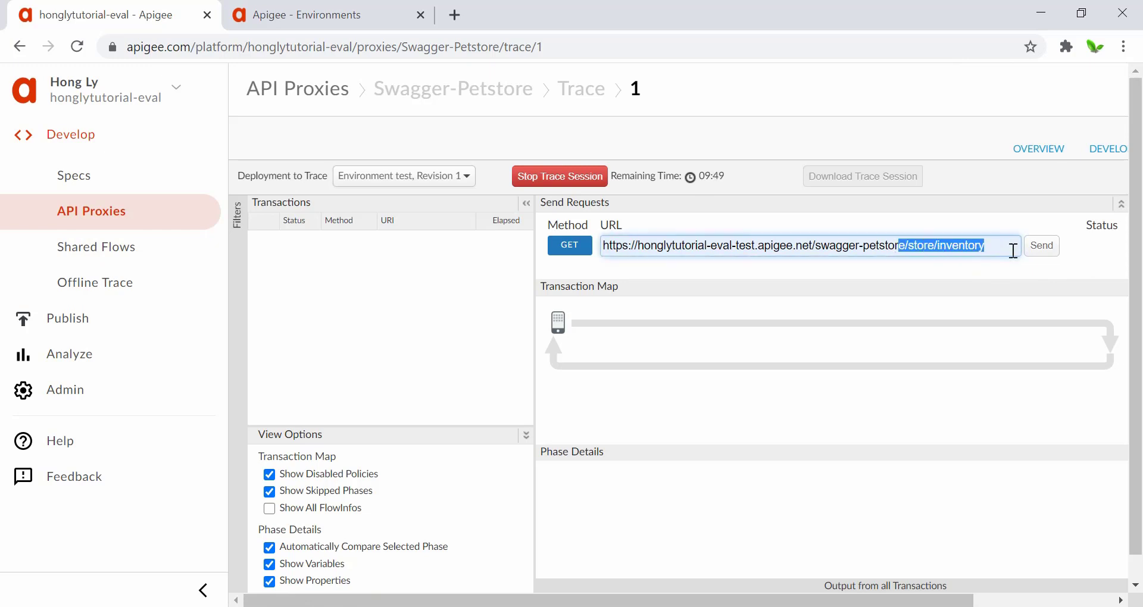
pyautogui.click(983, 285)
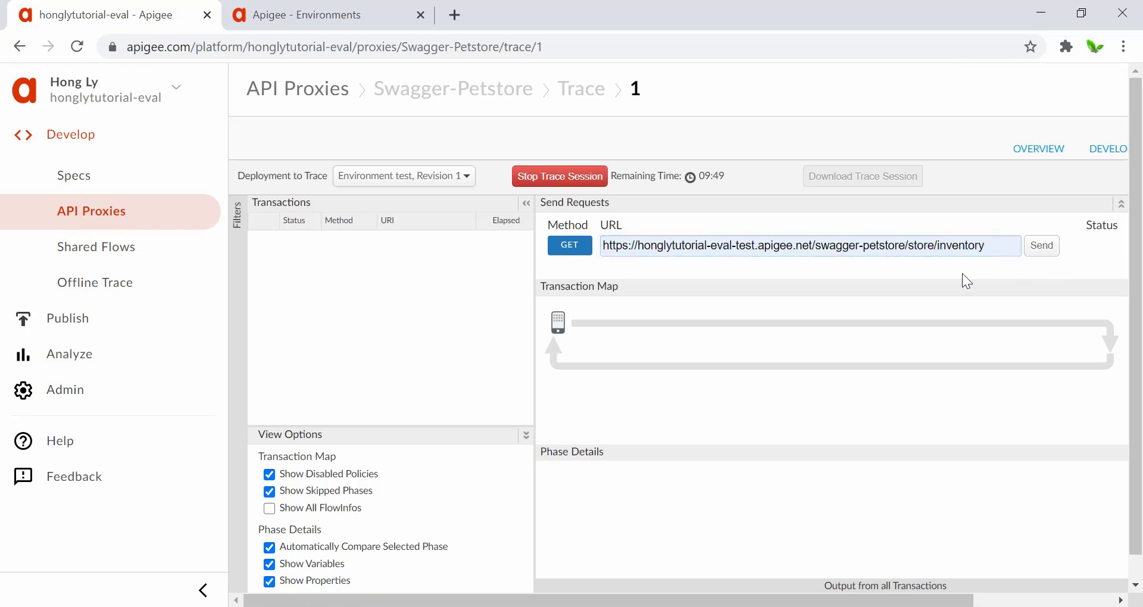
pyautogui.click(1046, 253)
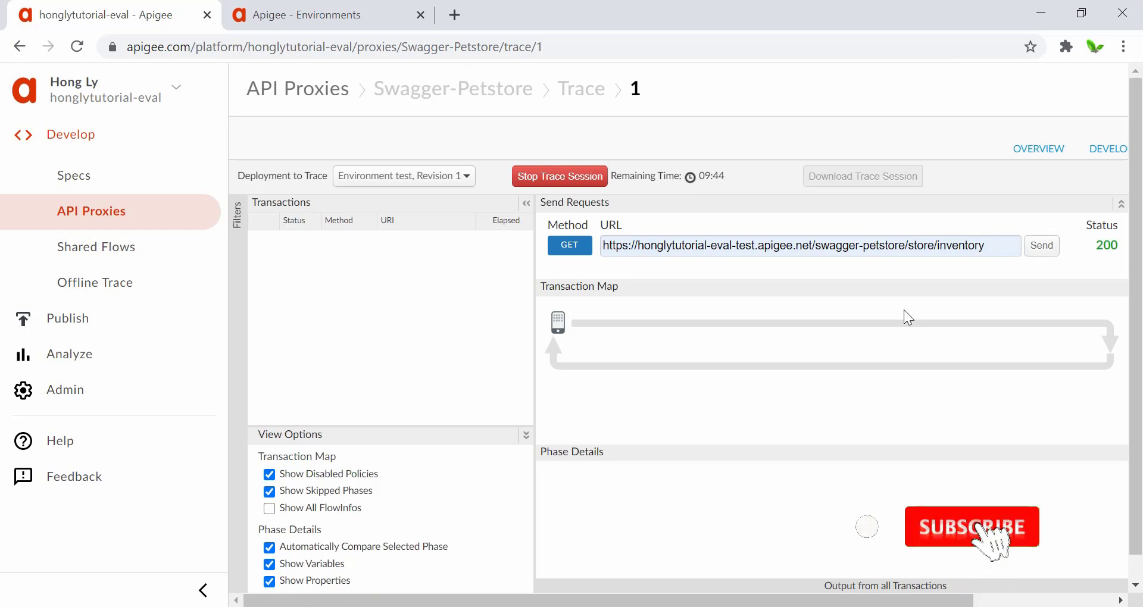
# Step: Examine the phase details of the traced inventory request, including its headers and variables, and stop the trace session
pyautogui.scroll(-1, 905, 313)
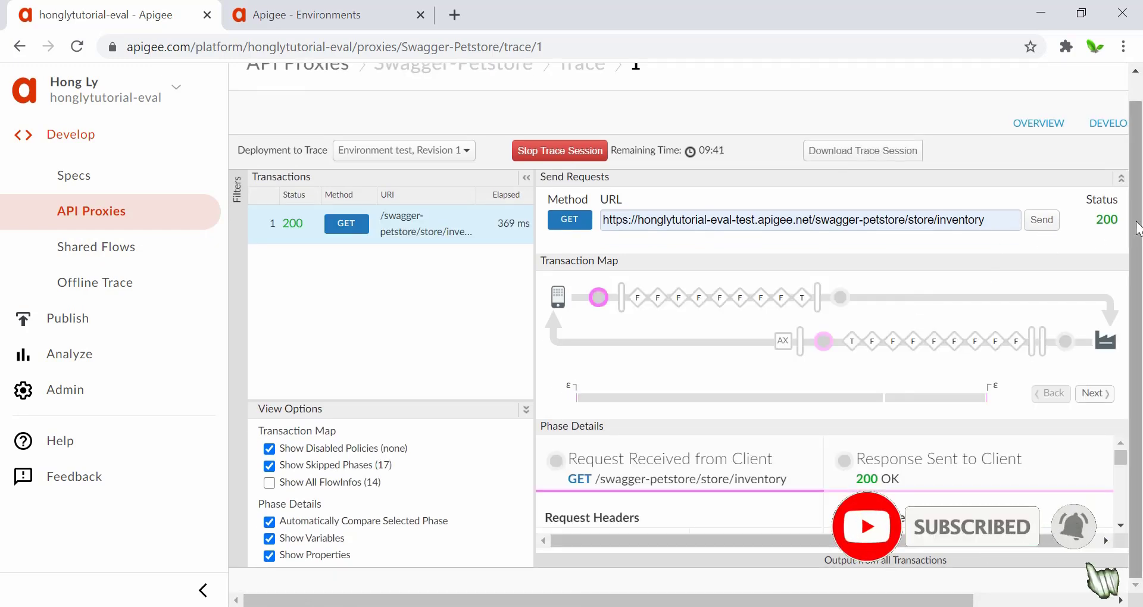
pyautogui.scroll(-8, 812, 504)
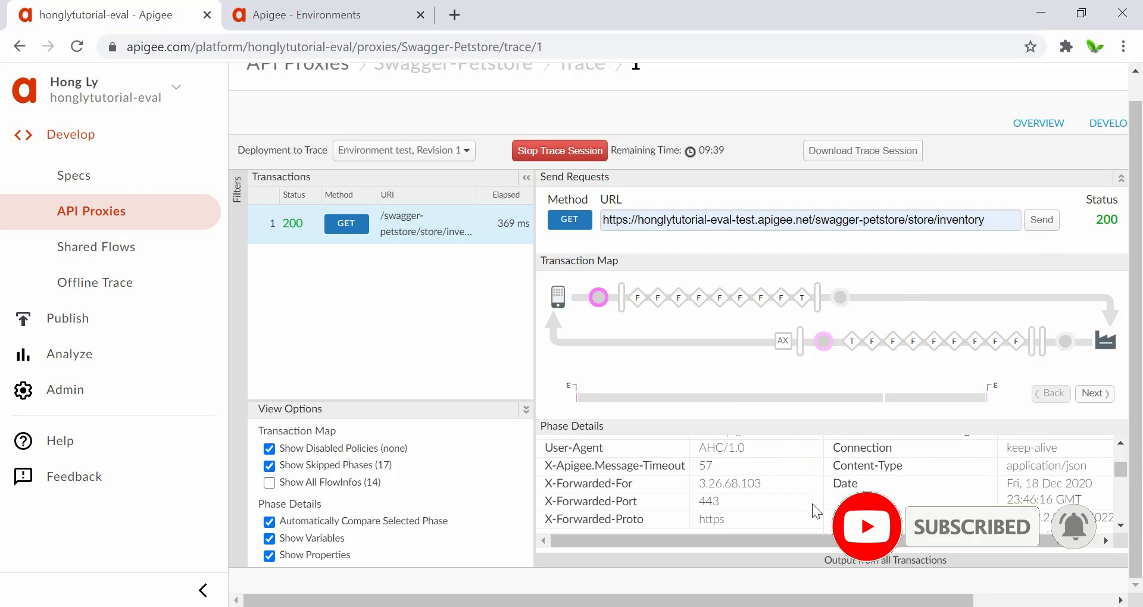
pyautogui.scroll(-5, 812, 503)
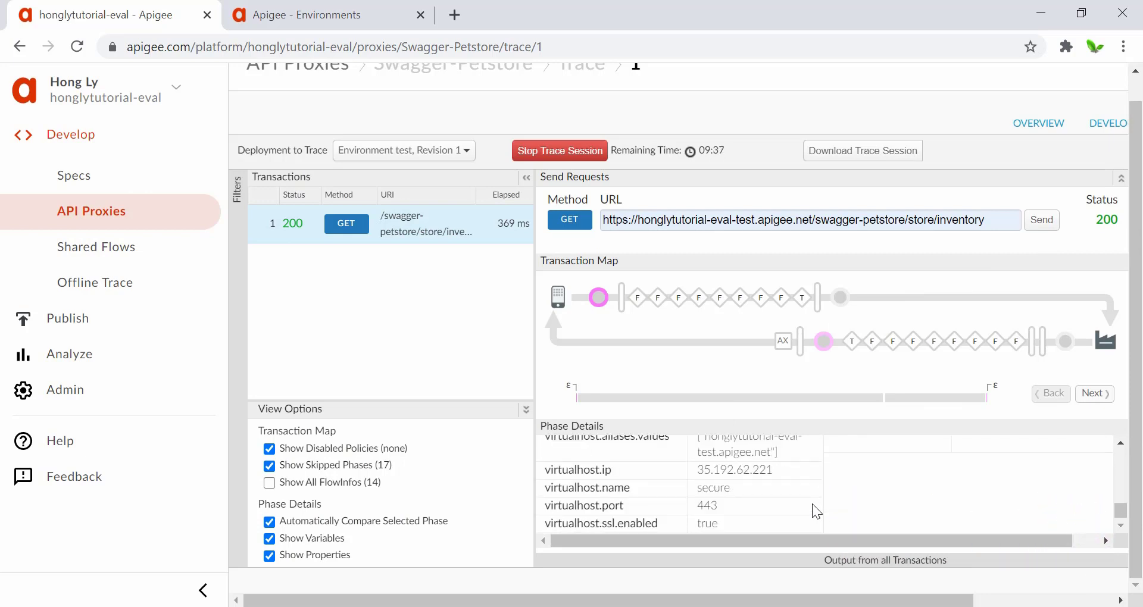
pyautogui.scroll(15, 812, 504)
pyautogui.scroll(-7, 812, 504)
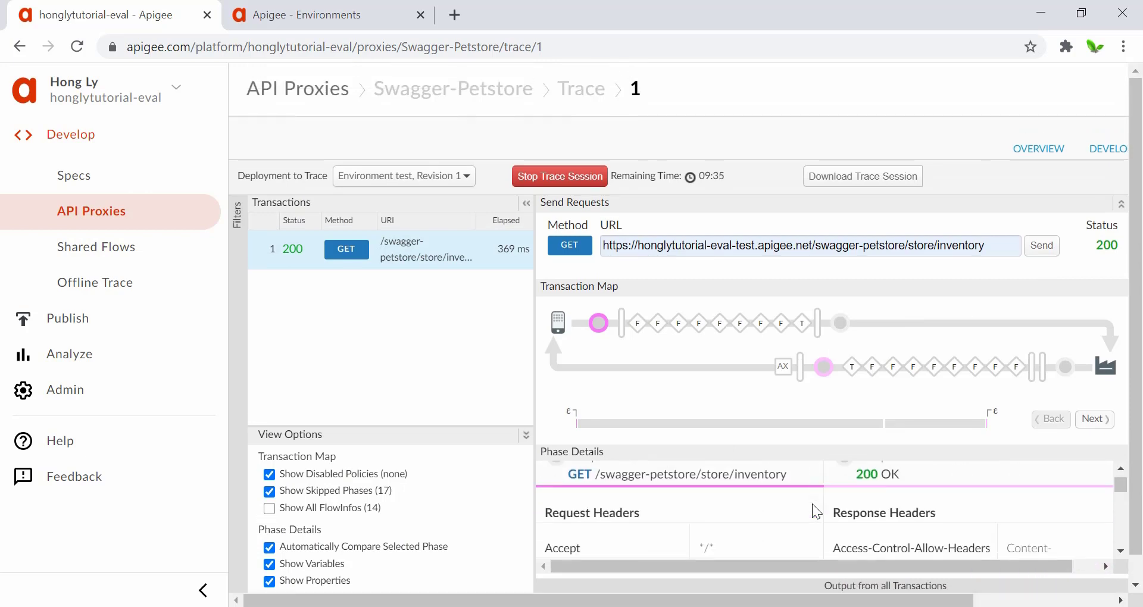
pyautogui.scroll(-5, 812, 505)
pyautogui.scroll(15, 813, 505)
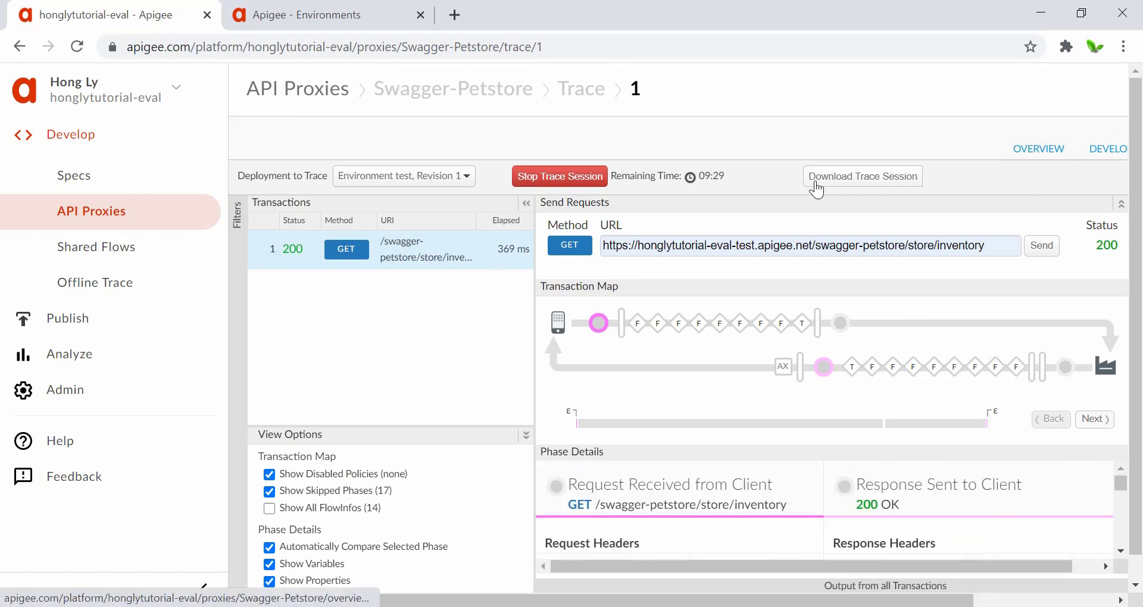
pyautogui.click(584, 179)
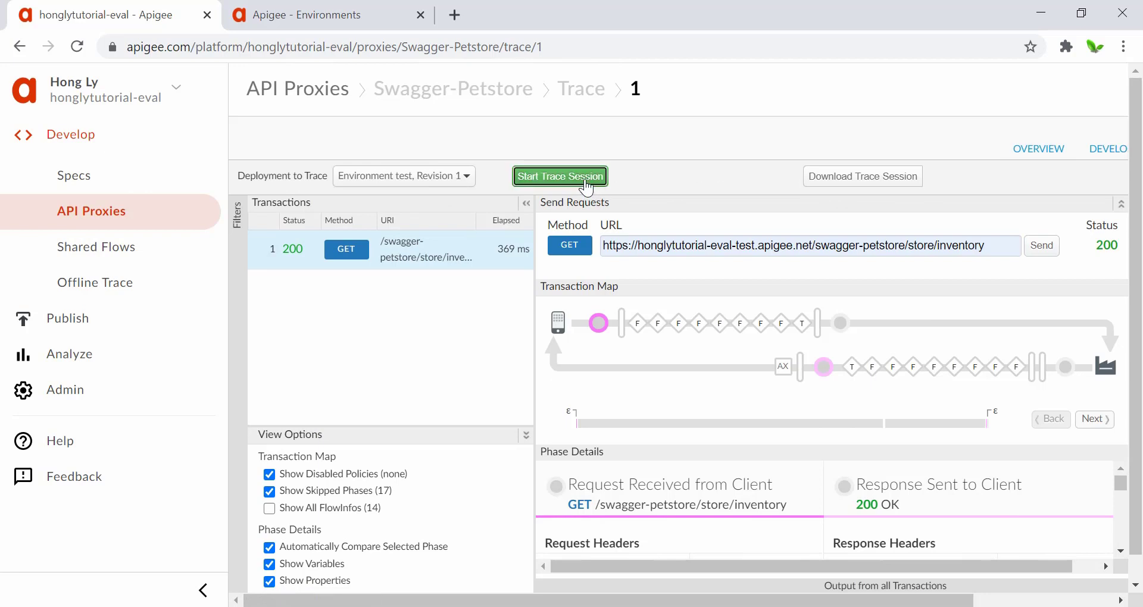
# Step: Delete the LoadBalancer block and the Path element from the default target endpoint's code, including the leftover empty line
pyautogui.click(1027, 153)
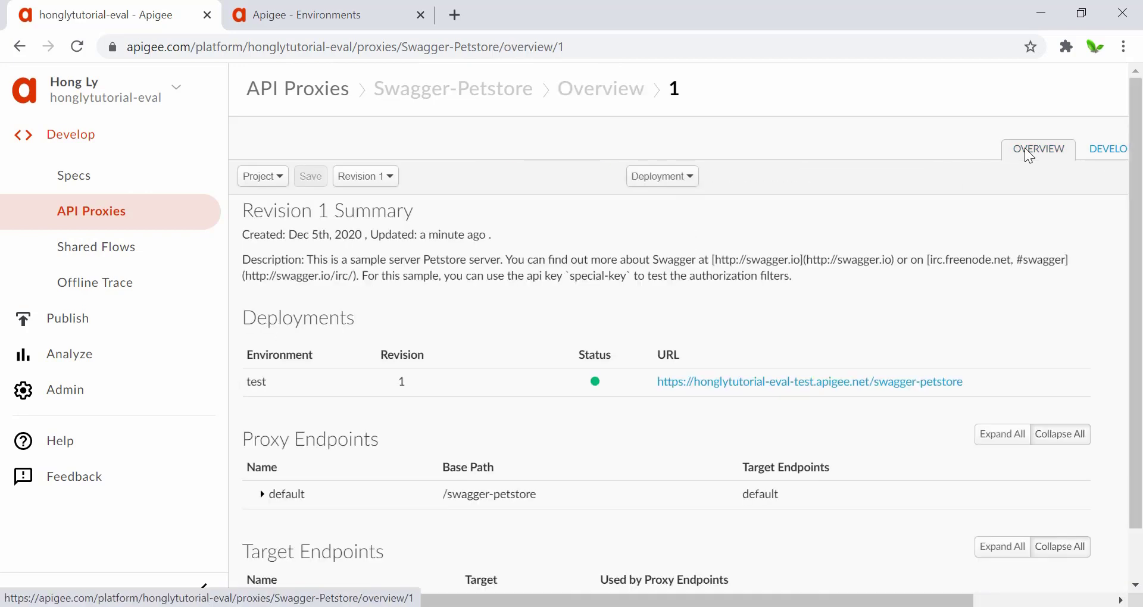
pyautogui.hscroll(5, 1029, 156)
pyautogui.click(951, 154)
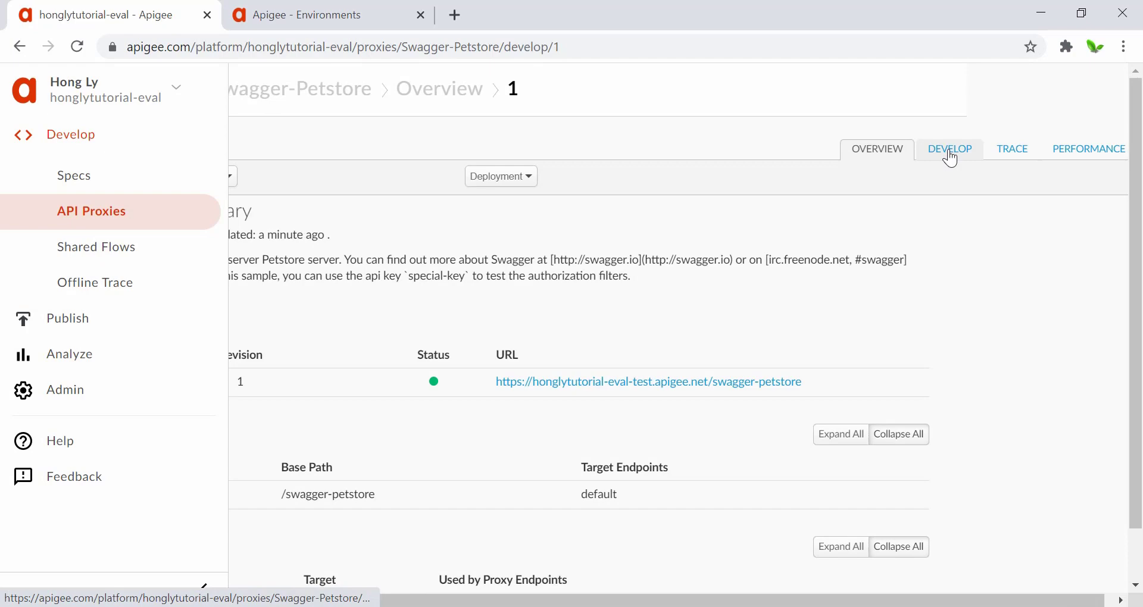
pyautogui.scroll(-5, 379, 440)
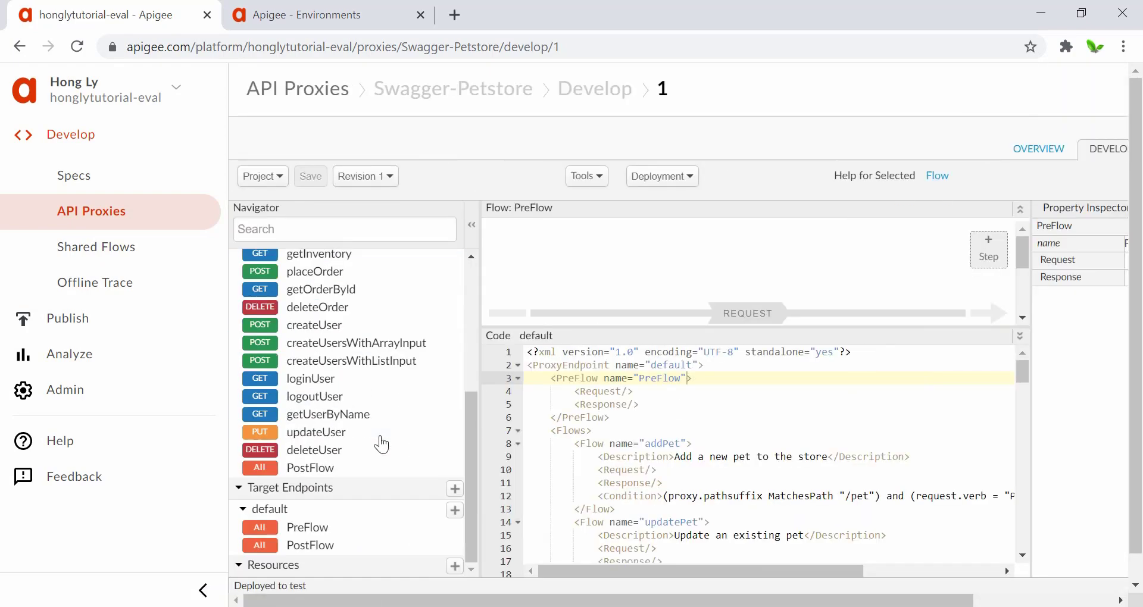
pyautogui.click(255, 511)
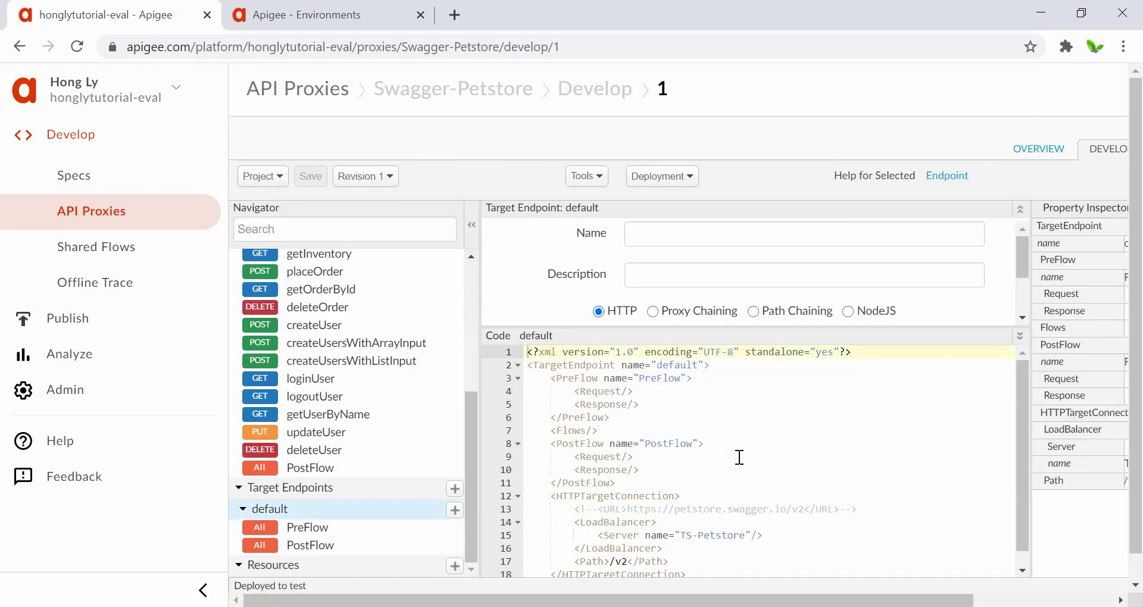
pyautogui.scroll(-1, 739, 457)
pyautogui.click(677, 544)
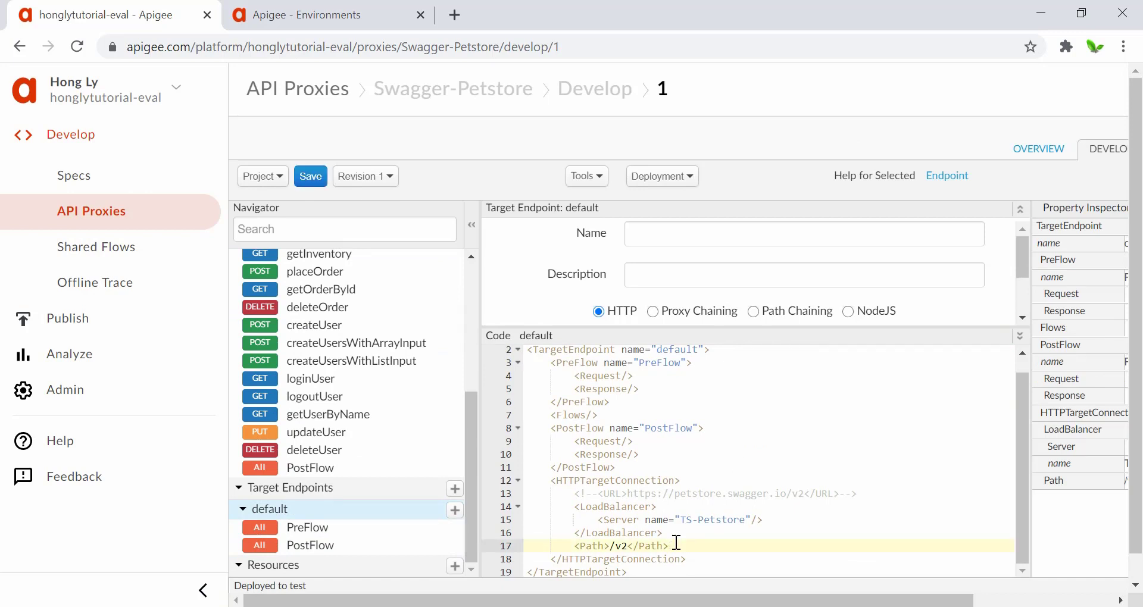
pyautogui.moveTo(677, 544); pyautogui.dragTo(577, 514)
pyautogui.press('BackSpace')
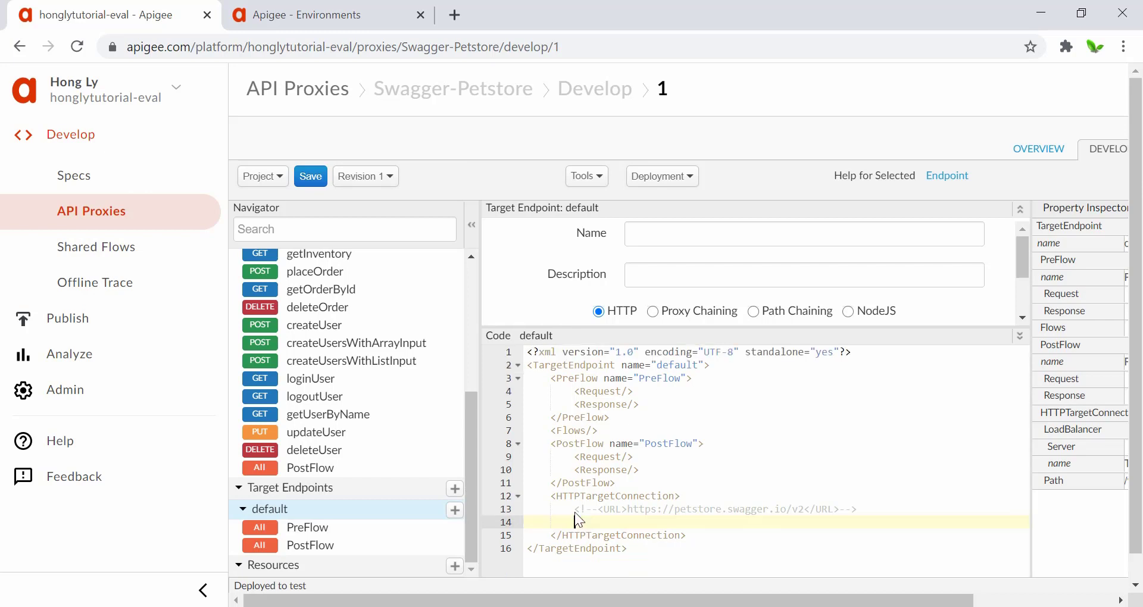
pyautogui.press('BackSpace')
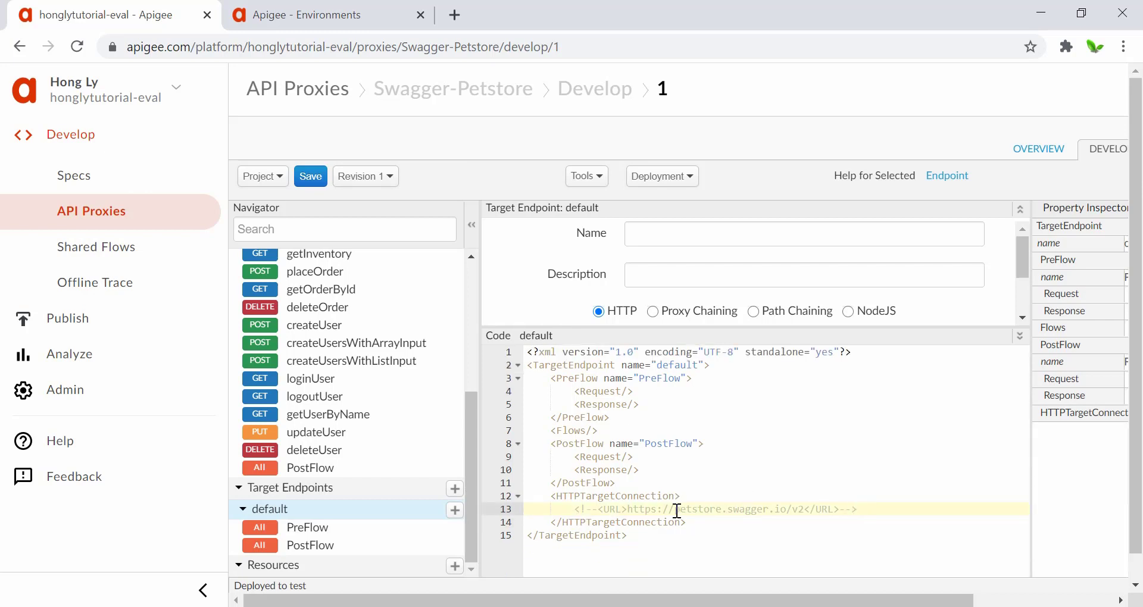
pyautogui.hotkey('ctrl', '/')
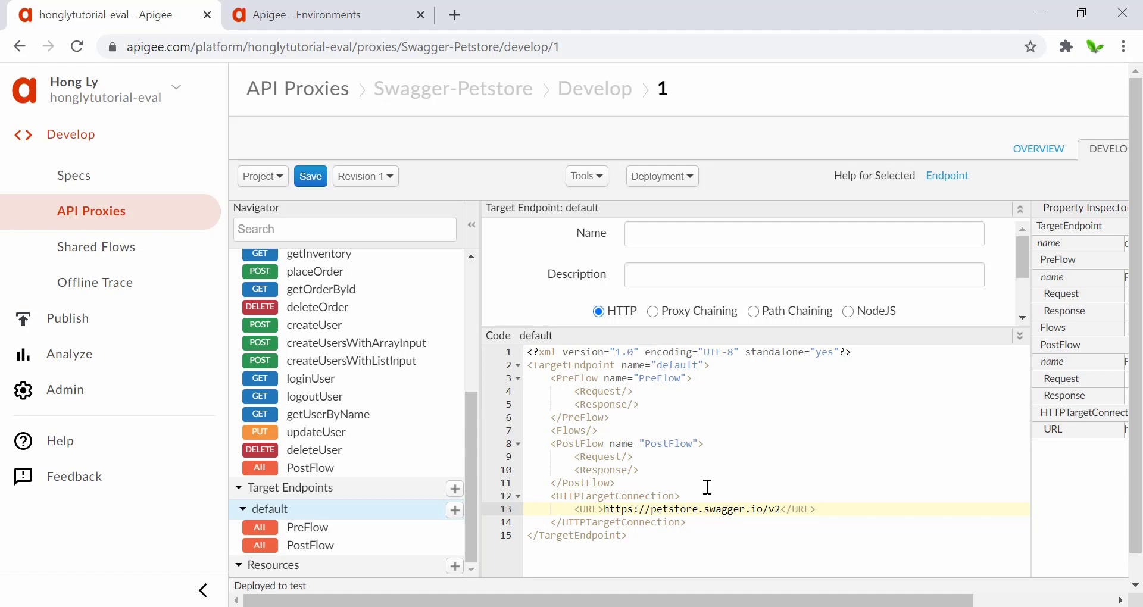
pyautogui.hscroll(3, 707, 488)
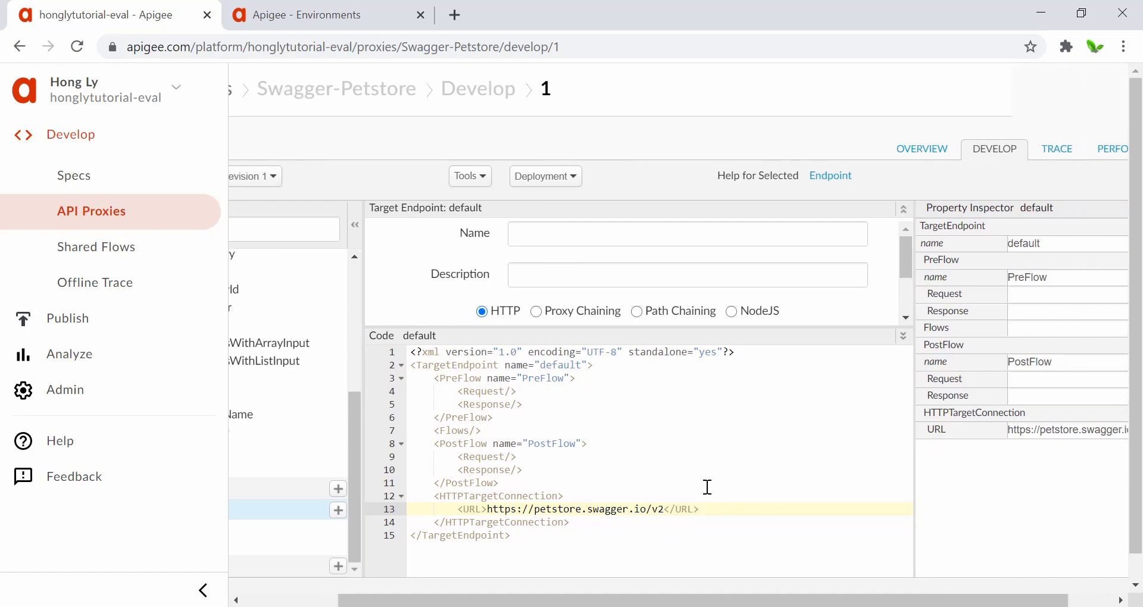
pyautogui.hscroll(-3, 708, 487)
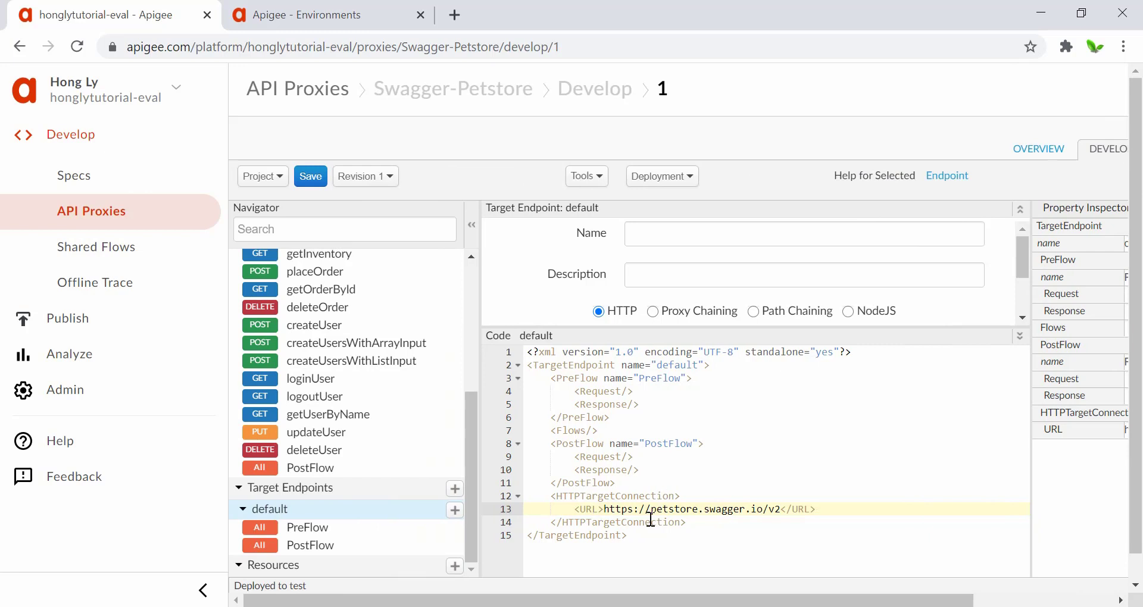
pyautogui.click(310, 178)
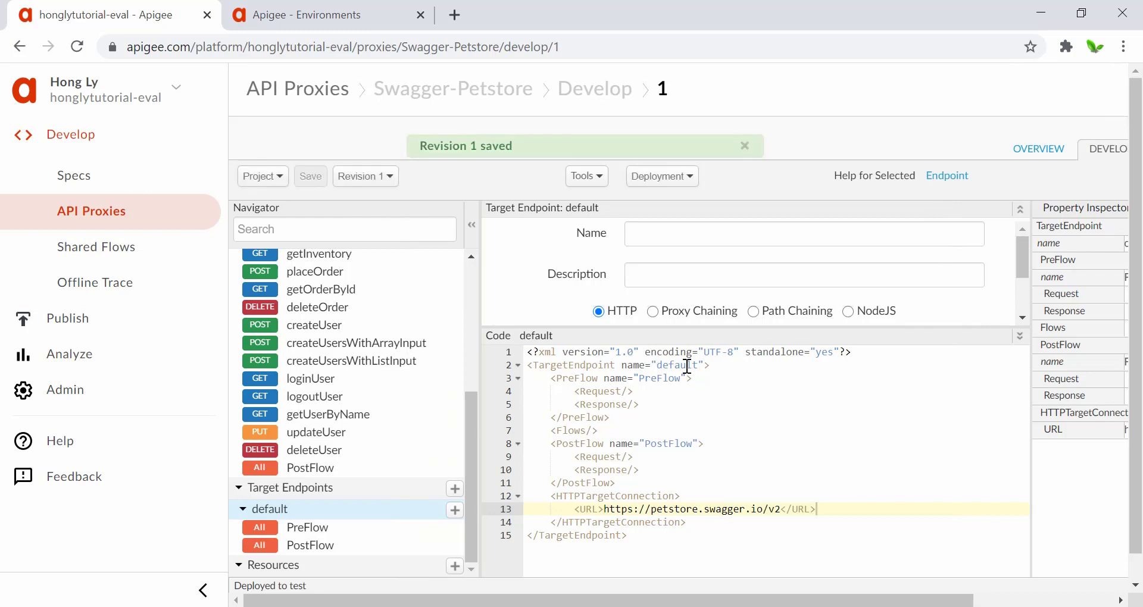
# Step: Send the /store/inventory GET request again from the trace page, without starting a trace session, and check its status code
pyautogui.hscroll(3, 688, 367)
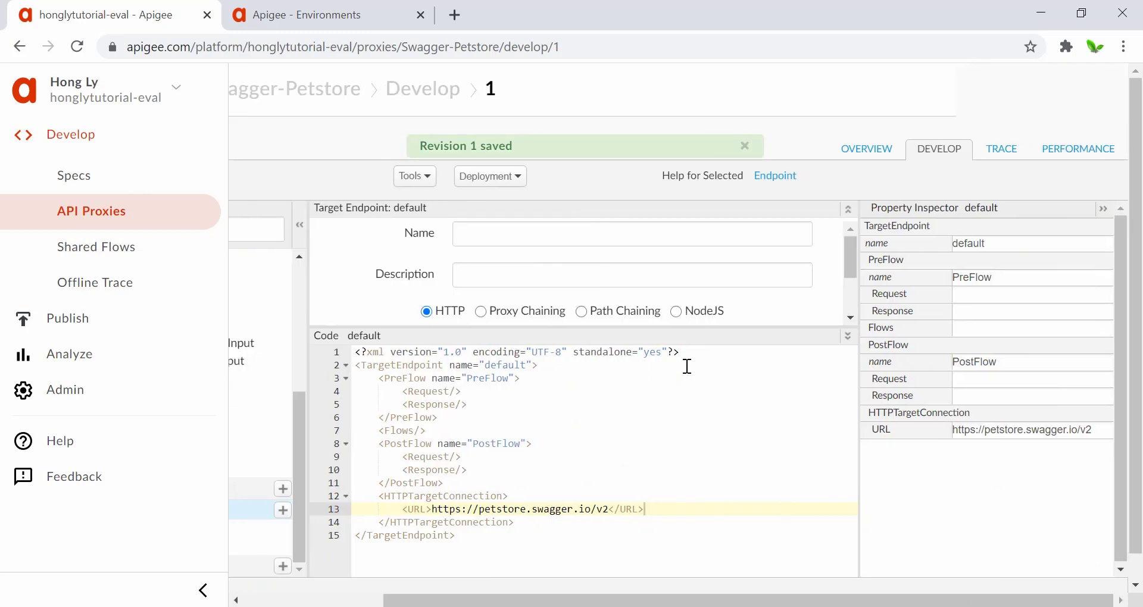
pyautogui.click(1002, 153)
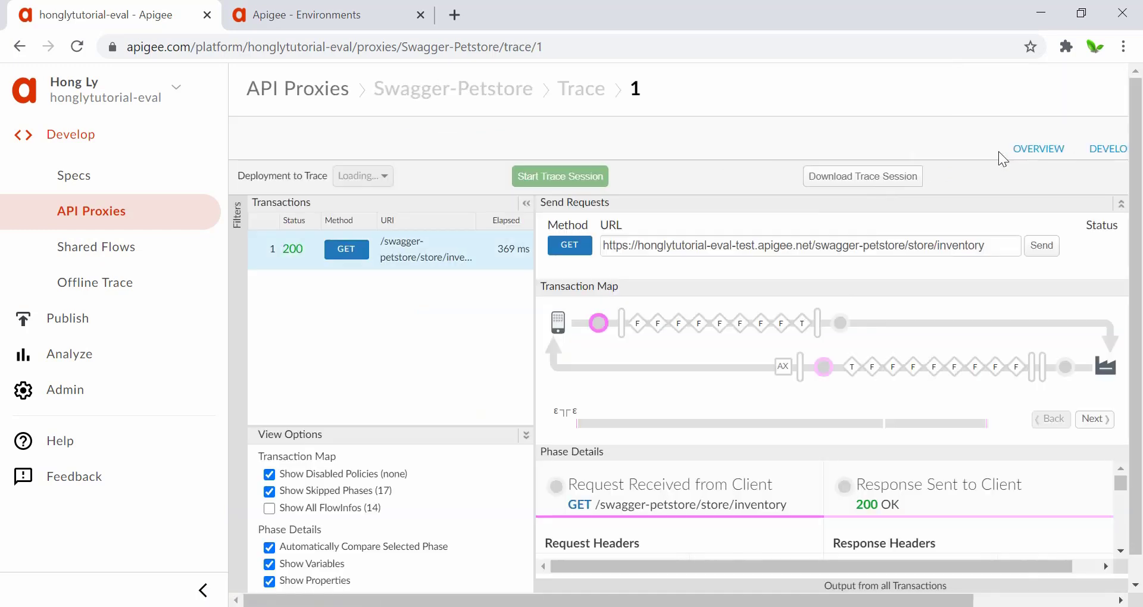
pyautogui.click(1046, 248)
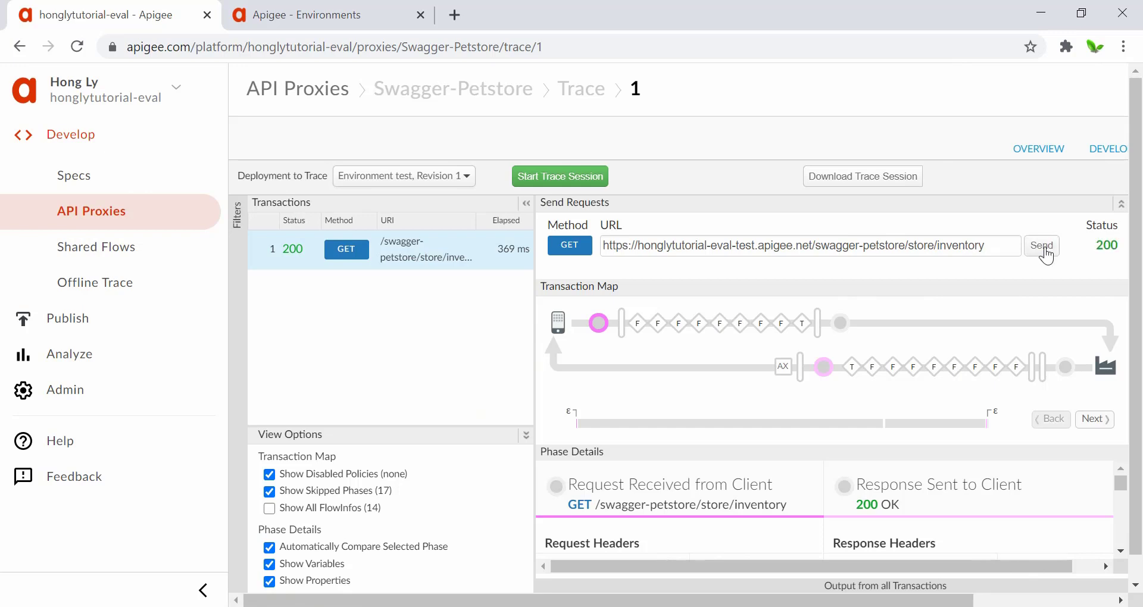
pyautogui.hscroll(2, 1050, 255)
pyautogui.moveTo(977, 248); pyautogui.dragTo(1013, 249)
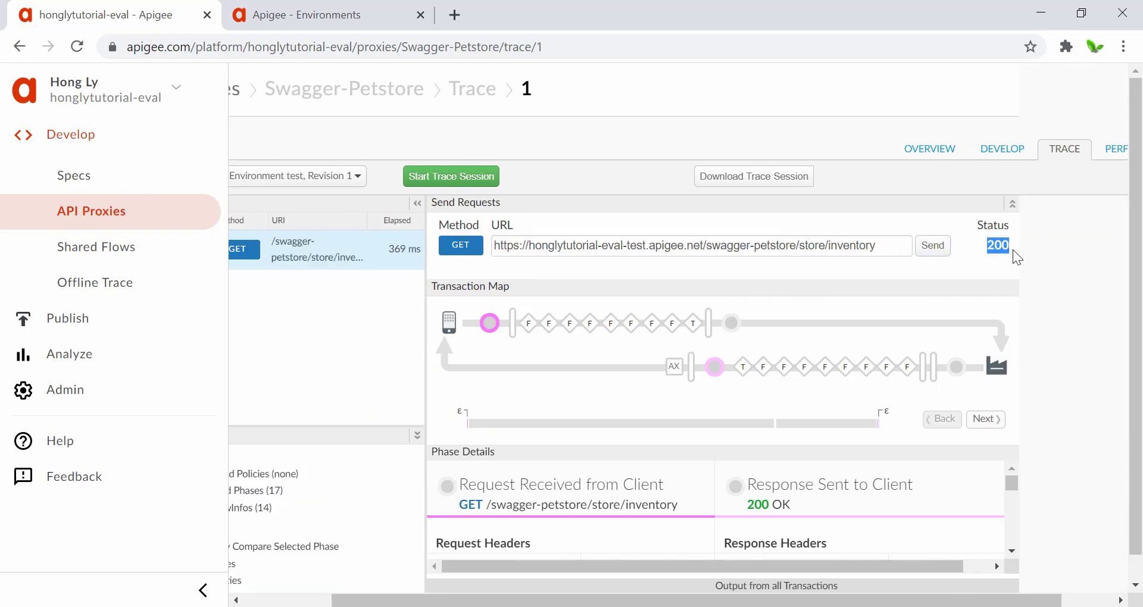
pyautogui.click(1004, 249)
pyautogui.hscroll(-2, 994, 250)
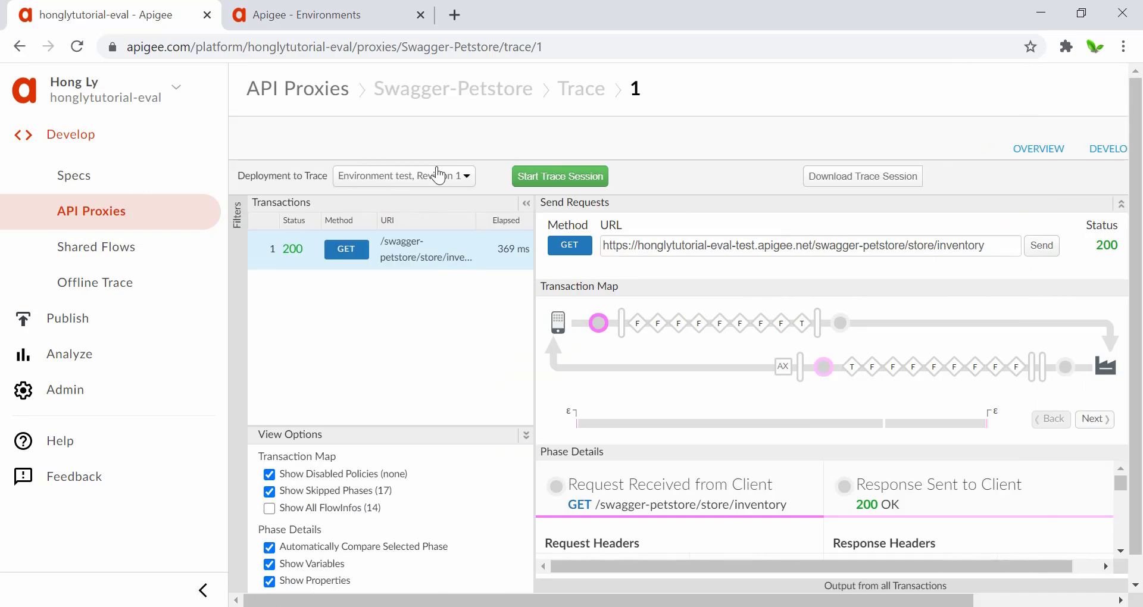
# Step: Return to the Swagger-Petstore proxy's development view, save revision 1 as a new revision and check the list of revisions
pyautogui.click(1111, 150)
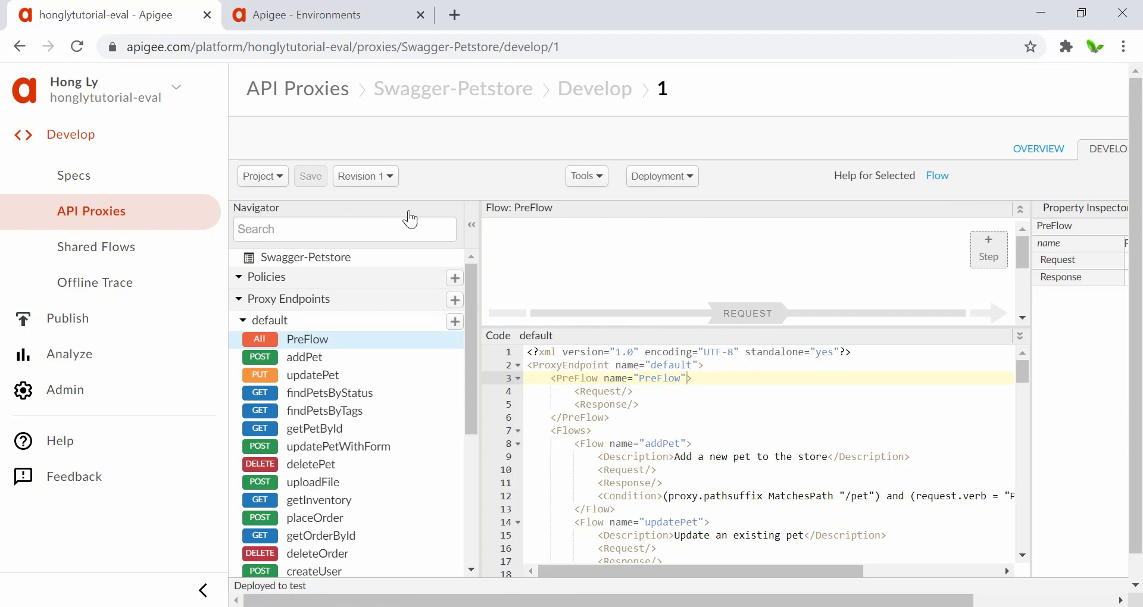
pyautogui.scroll(-5, 633, 458)
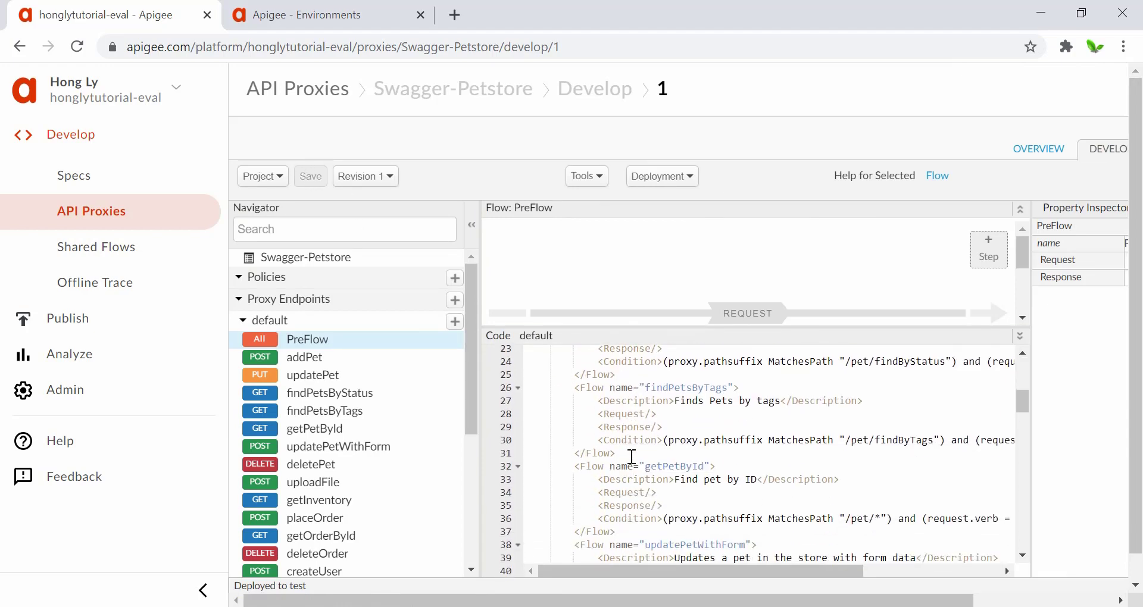
pyautogui.scroll(4, 633, 458)
pyautogui.scroll(2, 632, 457)
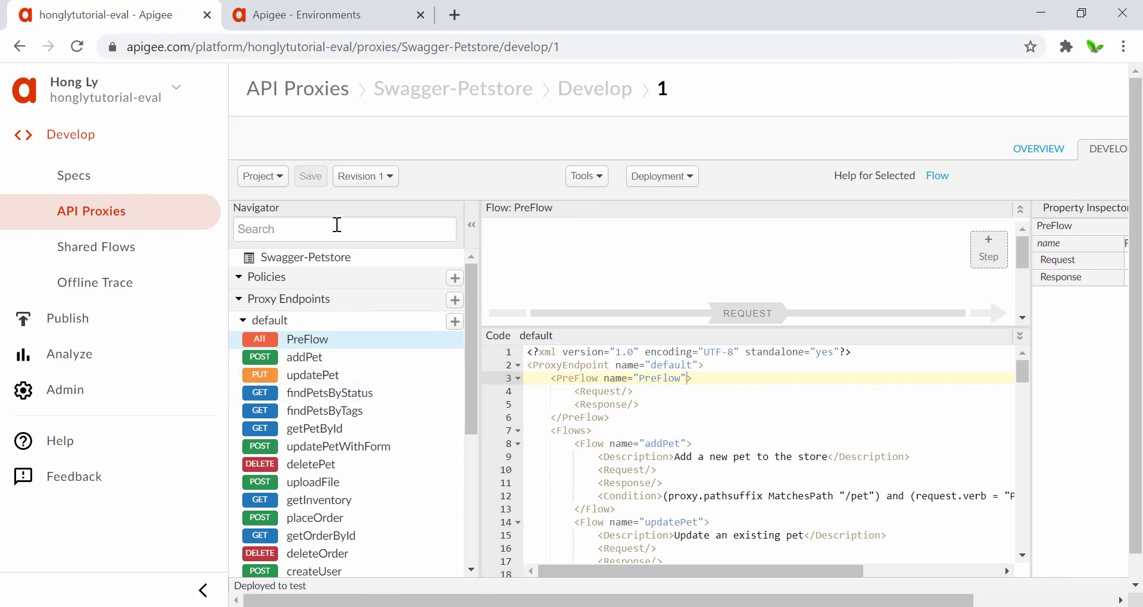
pyautogui.click(266, 180)
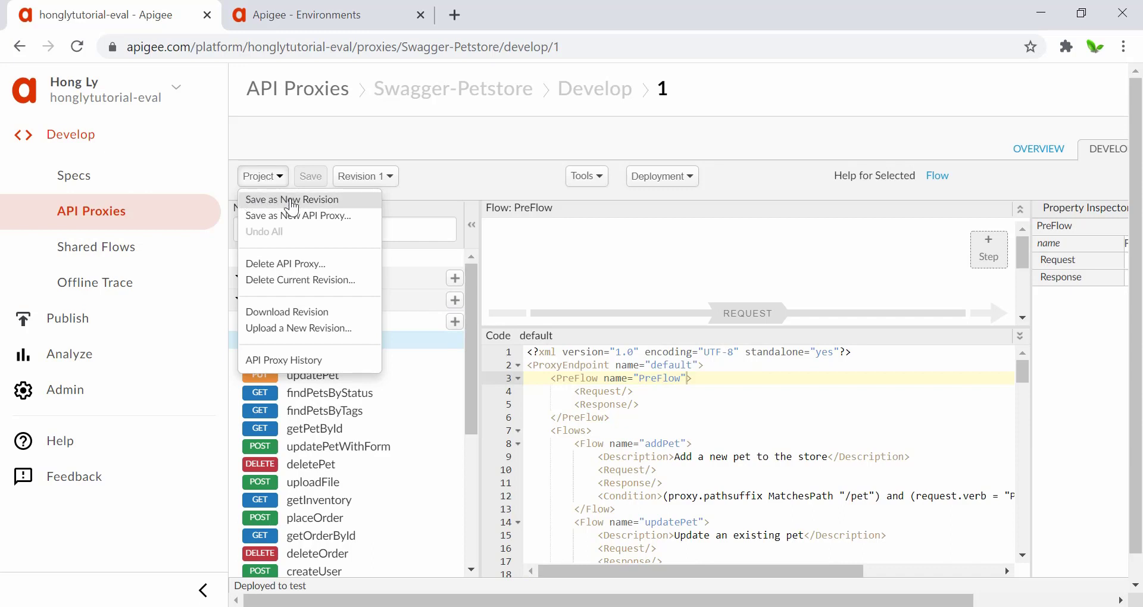
pyautogui.click(293, 200)
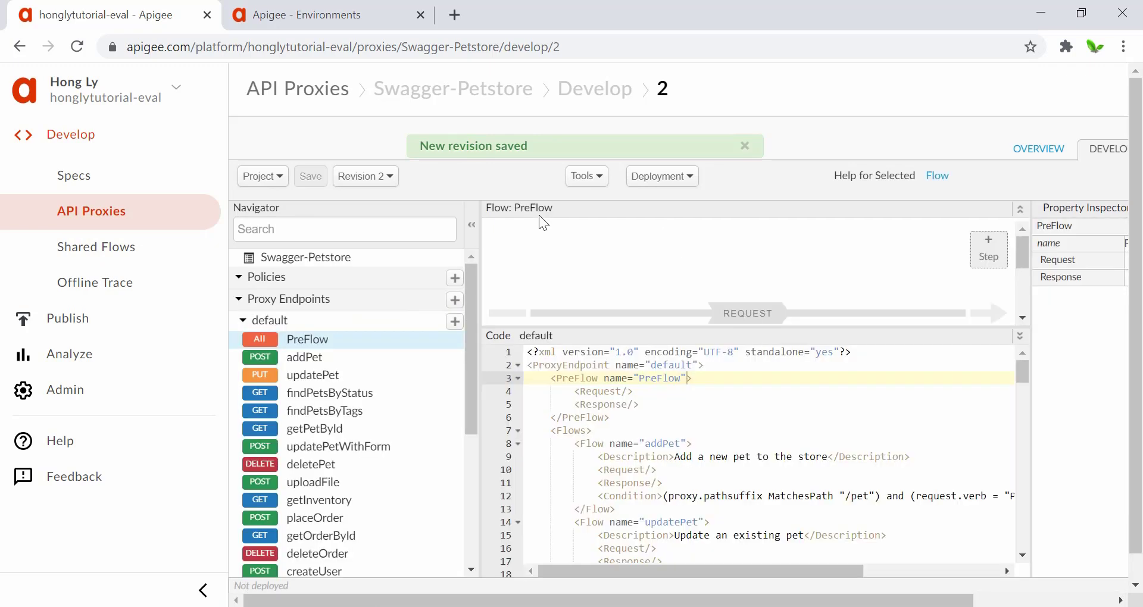
pyautogui.click(380, 184)
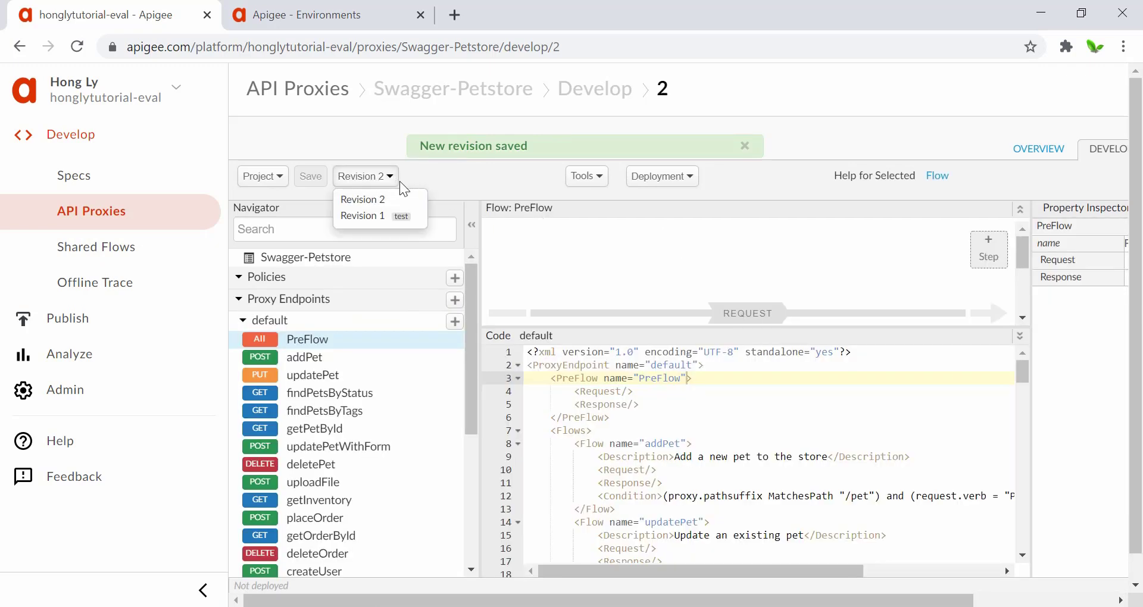
pyautogui.click(467, 173)
# Step: Delete the URL element from the HTTPTargetConnection of revision 2's default target endpoint
pyautogui.scroll(-5, 393, 506)
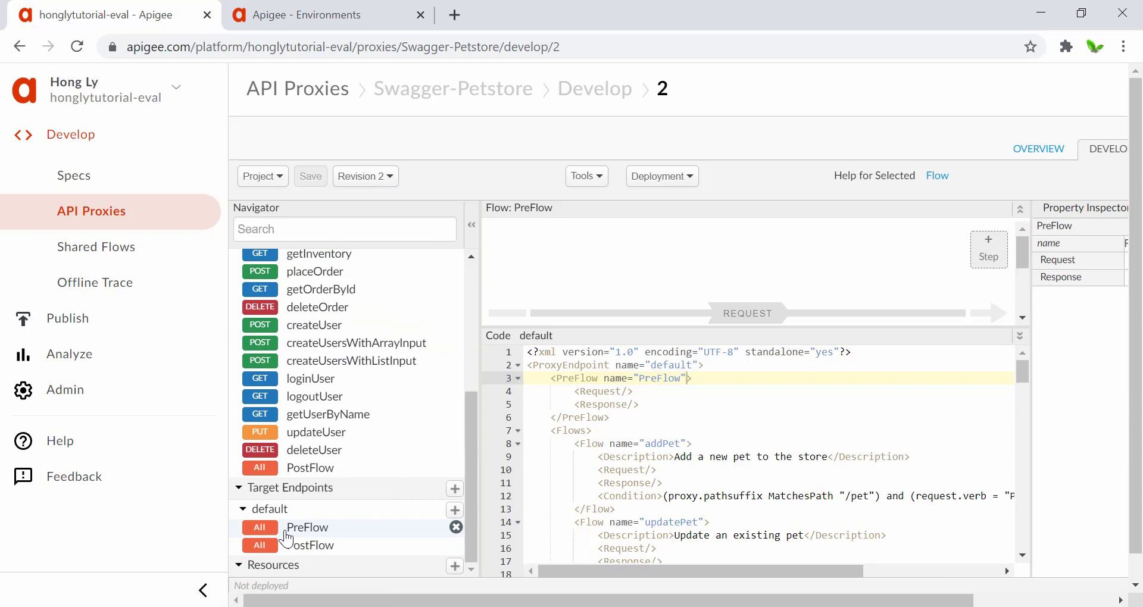
pyautogui.click(269, 512)
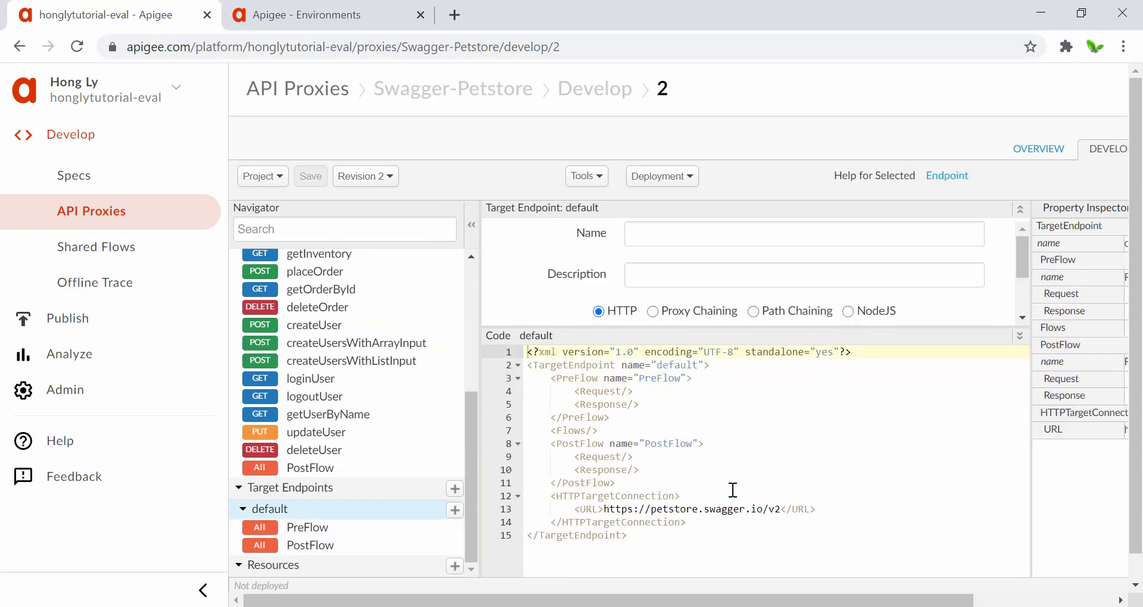
pyautogui.scroll(-1, 732, 490)
pyautogui.moveTo(818, 482); pyautogui.dragTo(590, 483)
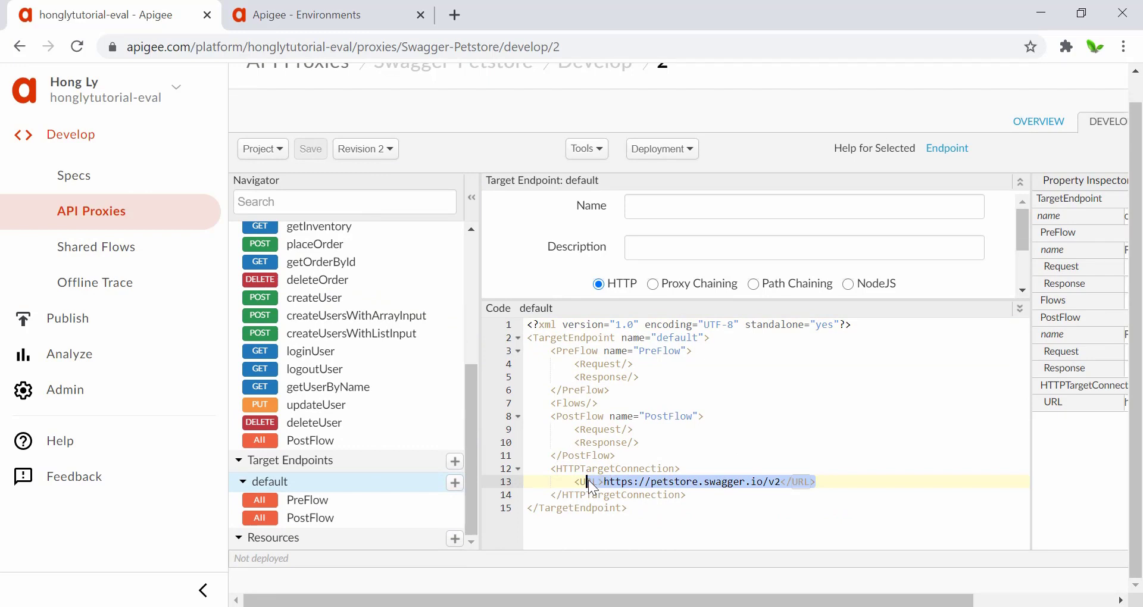
pyautogui.hotkey('shift', 'Home')
pyautogui.press('BackSpace')
pyautogui.press('BackSpace')
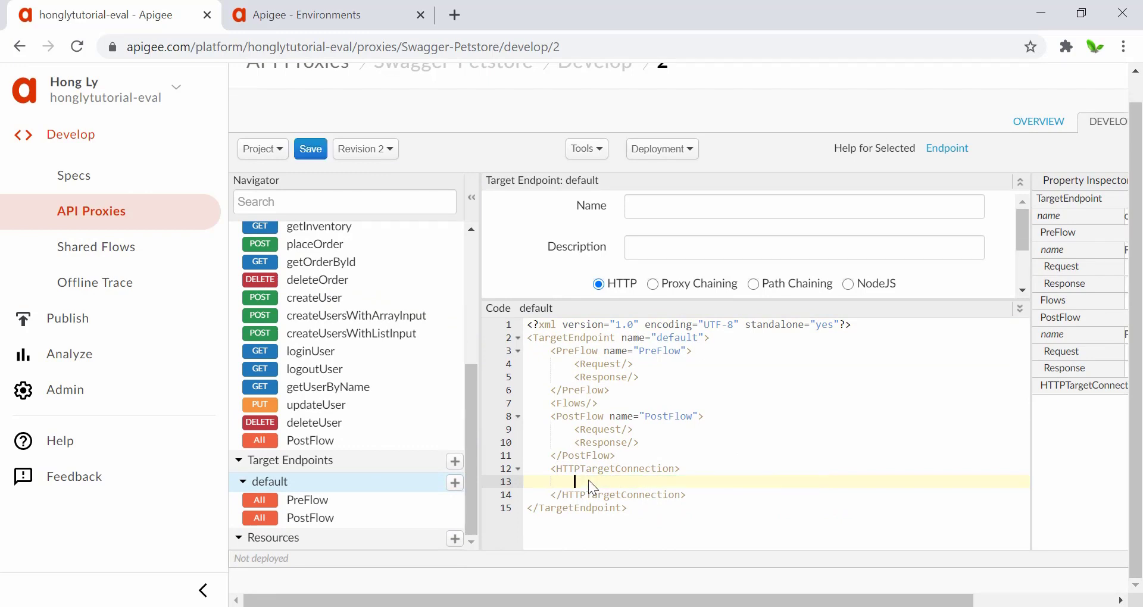
# Step: Add a LoadBalancer block with server TS-Petstore and a Path element /v2 inside HTTPTargetConnection, and save the revision
pyautogui.write('<LoadBalancer>     <Server name="TS-Petstore"/> </LoadBalancer> <Path>/v2</Path>')
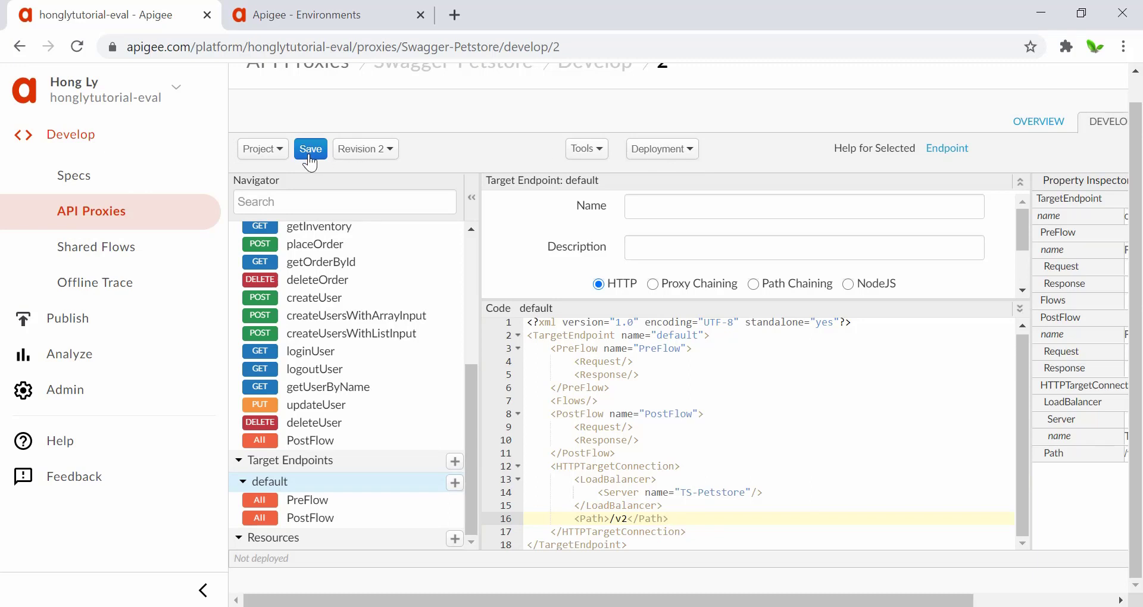
pyautogui.click(666, 150)
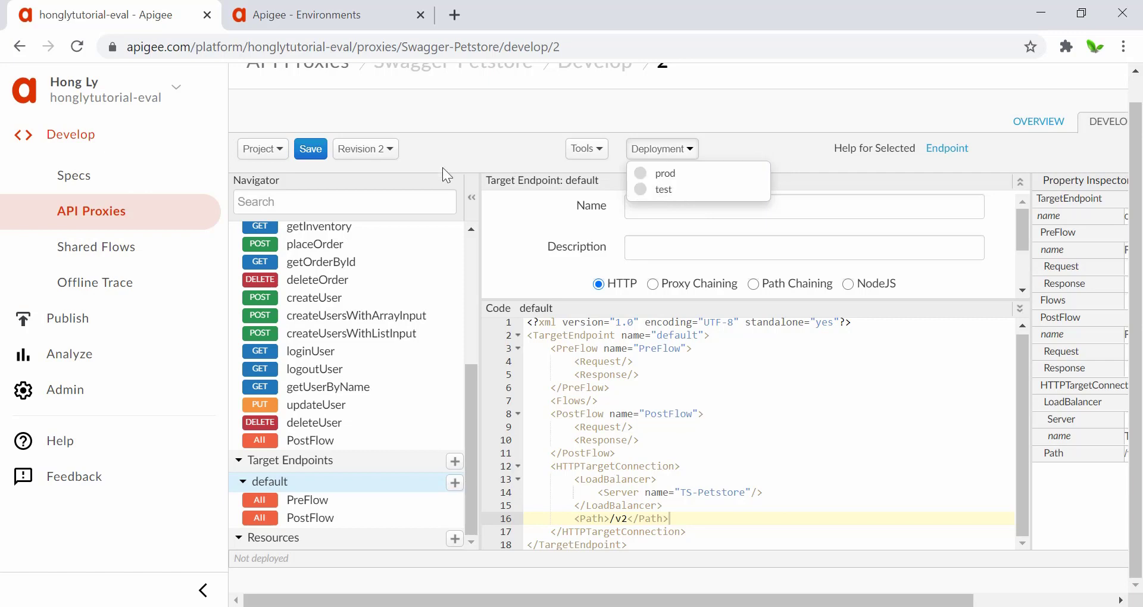
pyautogui.click(310, 149)
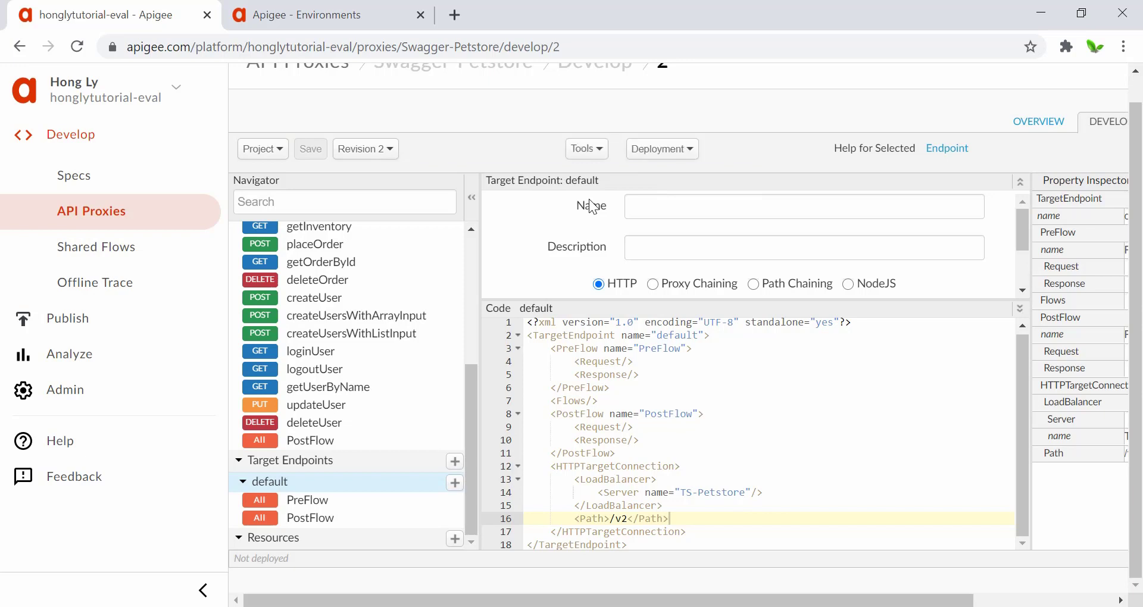
# Step: Deploy revision 2 of the Swagger-Petstore proxy to the test environment
pyautogui.moveTo(707, 518); pyautogui.dragTo(575, 479)
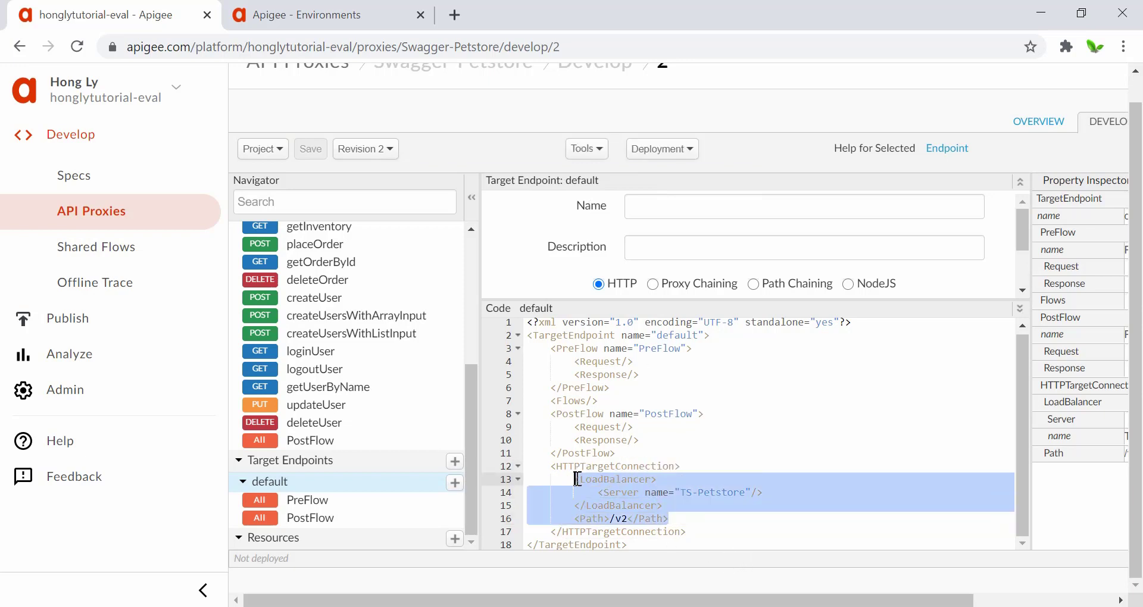
pyautogui.click(651, 152)
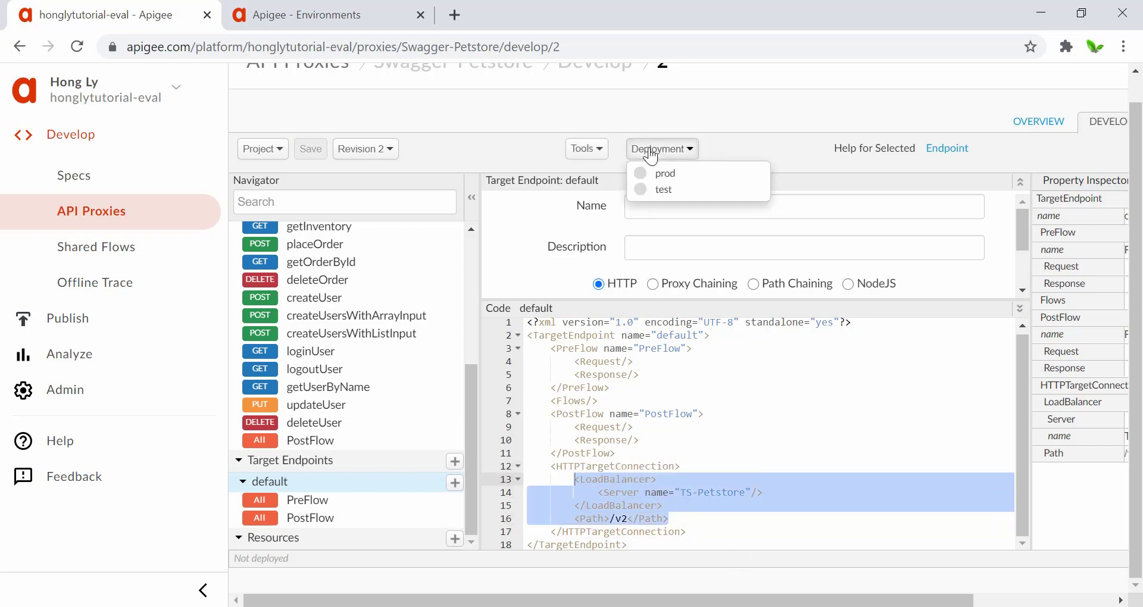
pyautogui.click(653, 189)
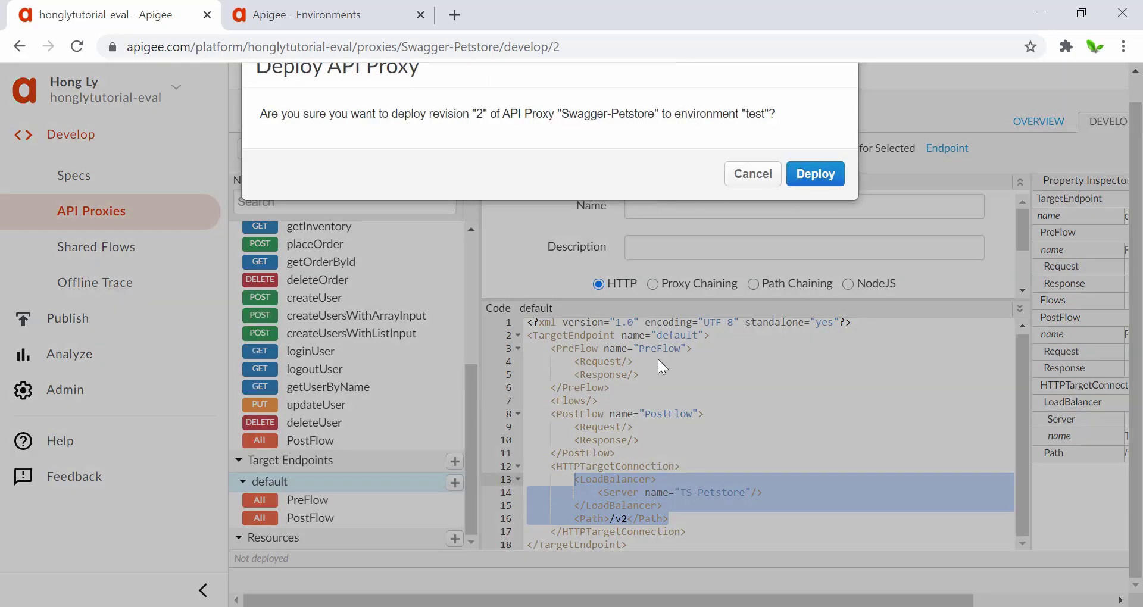
pyautogui.moveTo(429, 114); pyautogui.dragTo(488, 117)
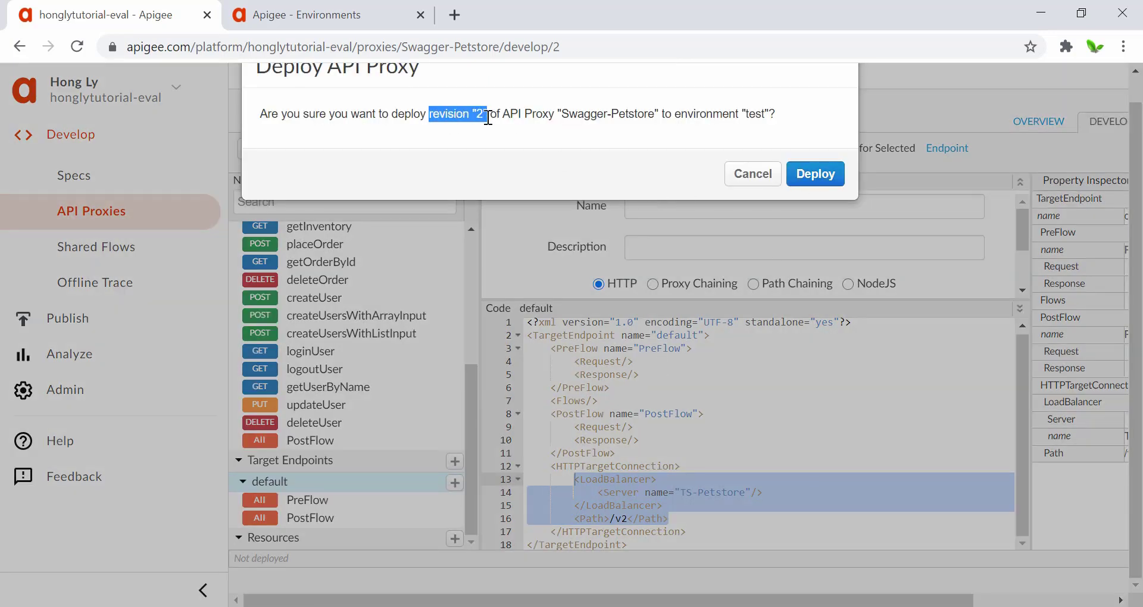
pyautogui.click(813, 173)
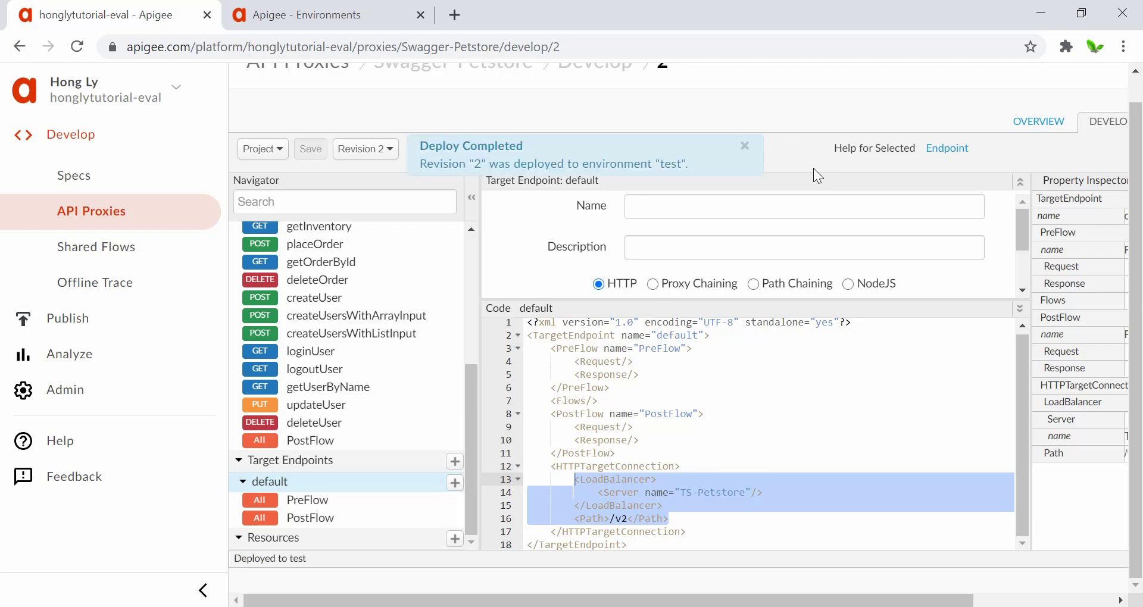
# Step: Start a trace session for revision 2 in the test environment and send a GET request to /swagger-petstore/store/inventory
pyautogui.hscroll(3, 838, 244)
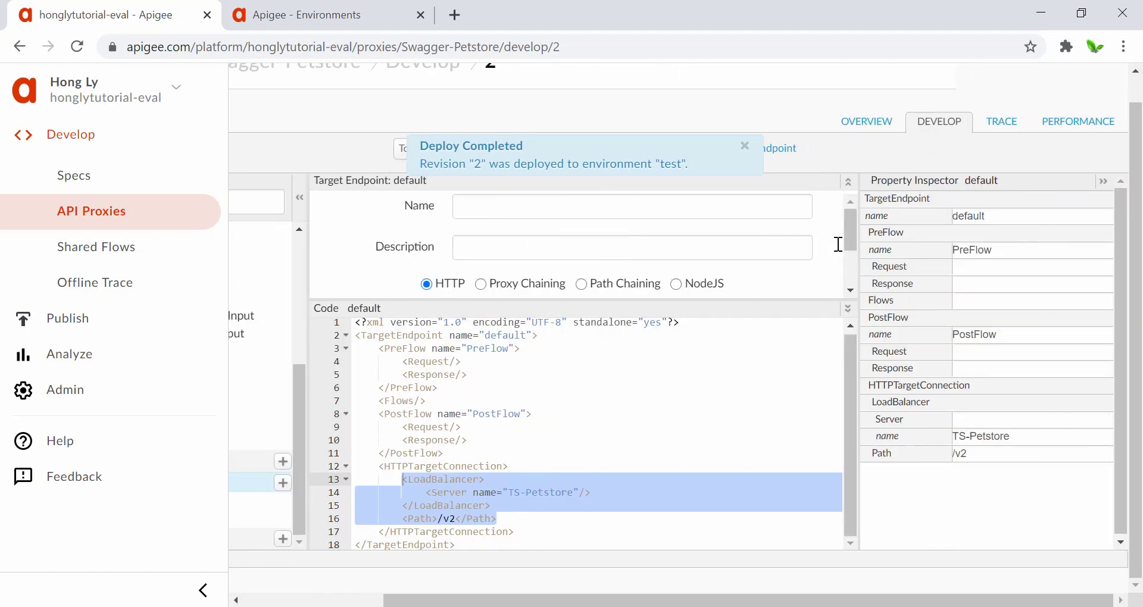
pyautogui.click(1010, 124)
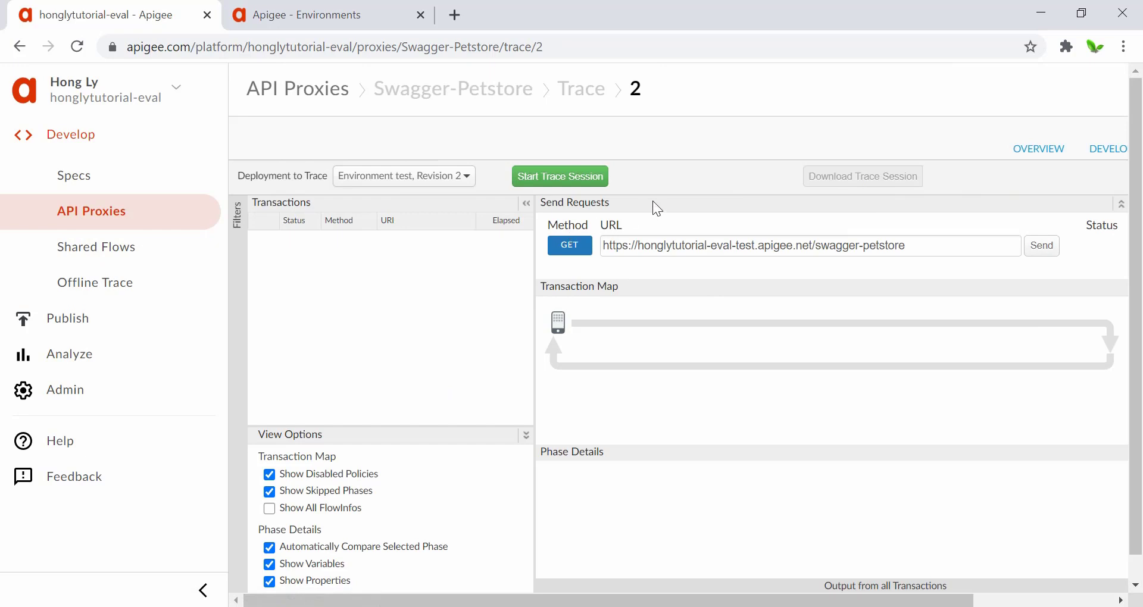
pyautogui.click(567, 177)
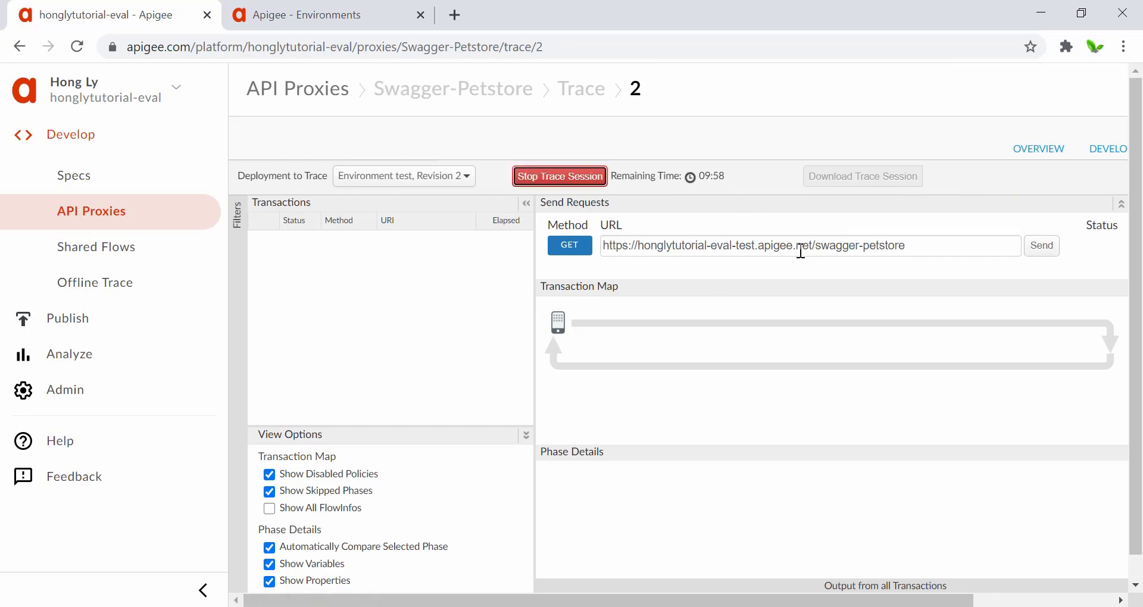
pyautogui.click(923, 250)
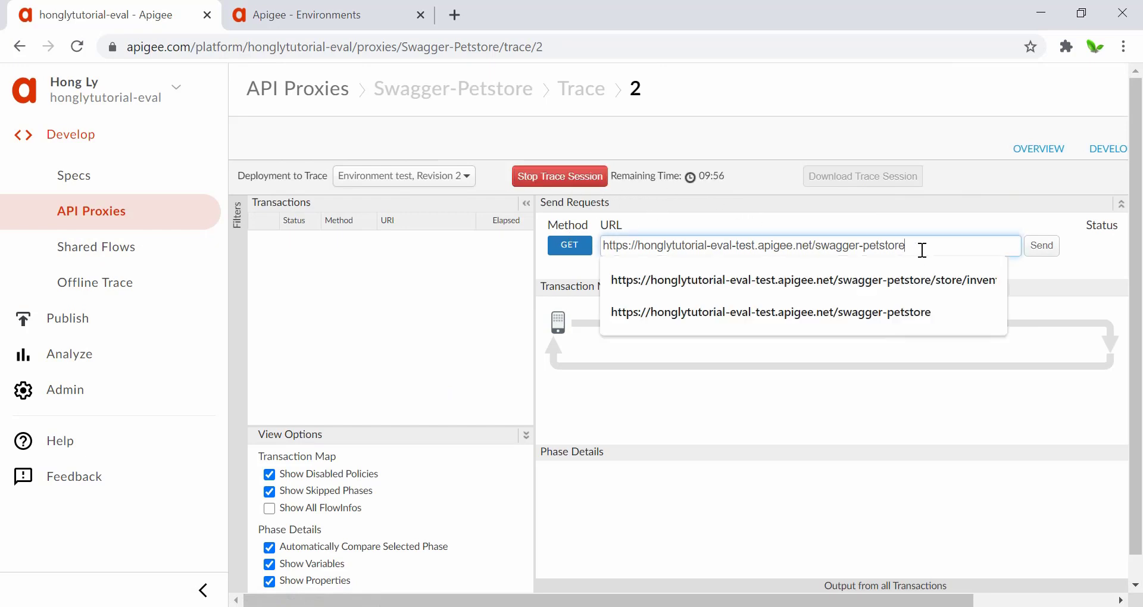
pyautogui.click(915, 275)
pyautogui.click(1043, 247)
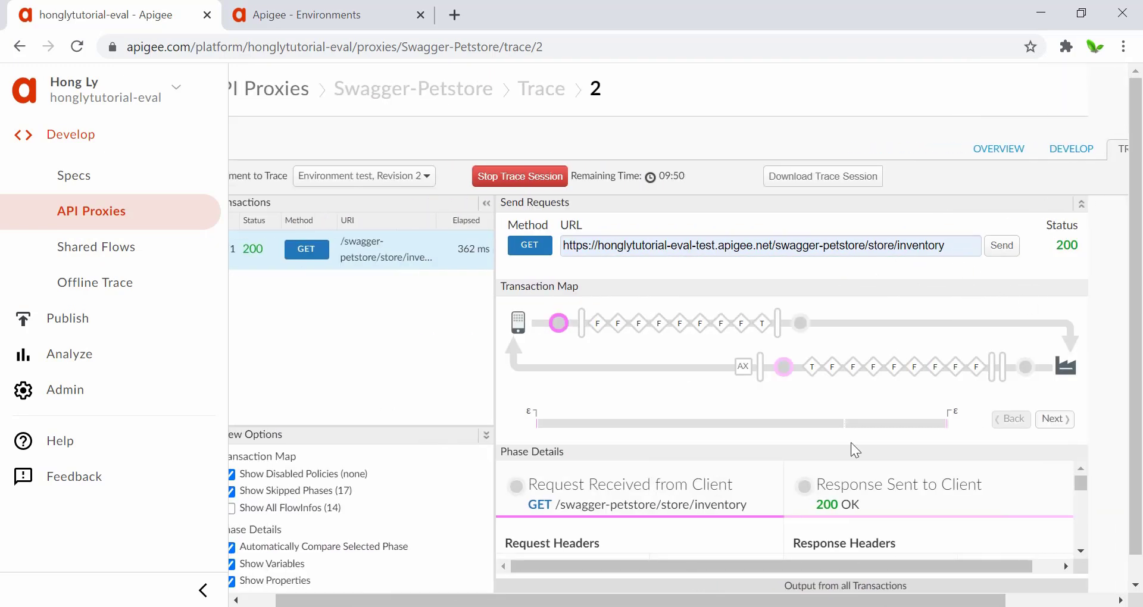
# Step: Check the traced response's status in the phase details, and stop the trace session
pyautogui.scroll(-3, 824, 474)
pyautogui.scroll(3, 824, 474)
pyautogui.moveTo(816, 506); pyautogui.dragTo(889, 510)
pyautogui.click(396, 351)
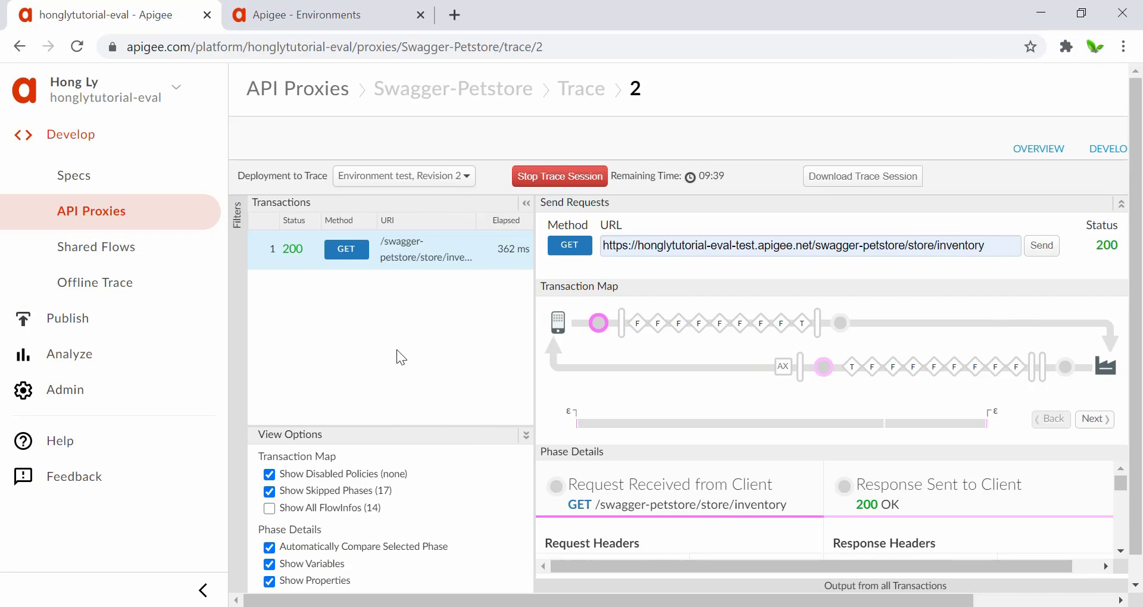
pyautogui.click(555, 177)
pyautogui.click(441, 178)
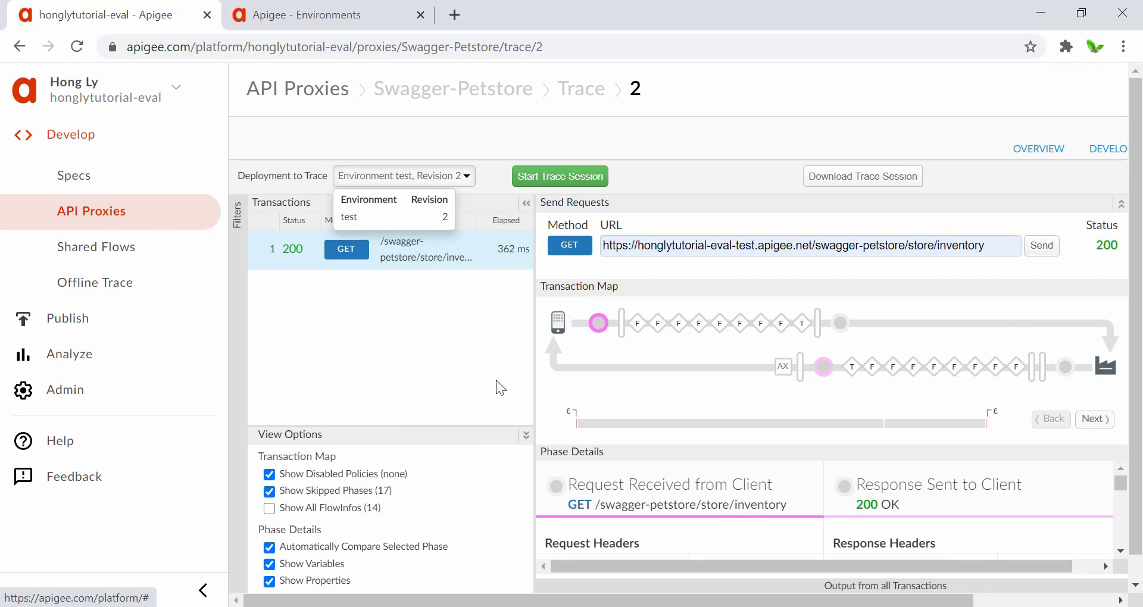
pyautogui.click(458, 354)
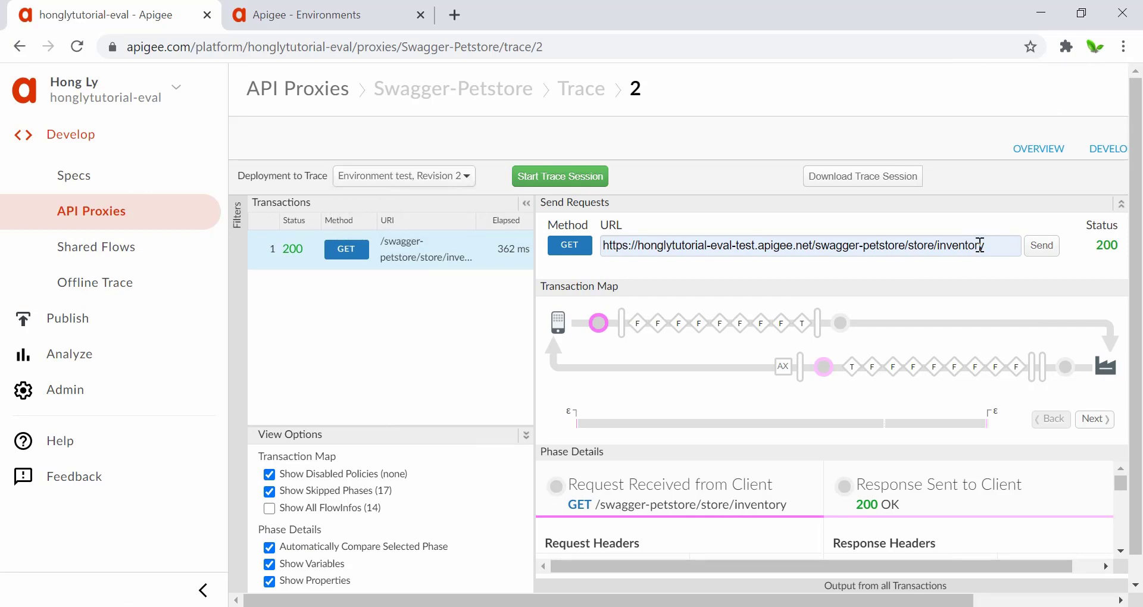
# Step: Open the /store/inventory request URL in a new browser tab, examine its JSON response and return to the trace page
pyautogui.tripleClick(940, 246)
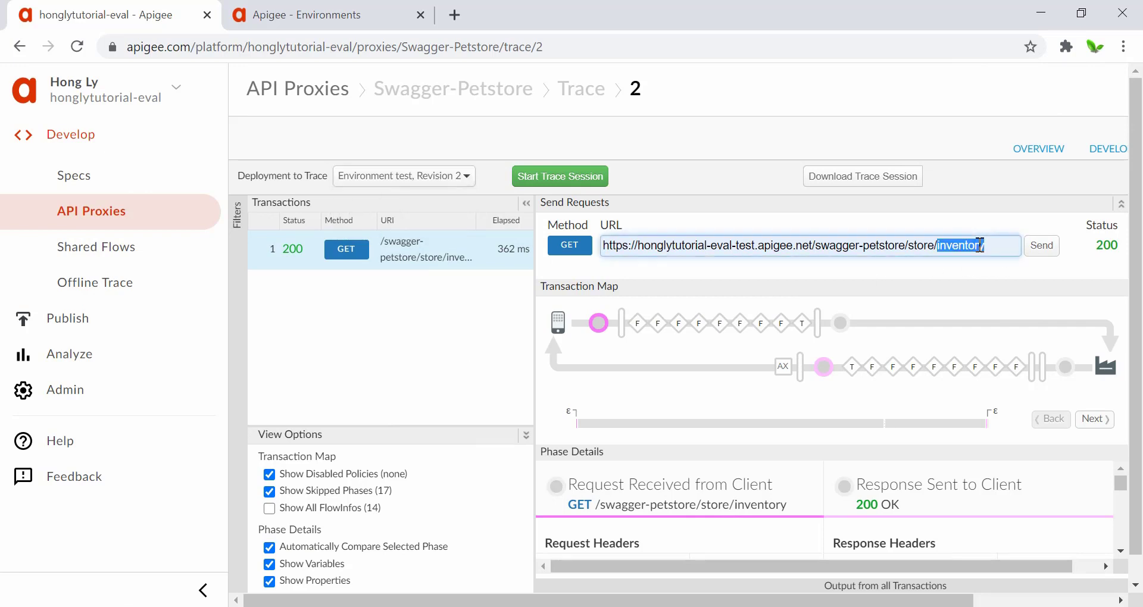
pyautogui.rightClick(776, 243)
pyautogui.click(793, 397)
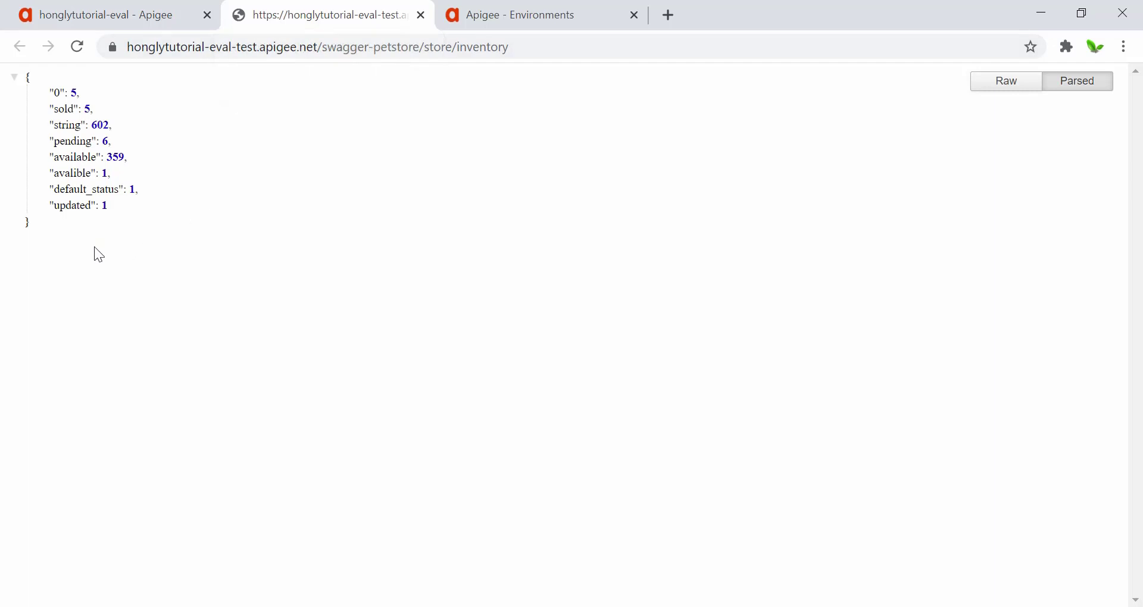
pyautogui.moveTo(94, 247); pyautogui.dragTo(37, 73)
pyautogui.click(77, 183)
pyautogui.click(153, 13)
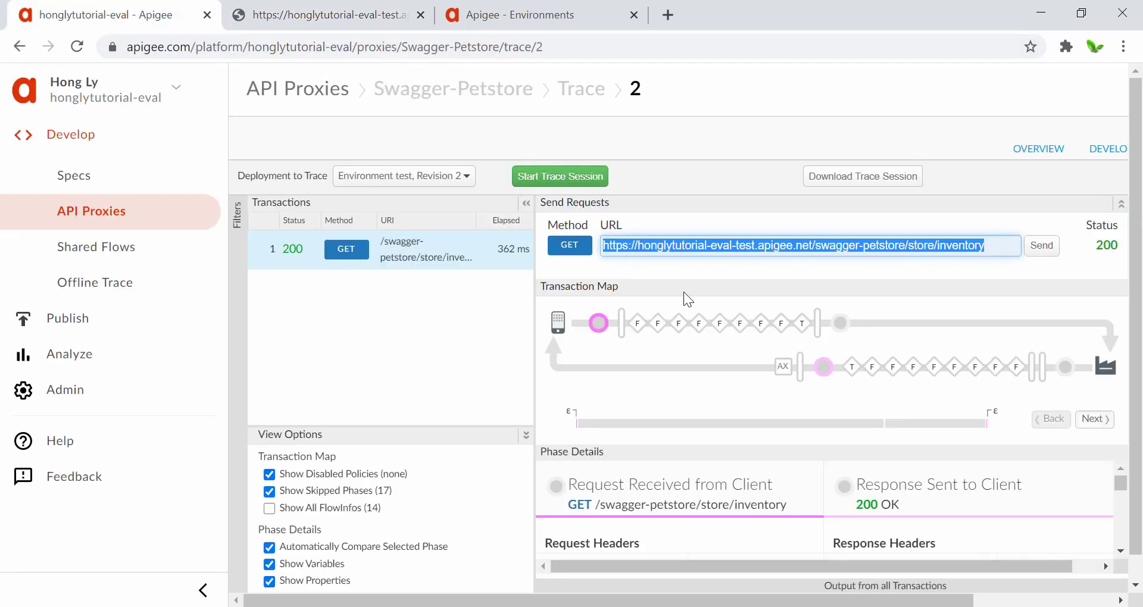
pyautogui.click(712, 205)
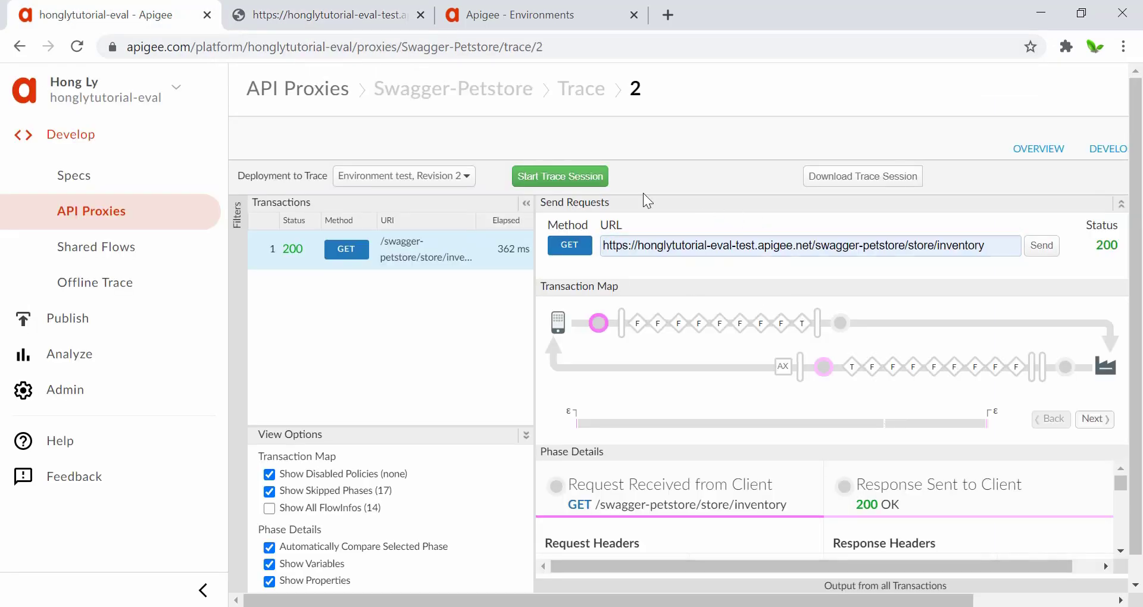
# Step: Start another trace session, reload the inventory response in its browser tab and check that the trace captures the request
pyautogui.click(544, 178)
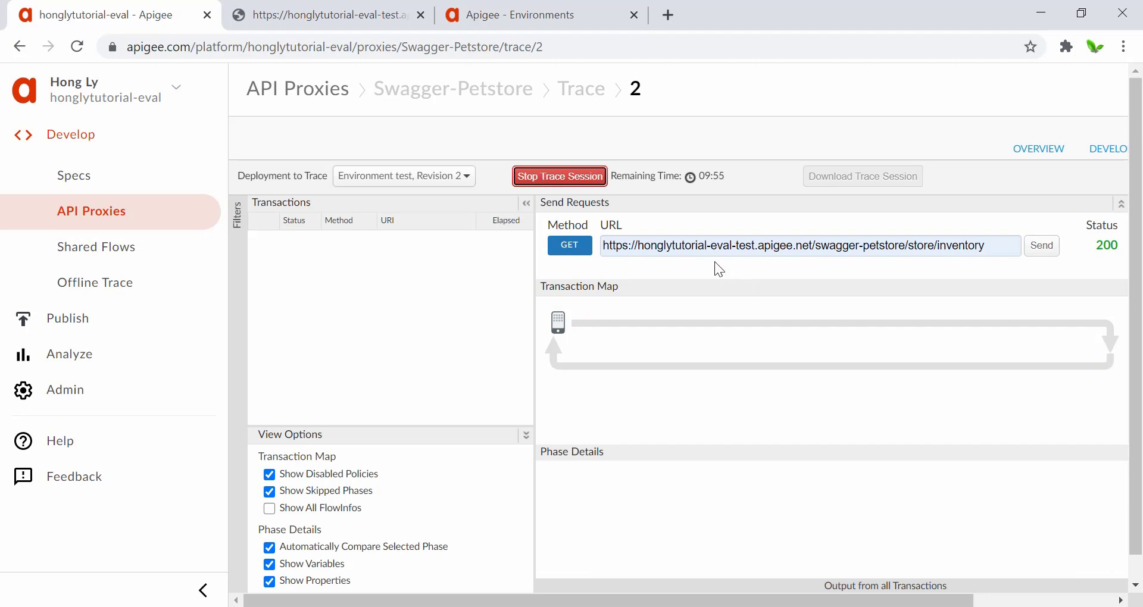
pyautogui.tripleClick(701, 252)
pyautogui.click(335, 7)
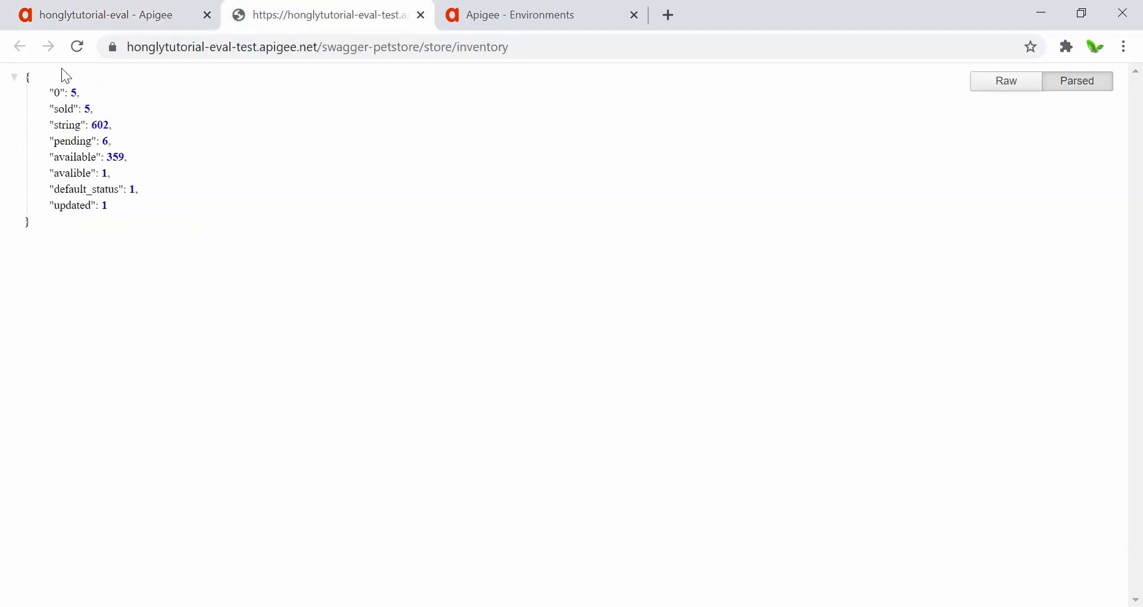
pyautogui.click(78, 46)
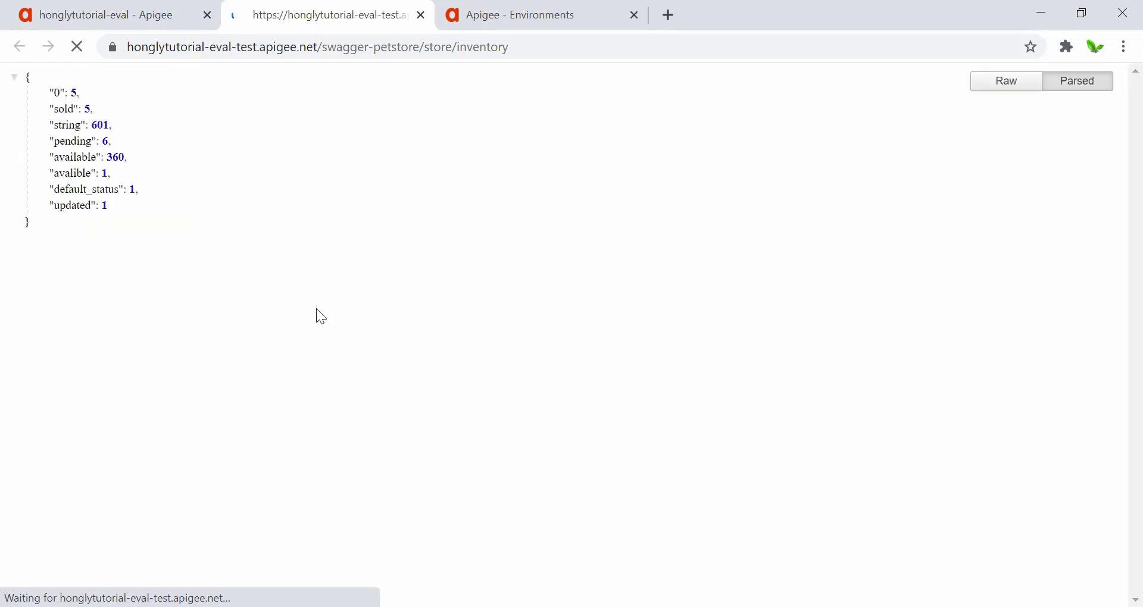
pyautogui.click(150, 6)
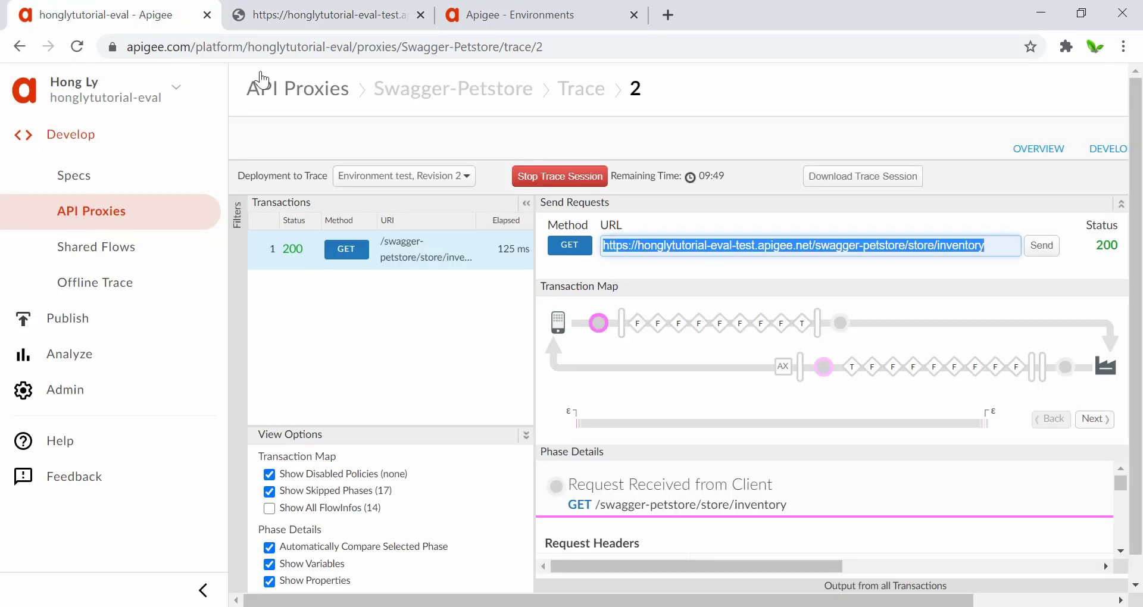
pyautogui.click(360, 13)
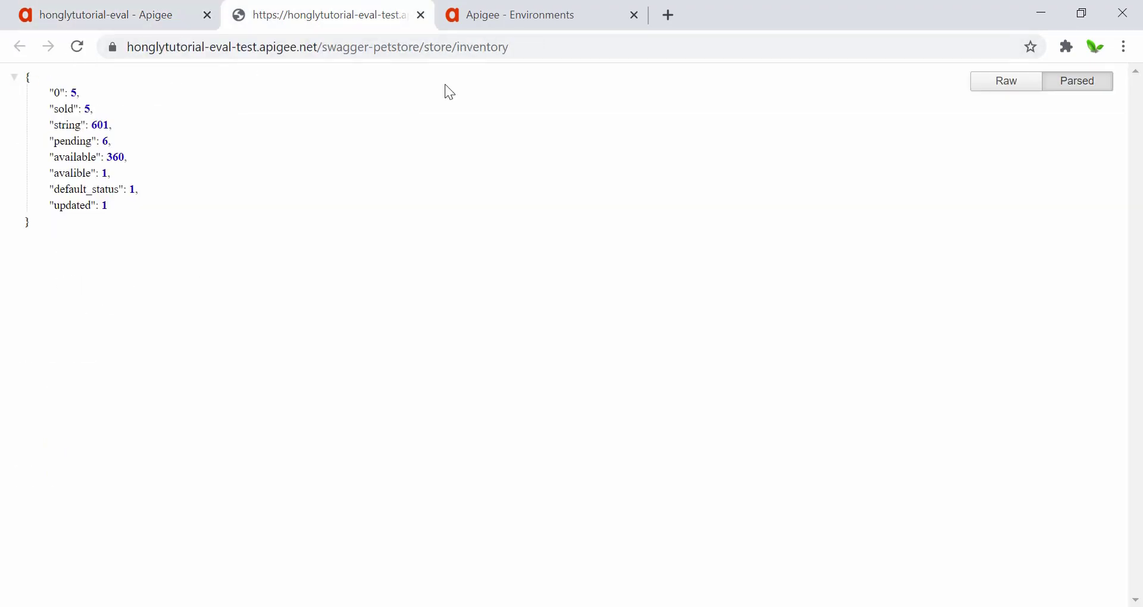
# Step: Examine the captured inventory transaction's request headers in the phase details, and stop the trace session
pyautogui.click(151, 7)
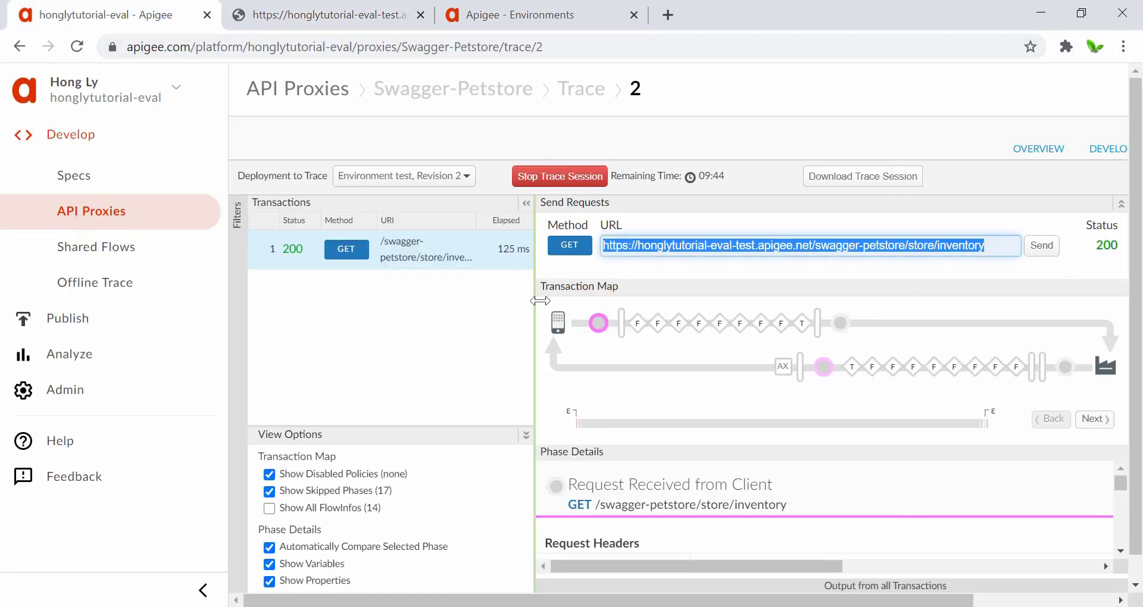
pyautogui.click(354, 8)
pyautogui.click(130, 9)
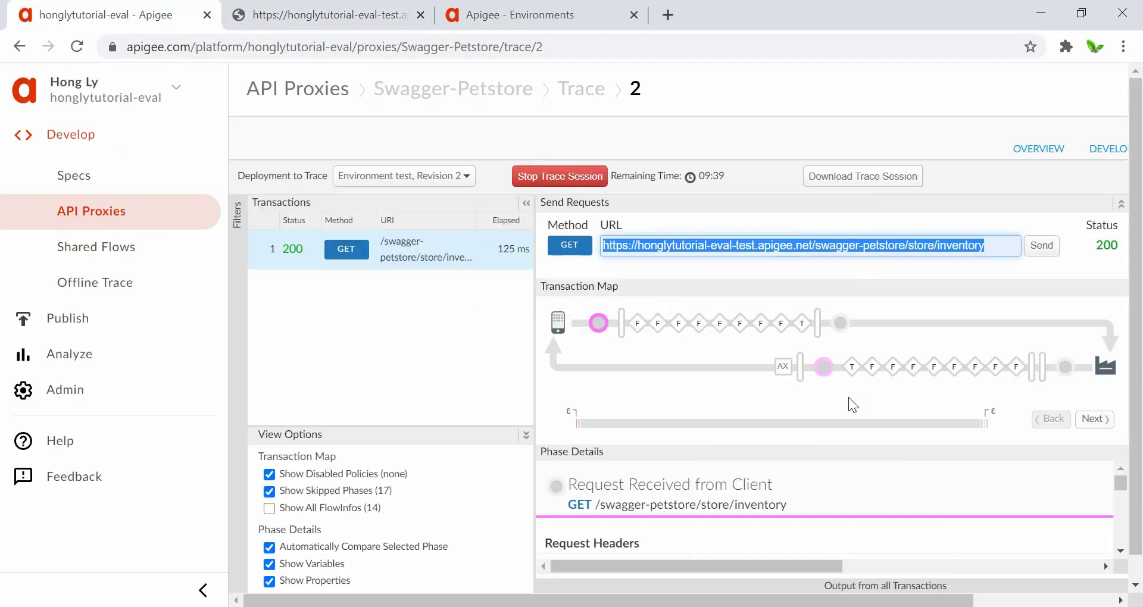
pyautogui.scroll(-1, 849, 398)
pyautogui.scroll(-10, 807, 495)
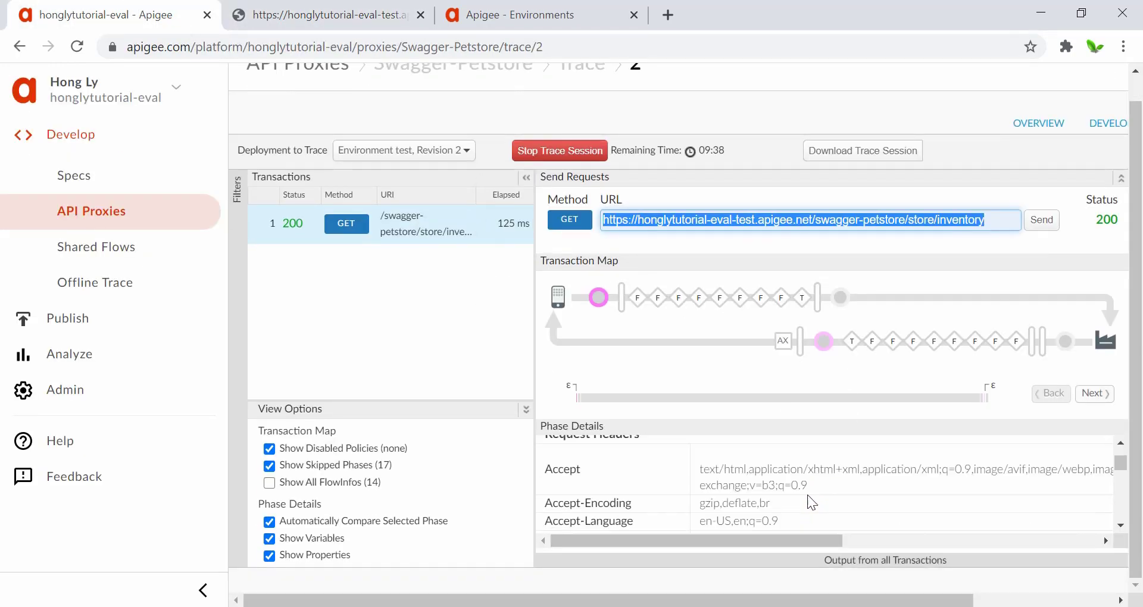
pyautogui.scroll(10, 807, 495)
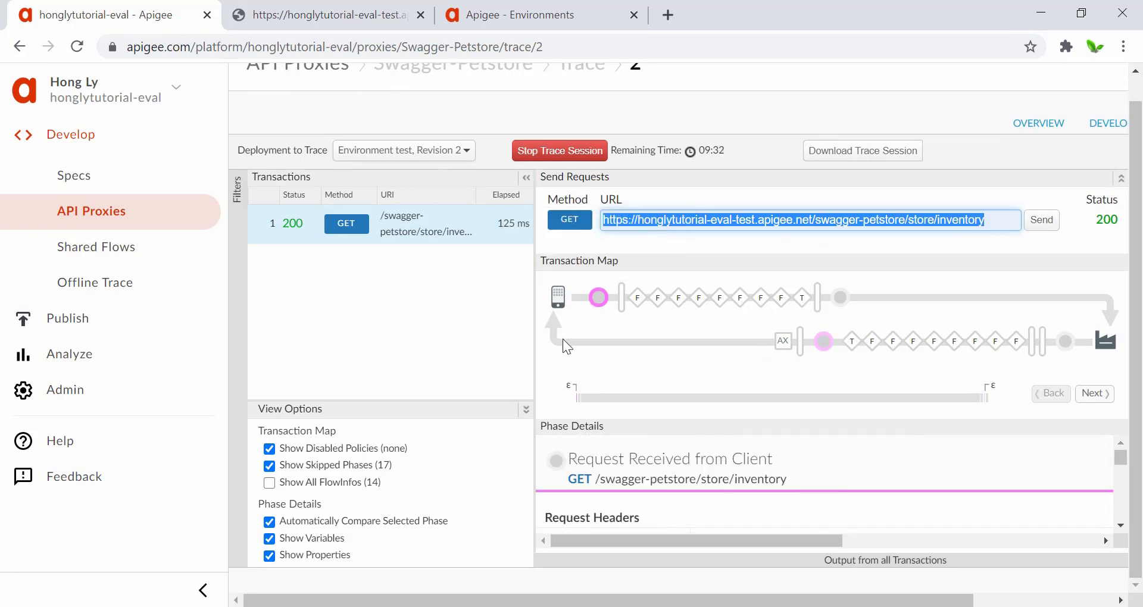
pyautogui.scroll(1, 563, 338)
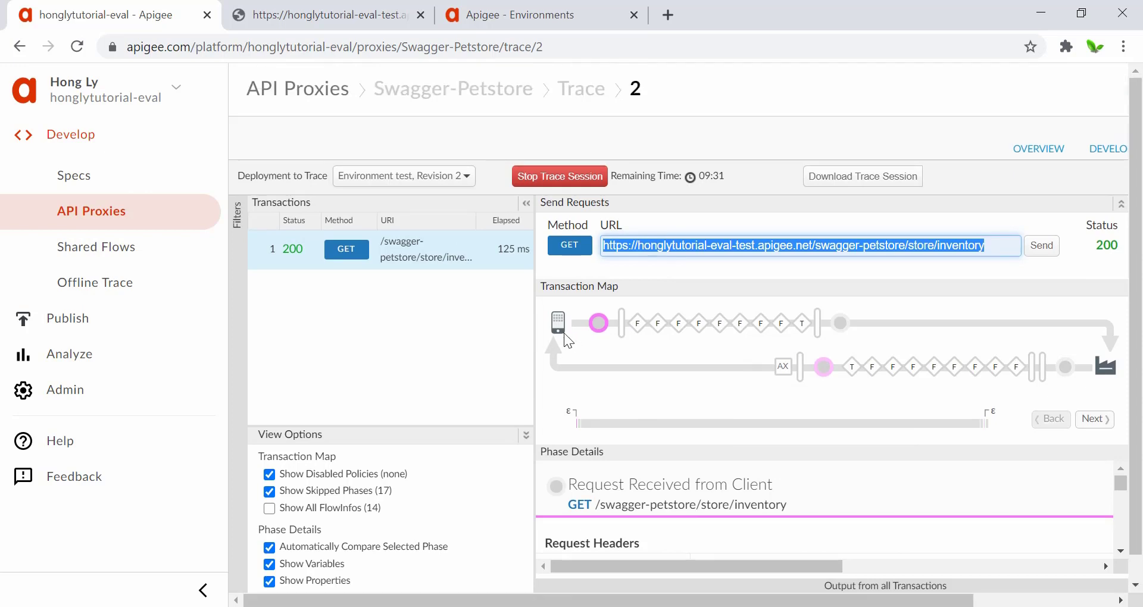
pyautogui.click(562, 184)
# Step: Review the inventory request's URL in its browser tab, and return to the trace page to look over the transaction map
pyautogui.click(317, 13)
pyautogui.click(346, 55)
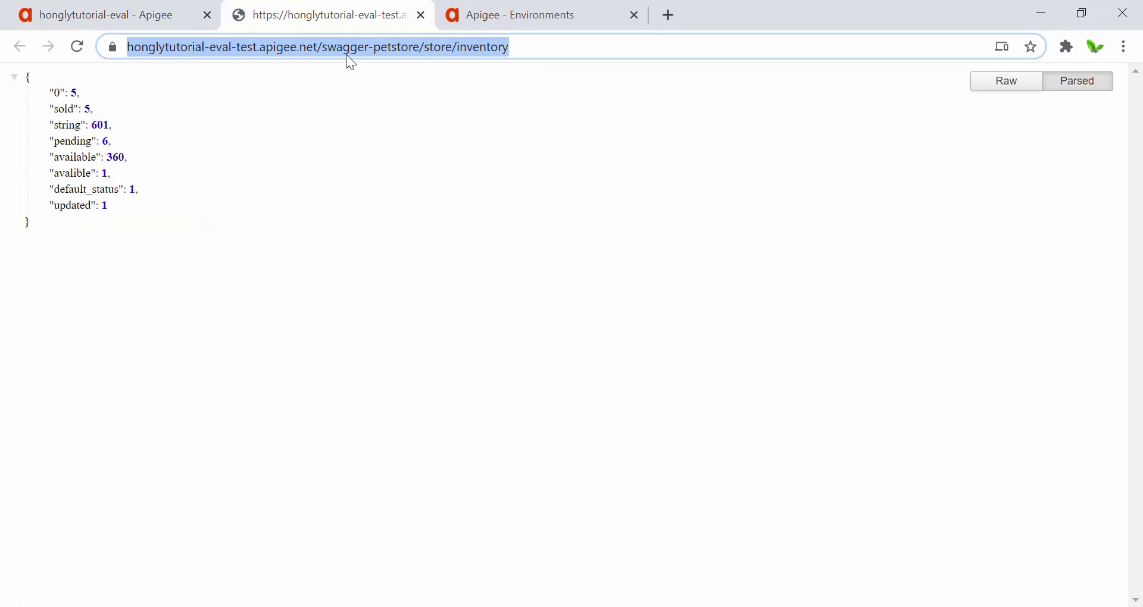
pyautogui.click(141, 12)
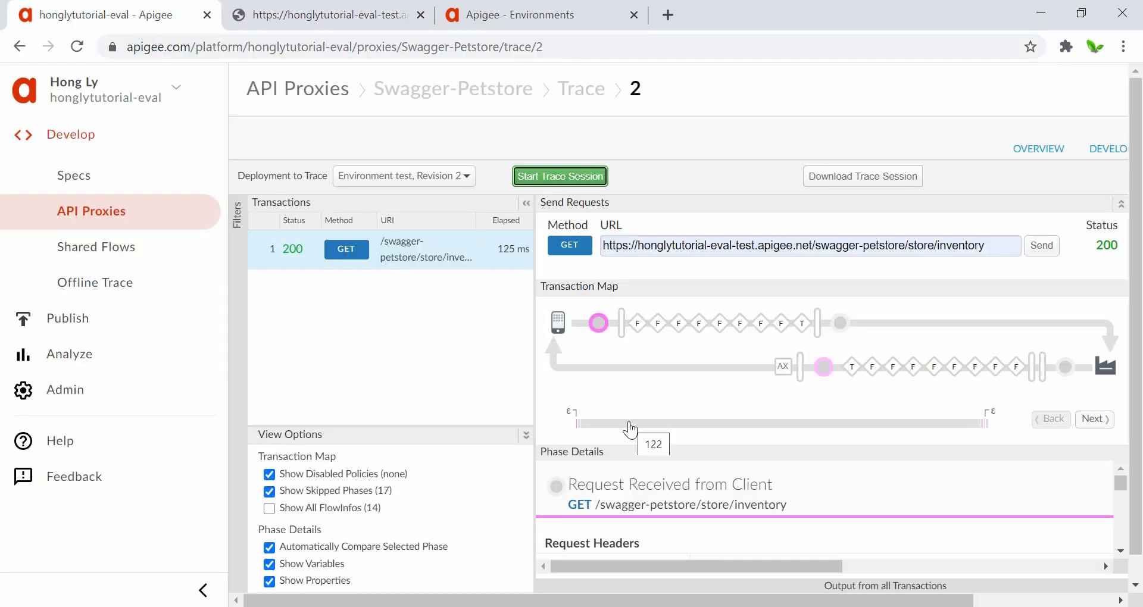
pyautogui.moveTo(722, 334)
pyautogui.hscroll(2, 800, 418)
pyautogui.hscroll(-2, 799, 419)
pyautogui.scroll(-1, 796, 413)
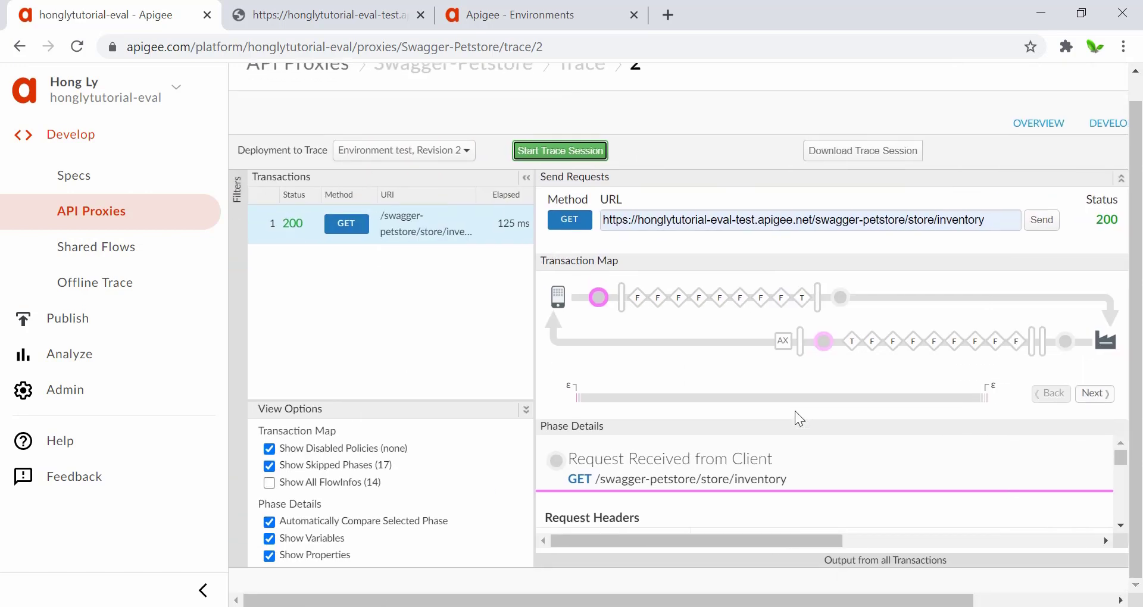
pyautogui.scroll(1, 797, 412)
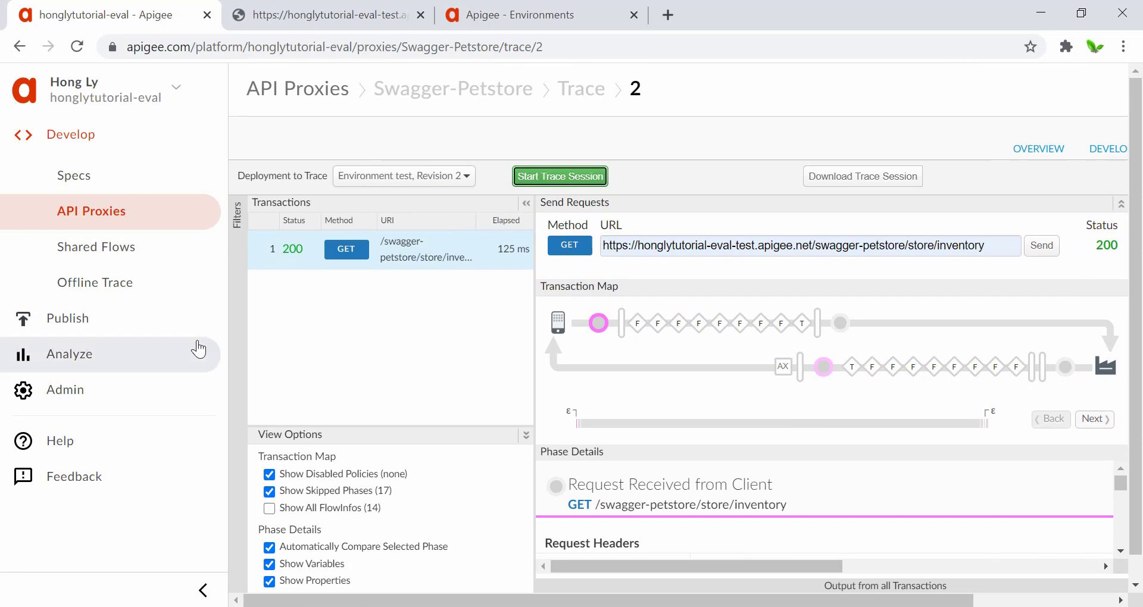
# Step: Open the TS-Petstore target server of the test environment for editing and check its host
pyautogui.click(153, 393)
pyautogui.click(573, 8)
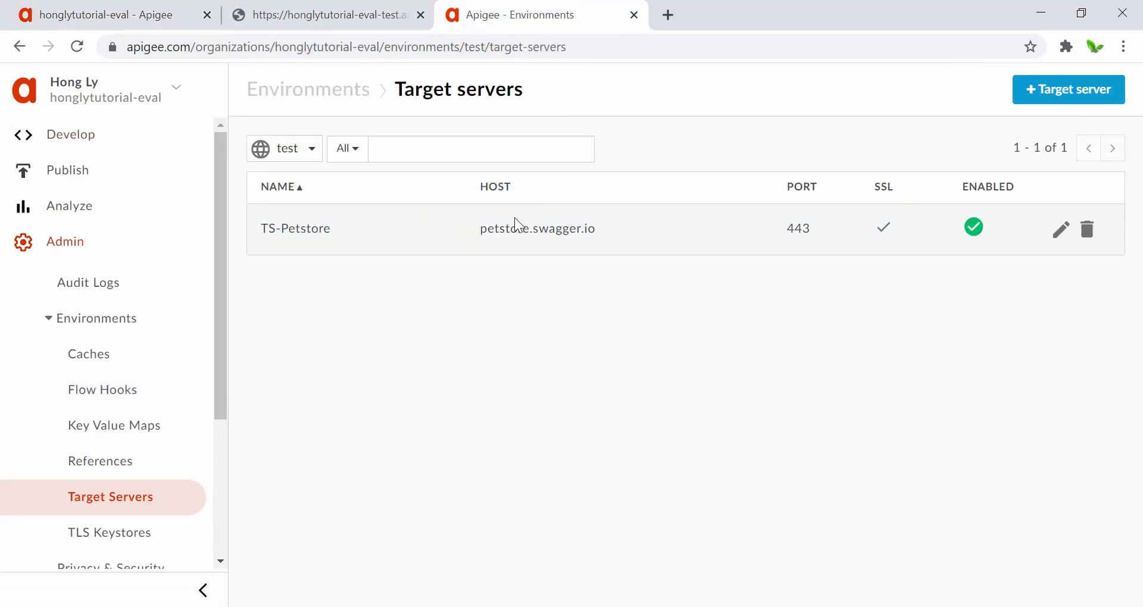
pyautogui.click(1063, 231)
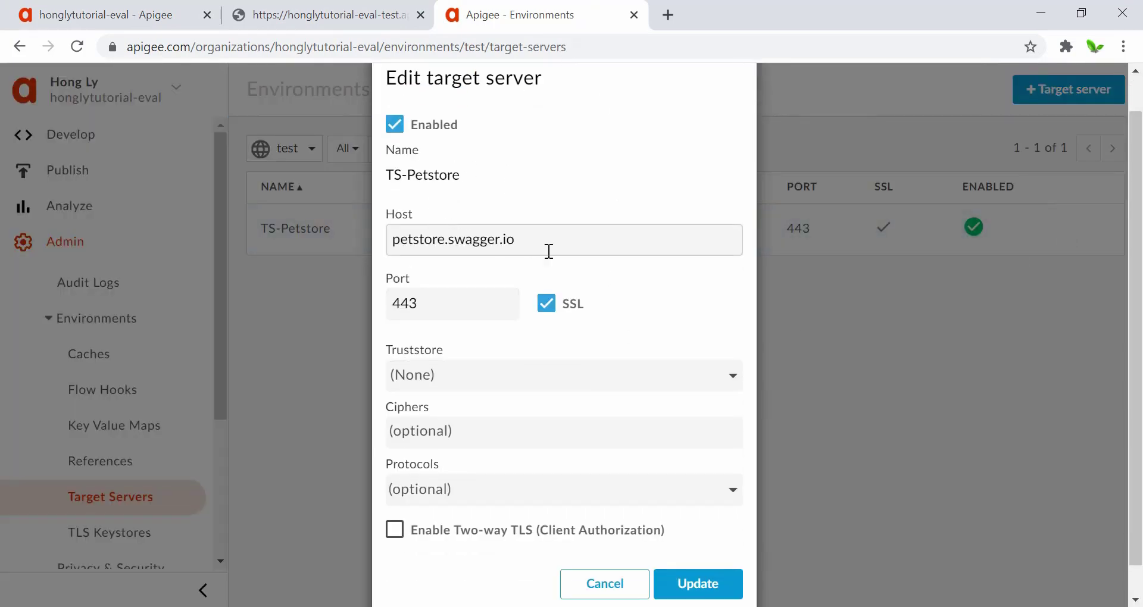
pyautogui.moveTo(538, 239); pyautogui.dragTo(390, 240)
# Step: Open the code of Swagger-Petstore revision 2's default target endpoint and inspect its Server line
pyautogui.click(188, 24)
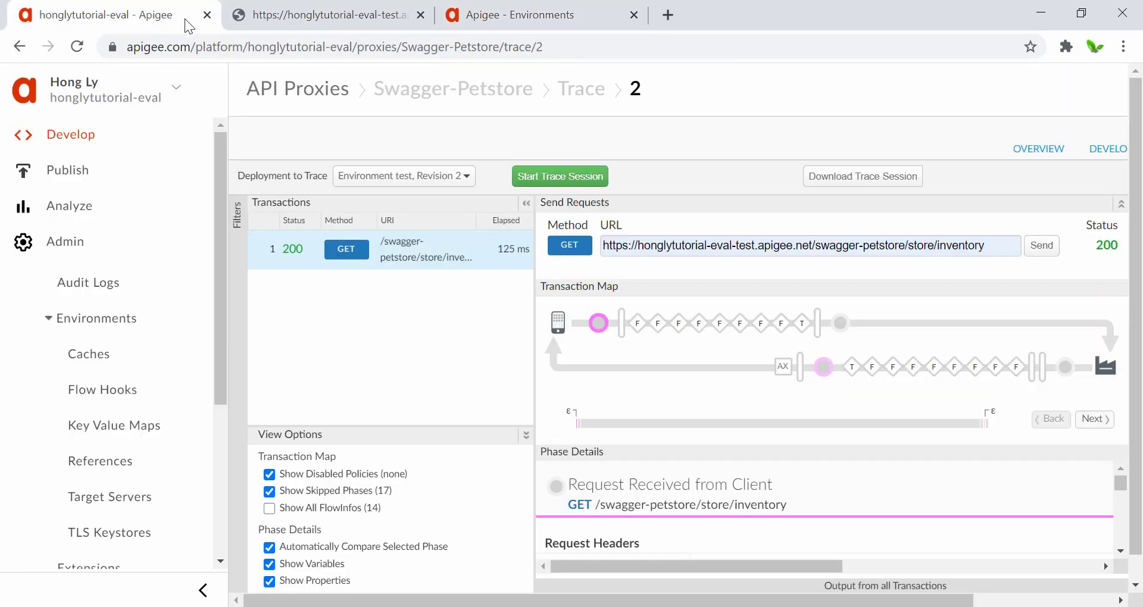
pyautogui.click(1107, 151)
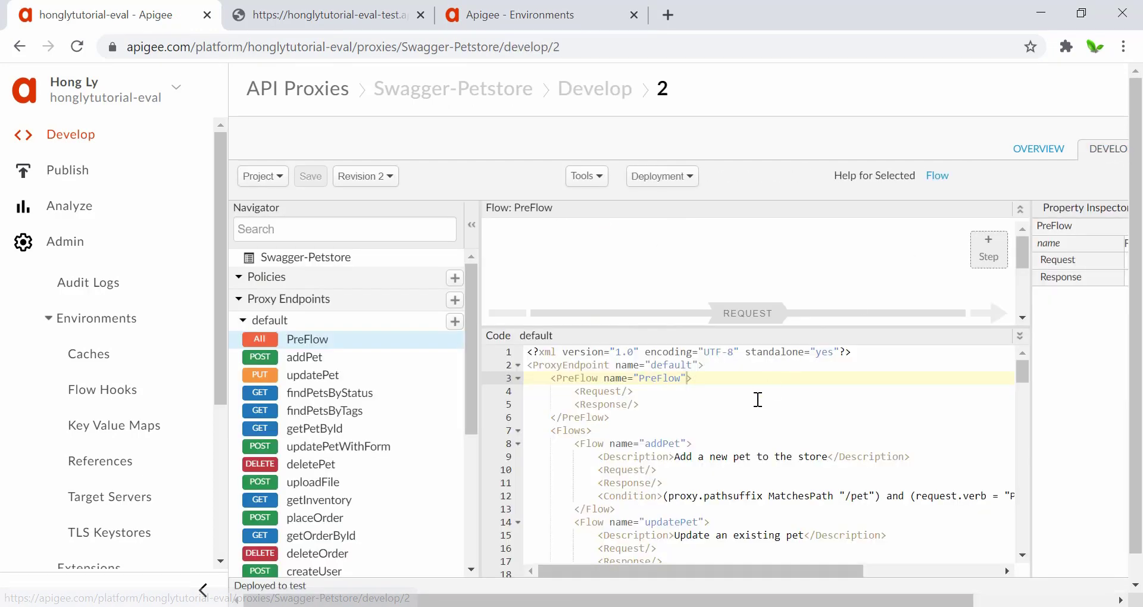
pyautogui.scroll(-5, 756, 400)
pyautogui.scroll(-4, 271, 536)
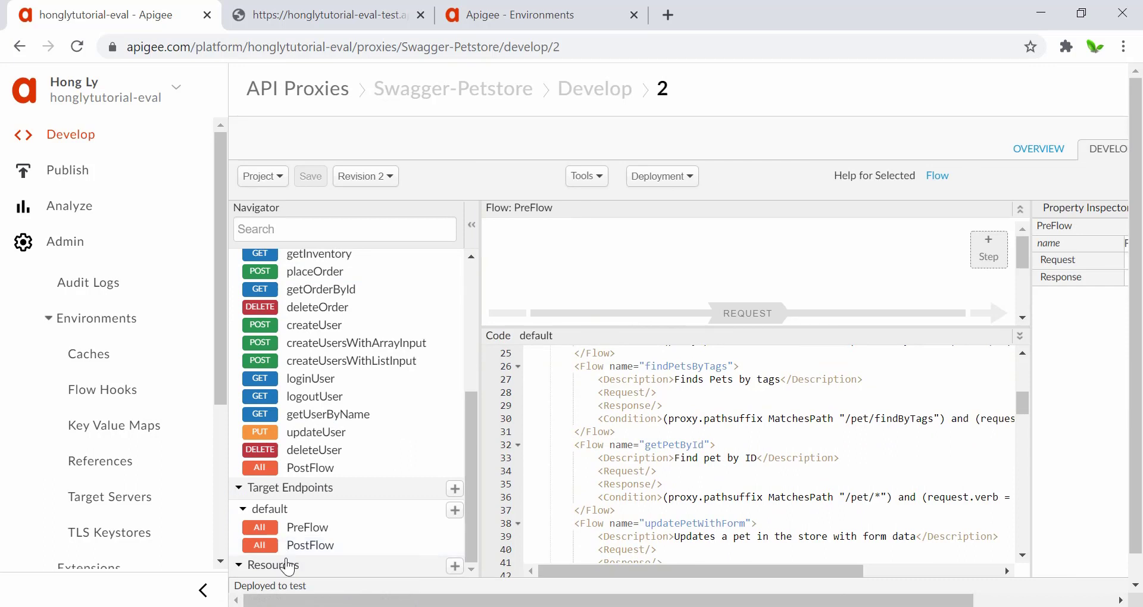
pyautogui.click(285, 528)
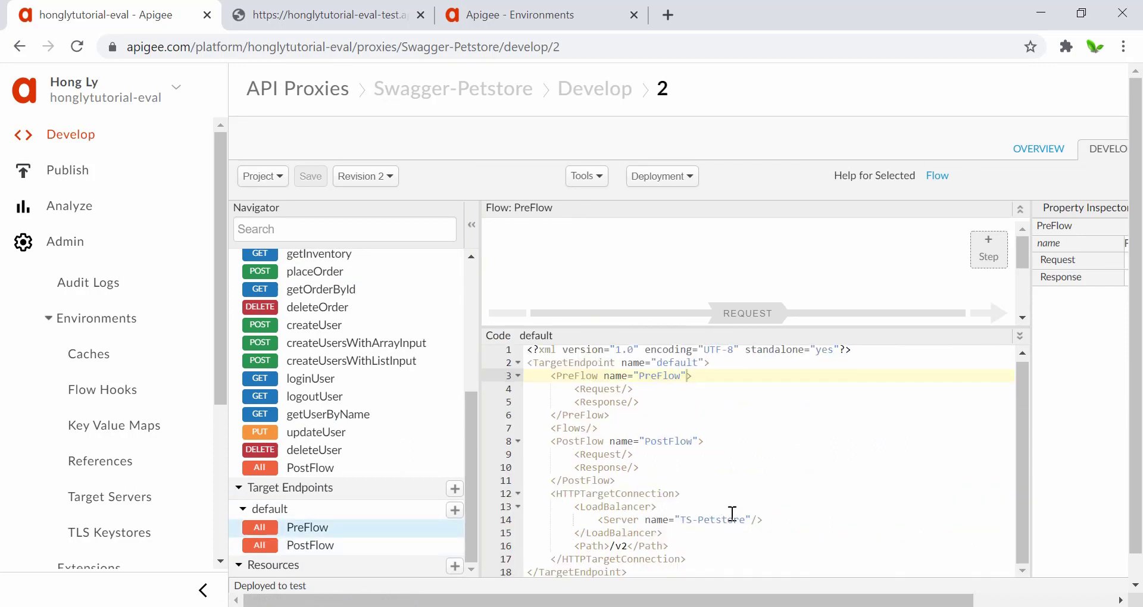
pyautogui.moveTo(764, 522); pyautogui.dragTo(606, 518)
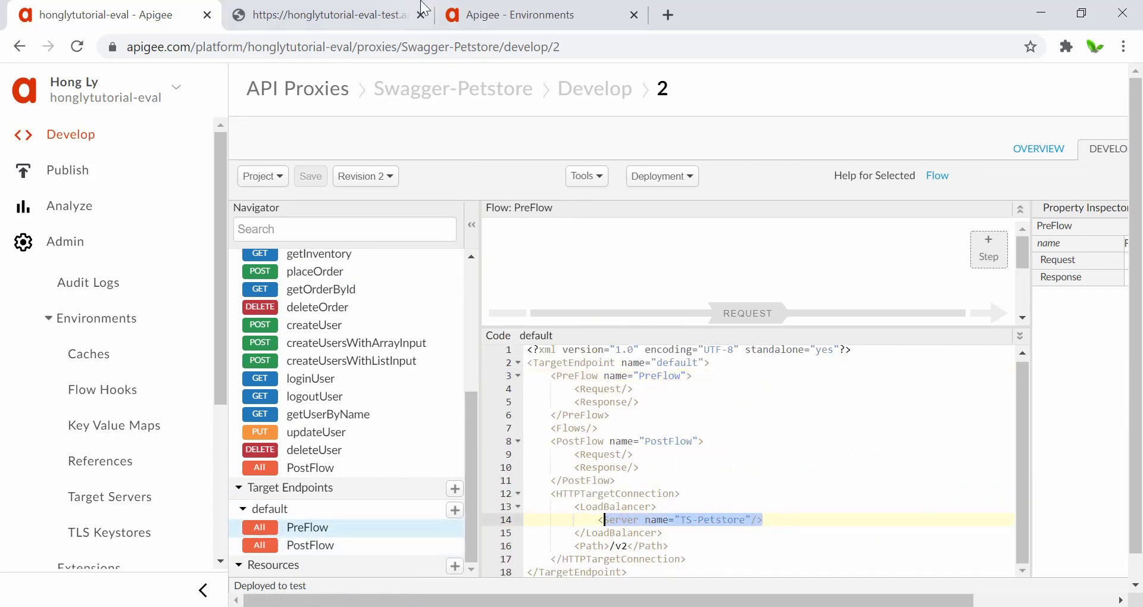
# Step: Compare the TS-Petstore target server's settings with the server name referenced in the target endpoint code
pyautogui.click(581, 11)
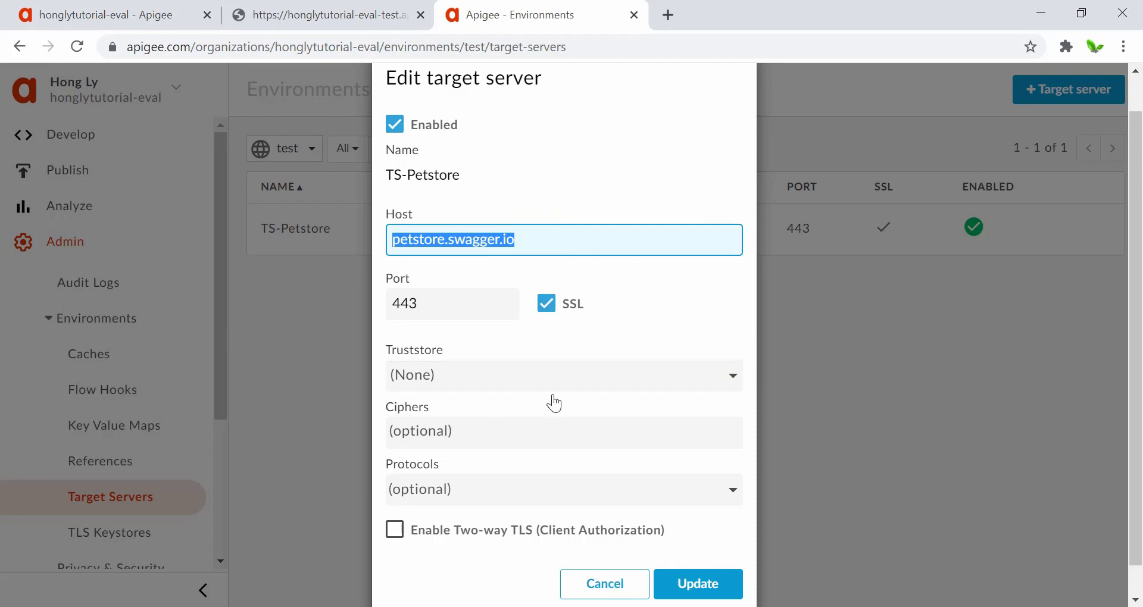
pyautogui.click(149, 14)
pyautogui.click(673, 549)
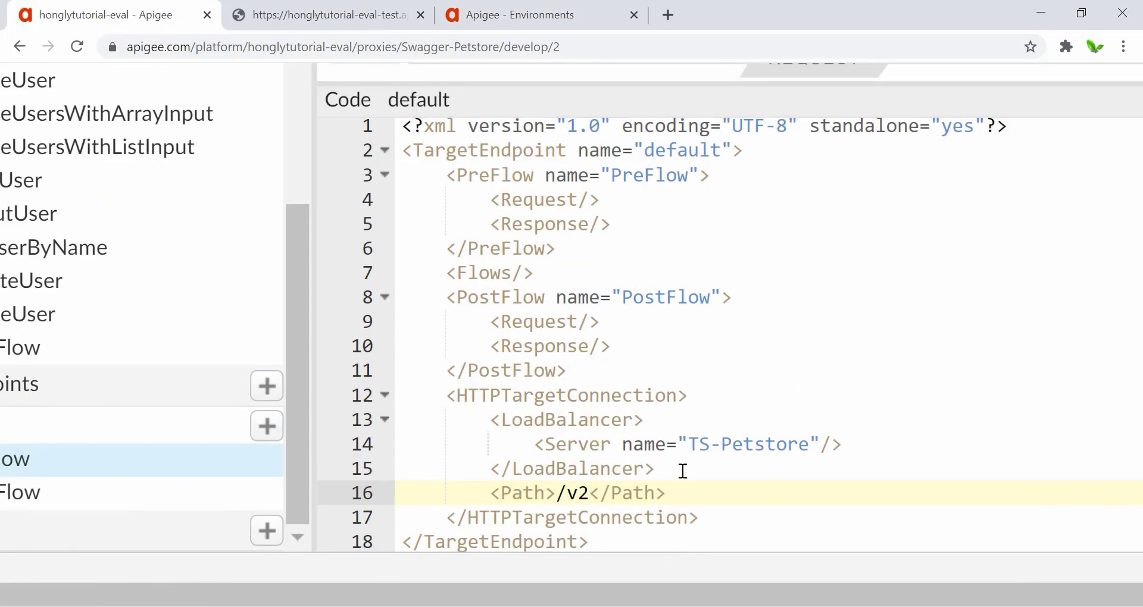
pyautogui.moveTo(687, 445); pyautogui.dragTo(809, 444)
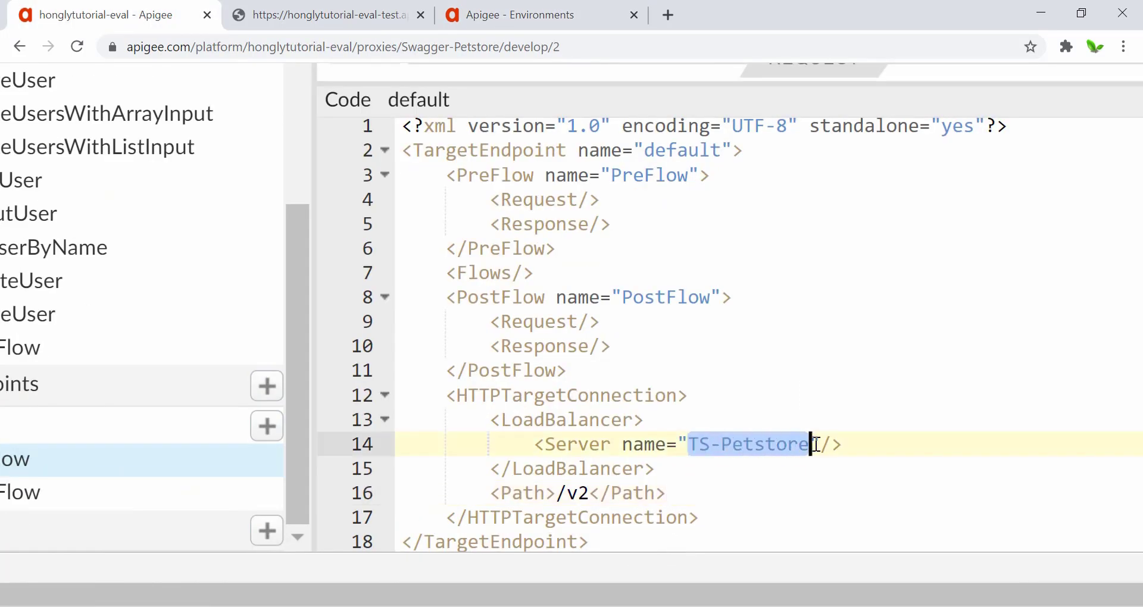
# Step: Examine the LoadBalancer block and the Path element inside HTTPTargetConnection in the target endpoint code
pyautogui.click(684, 471)
pyautogui.moveTo(681, 496); pyautogui.dragTo(495, 417)
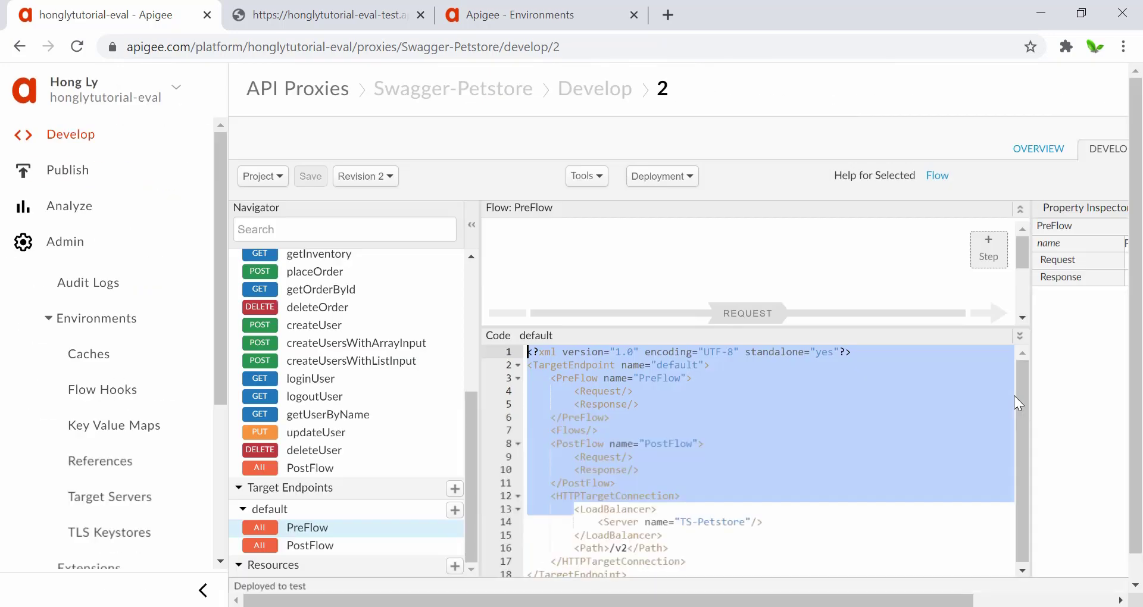
pyautogui.click(734, 444)
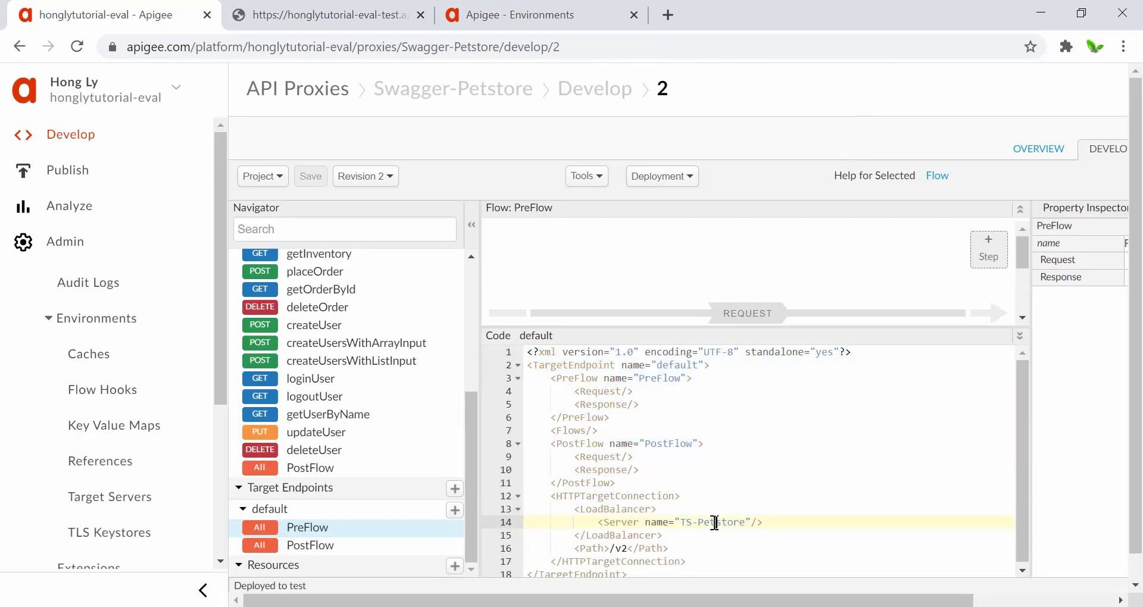
pyautogui.moveTo(696, 549); pyautogui.dragTo(583, 513)
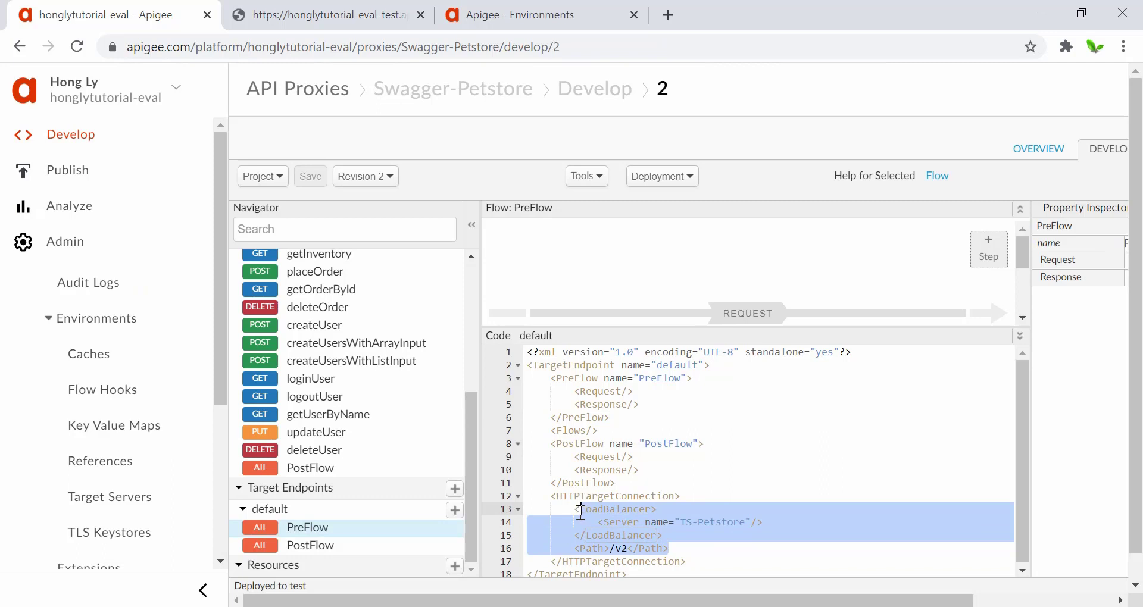
pyautogui.click(581, 511)
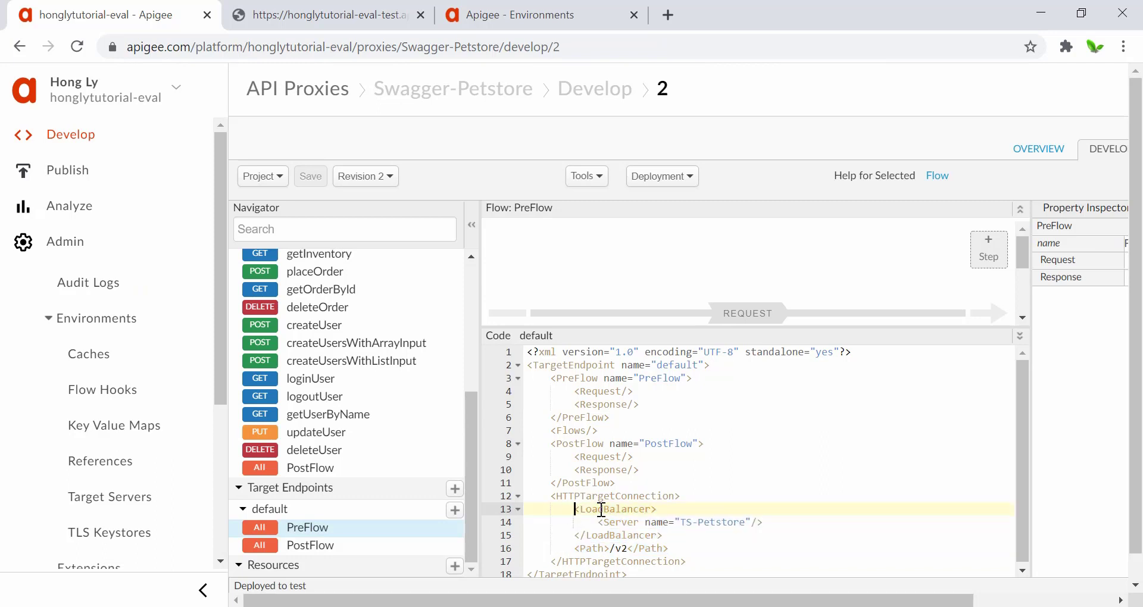
pyautogui.doubleClick(607, 511)
pyautogui.click(603, 535)
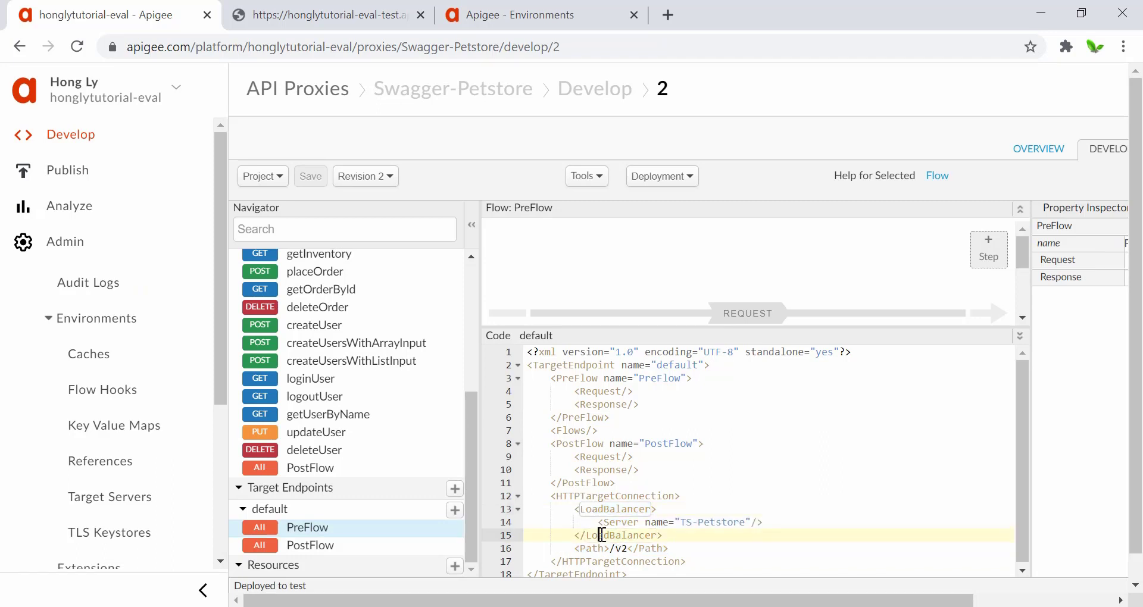
pyautogui.doubleClick(602, 535)
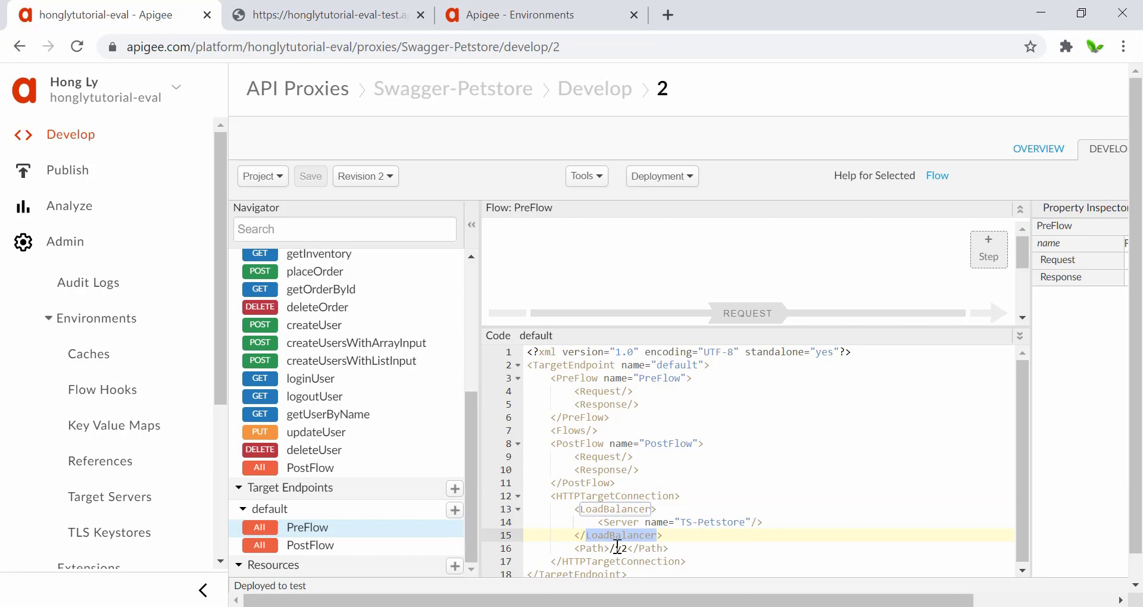
pyautogui.moveTo(581, 554); pyautogui.dragTo(733, 531)
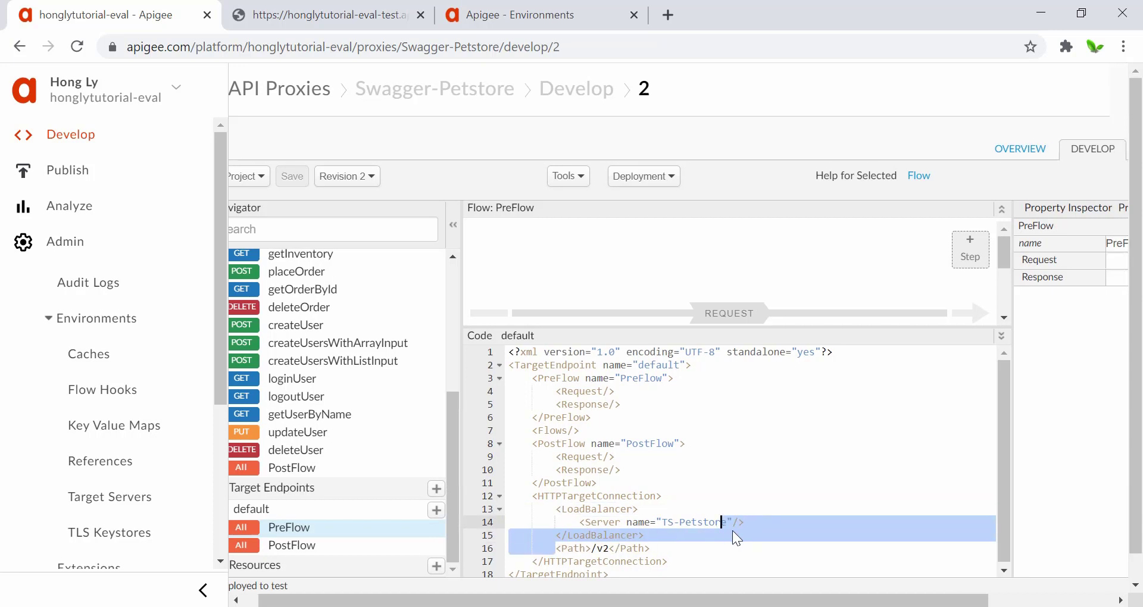
pyautogui.click(665, 554)
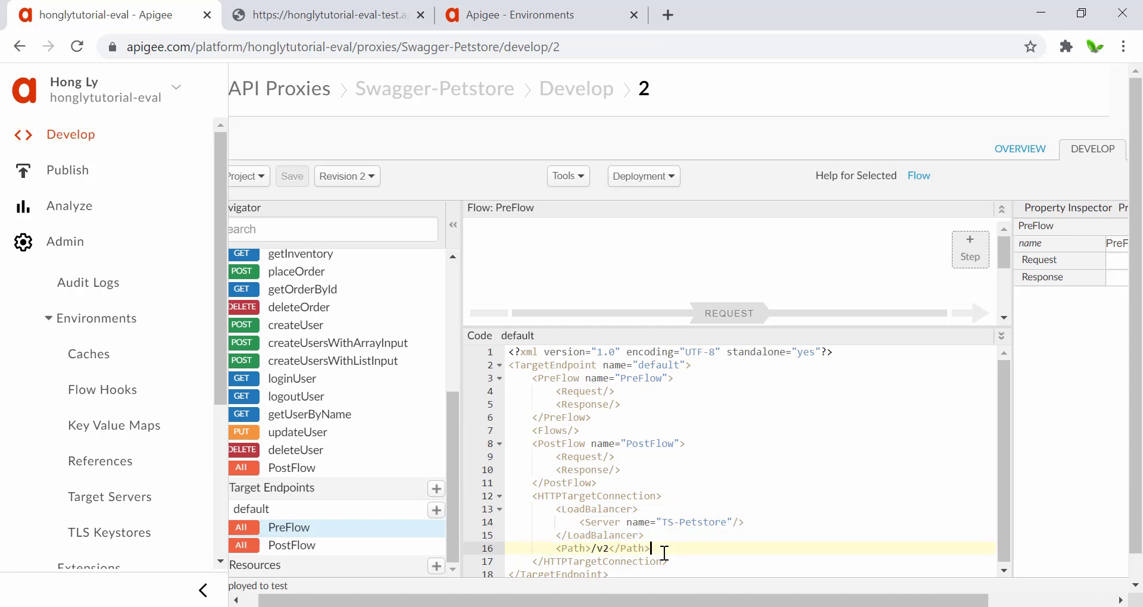
pyautogui.hscroll(-1, 665, 553)
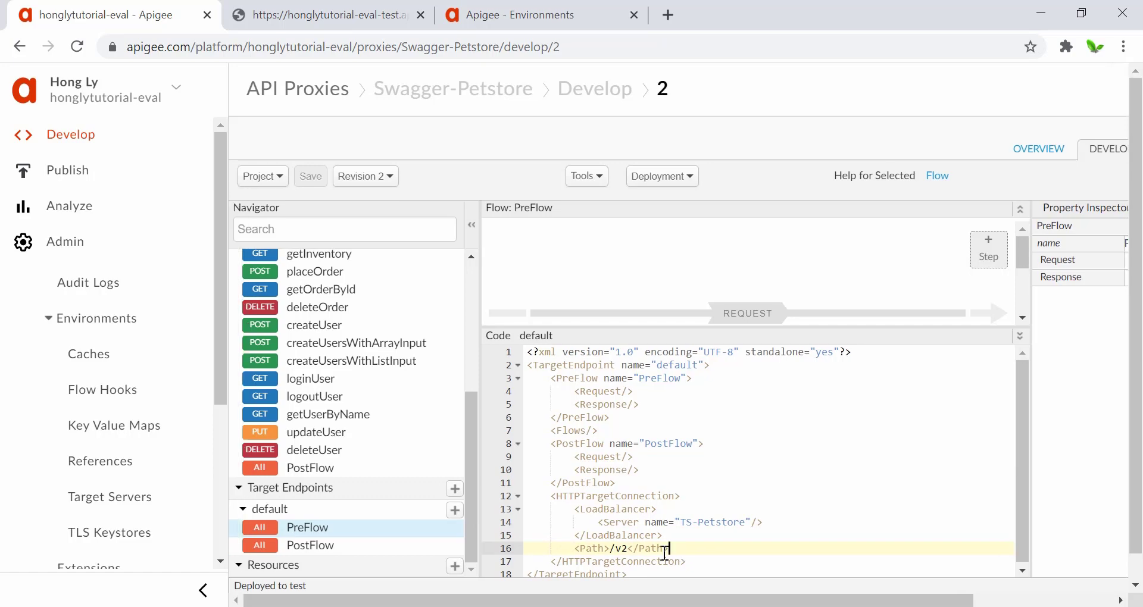